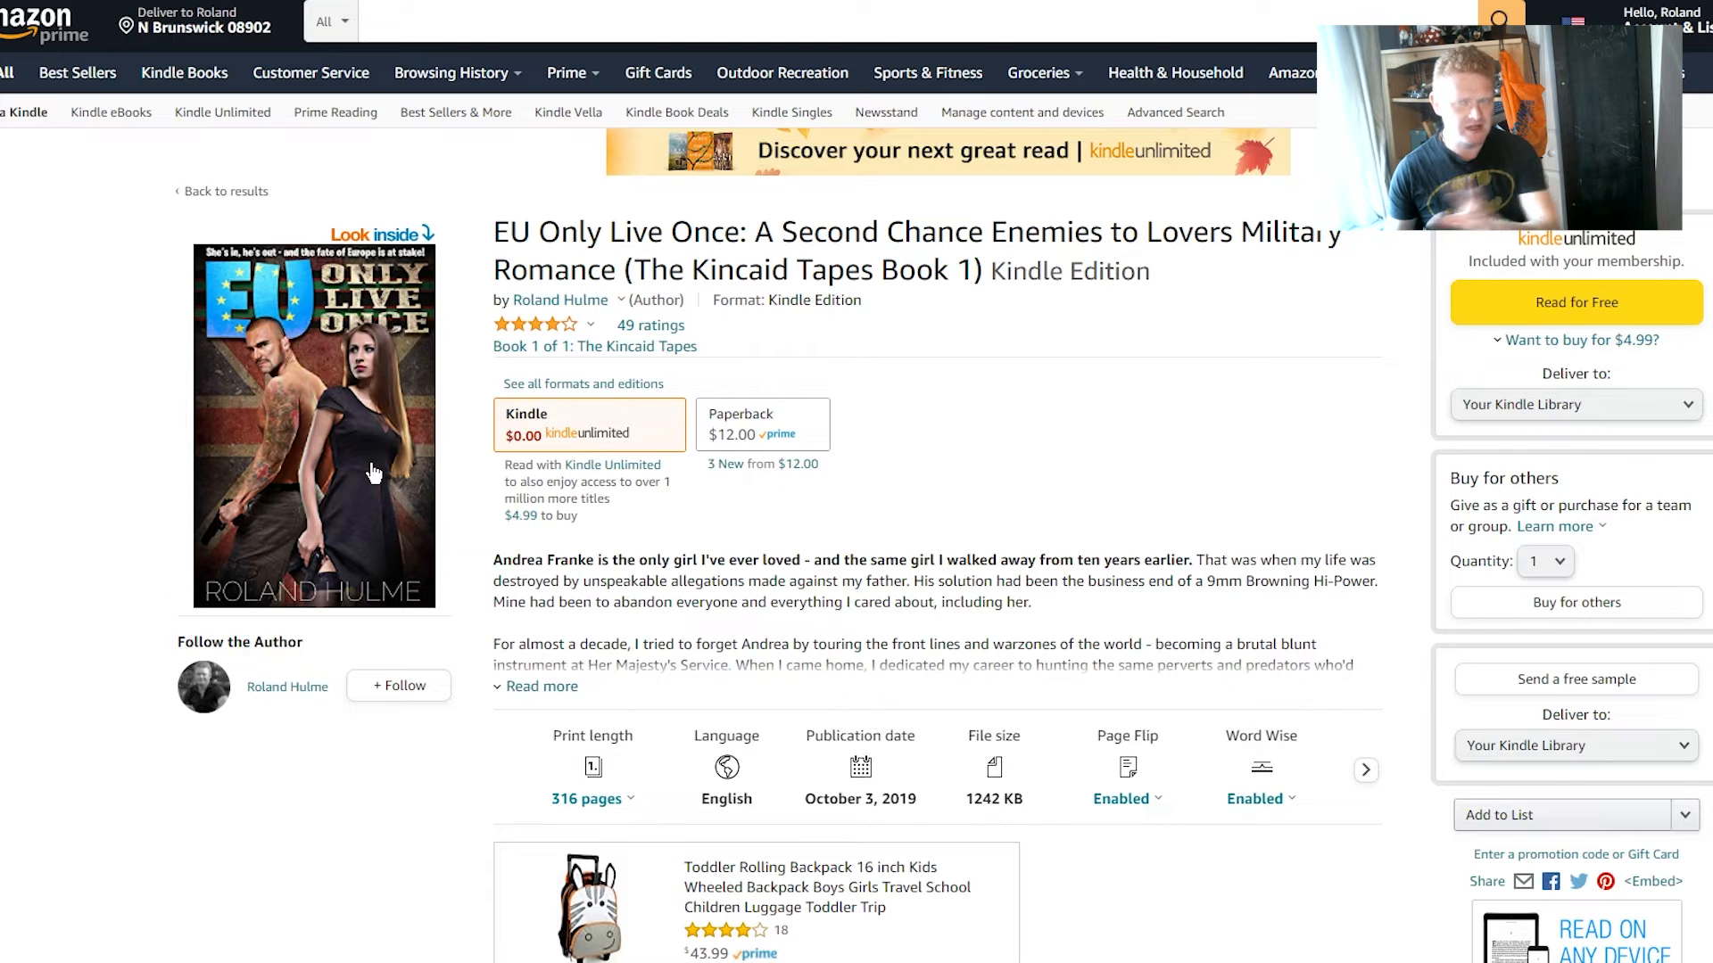
# Step: Preview the stock background AdobeStock_86262347.jpeg and the cover image eu only live once.JPG in the junk folder
pyautogui.moveTo(776, 959)
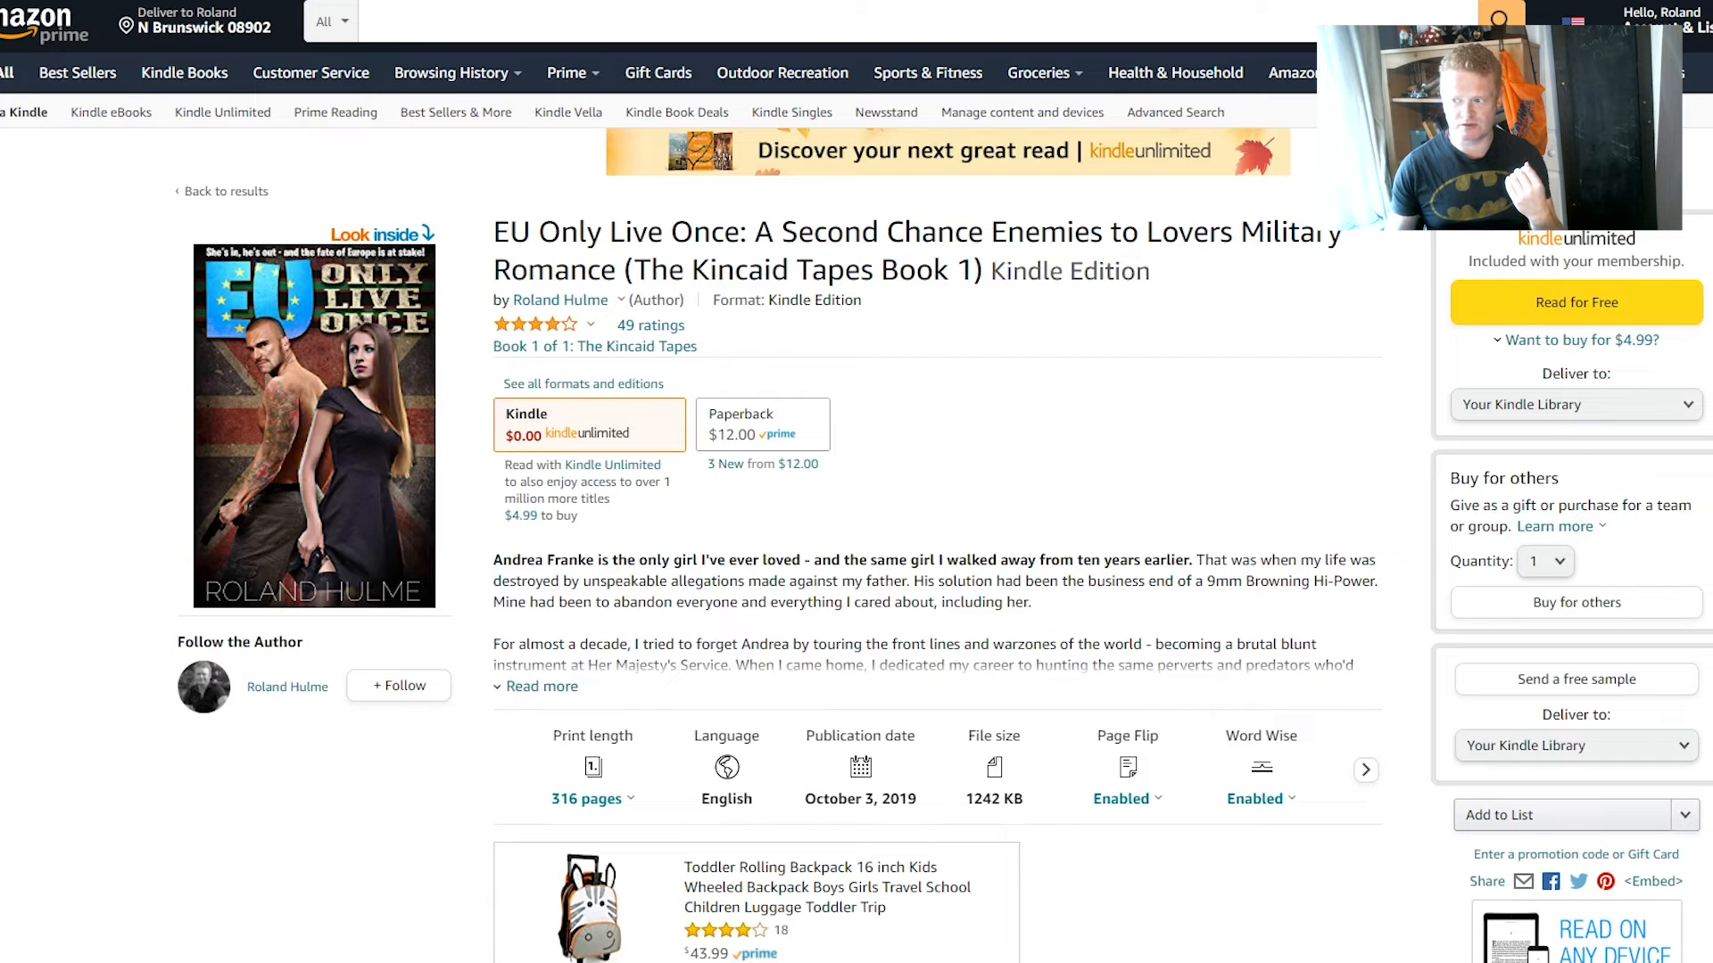
pyautogui.moveTo(1712, 45); pyautogui.dragTo(473, 84)
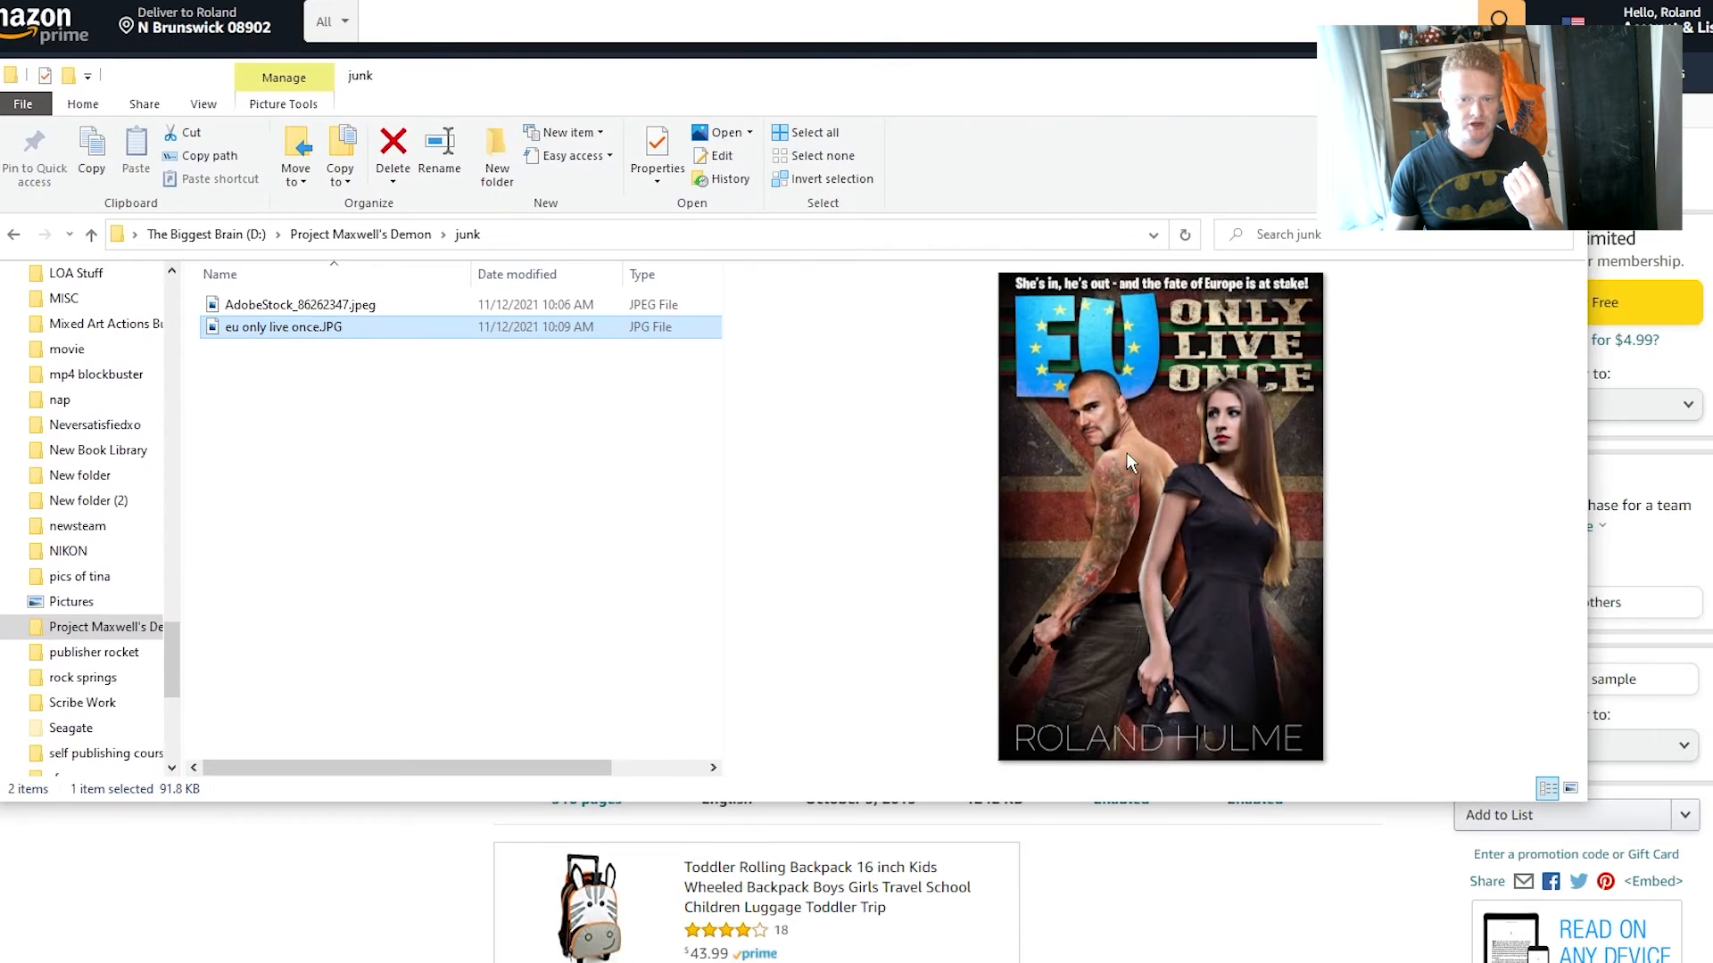
pyautogui.click(325, 307)
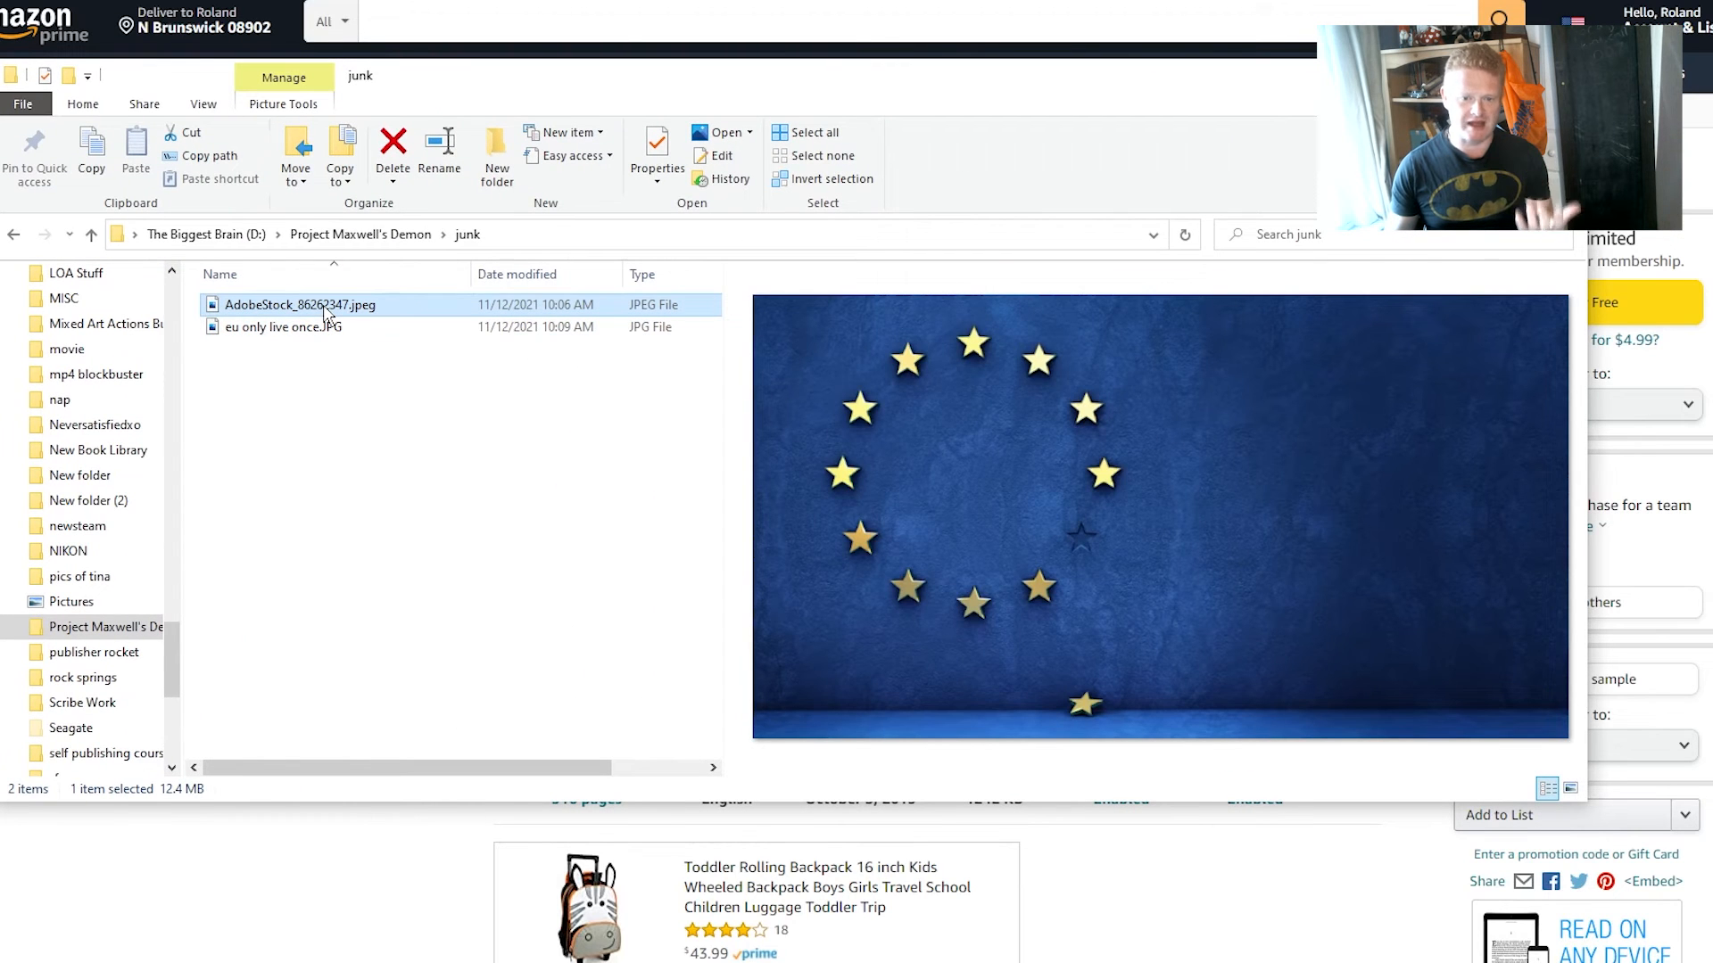
pyautogui.click(323, 328)
pyautogui.click(325, 307)
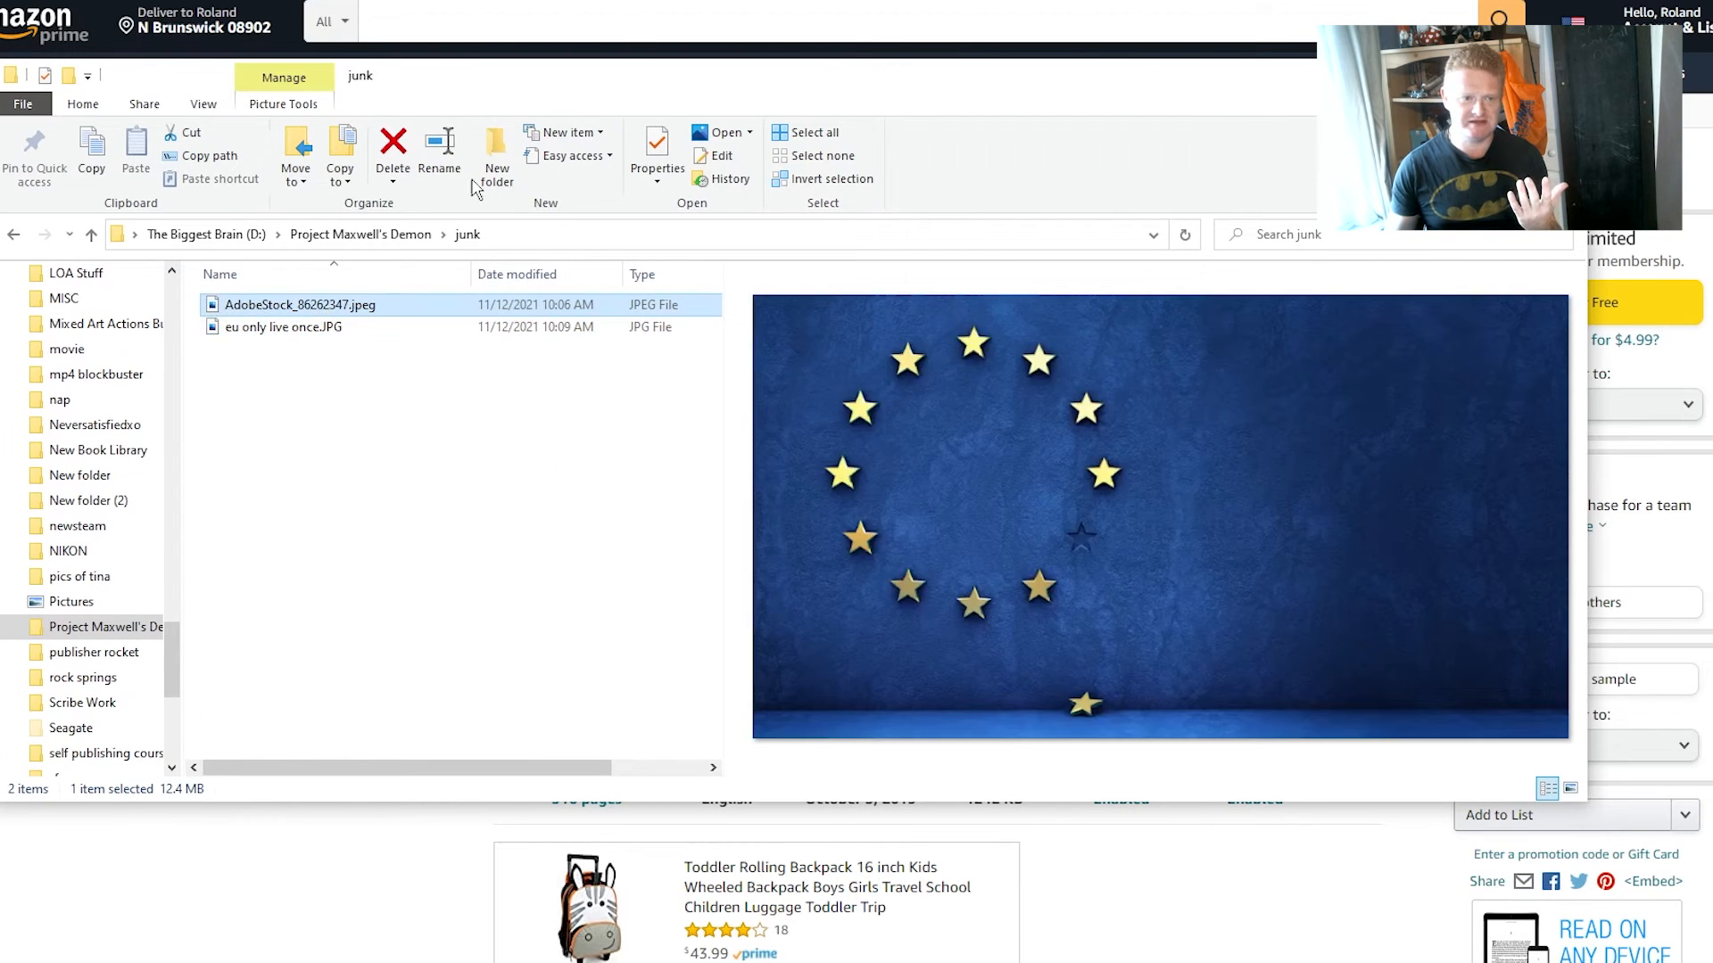
pyautogui.moveTo(568, 82); pyautogui.dragTo(1712, 53)
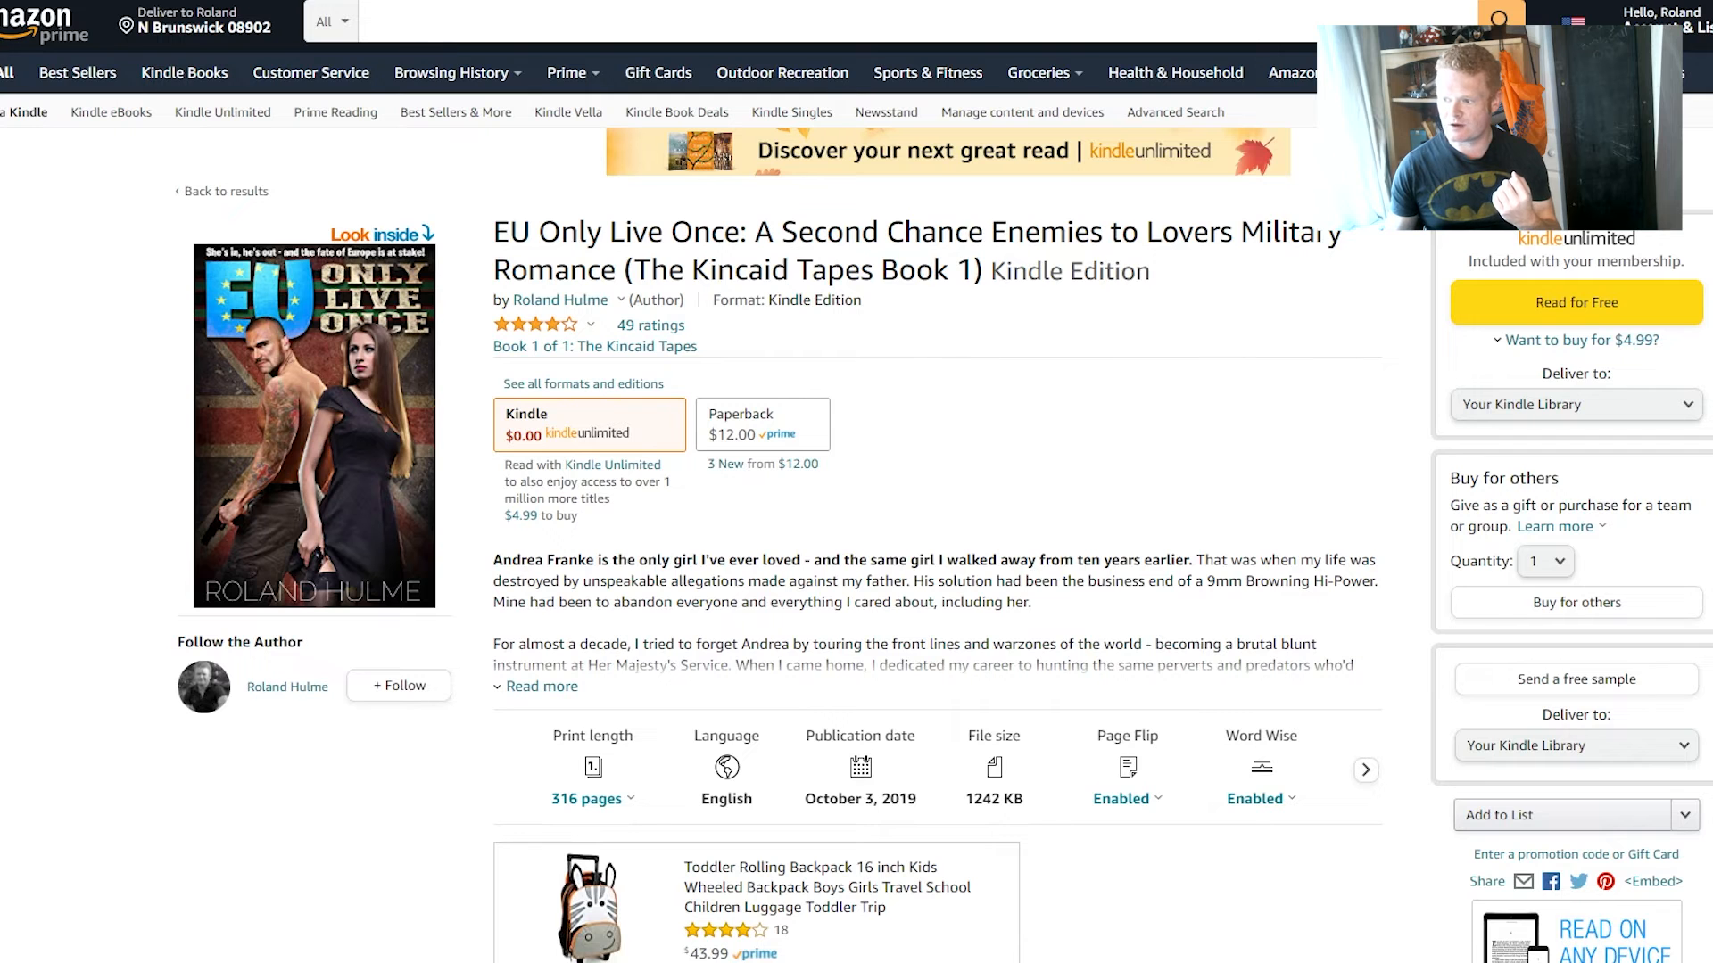
# Step: Preview the landscape, square and story border images and the Kindle and KU logo images in the pngs folder
pyautogui.moveTo(1712, 65); pyautogui.dragTo(1304, 70)
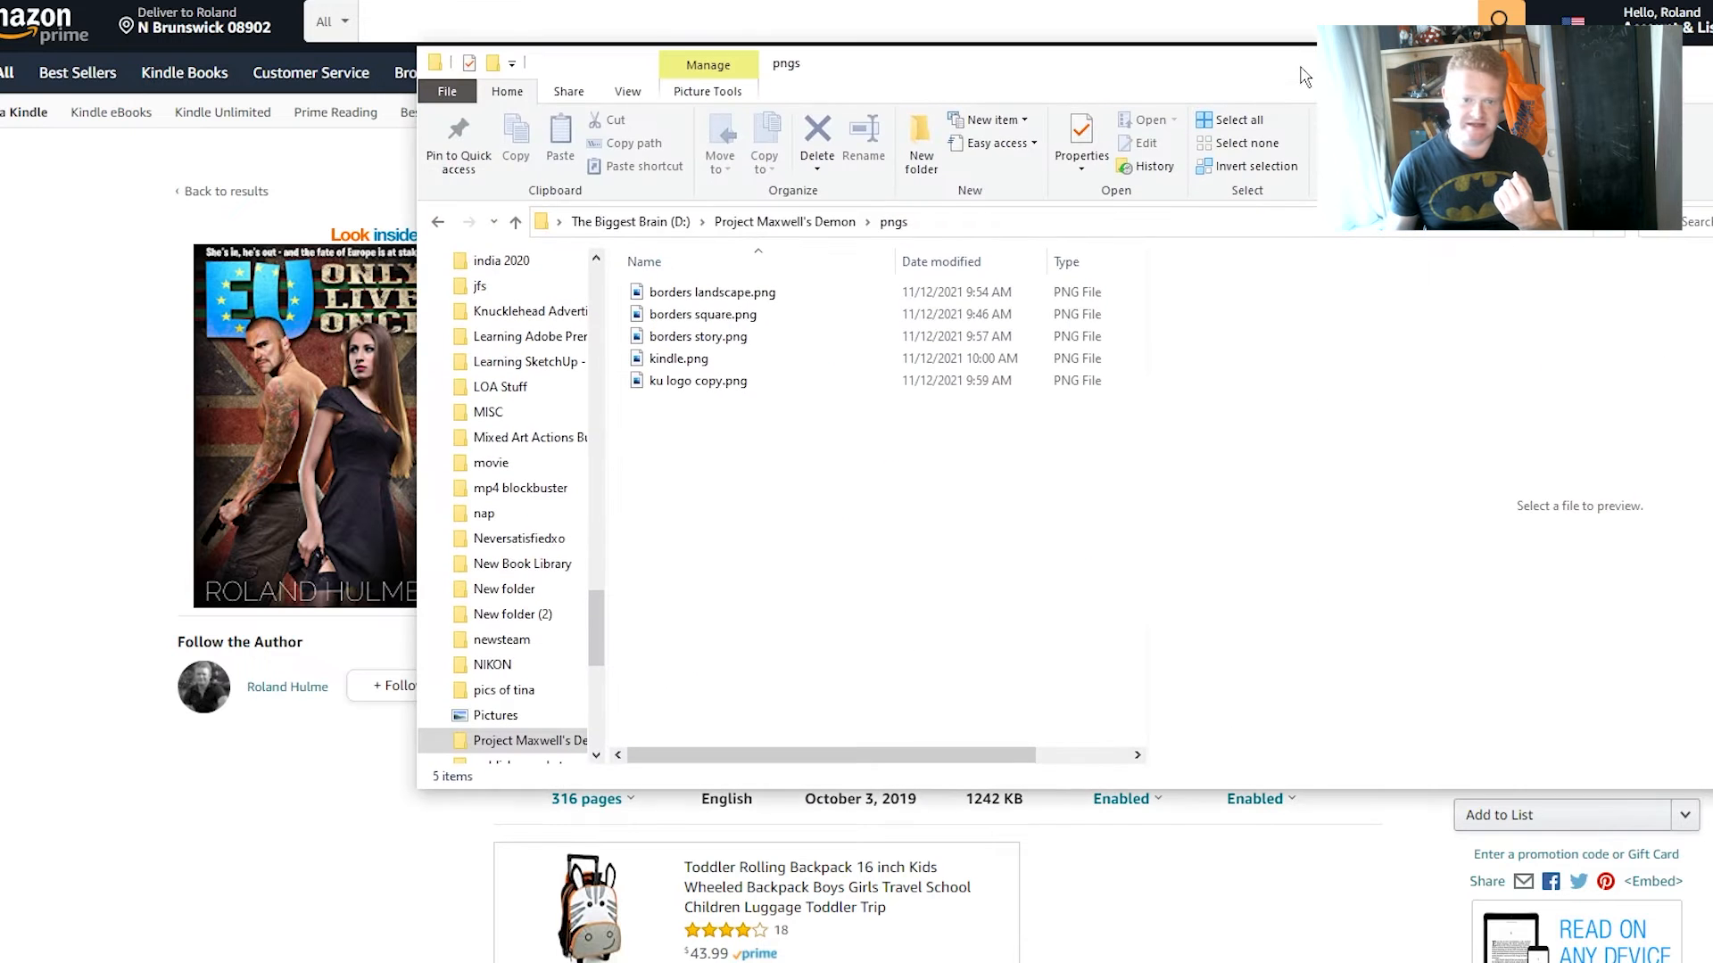
pyautogui.click(674, 294)
pyautogui.click(679, 316)
pyautogui.click(683, 337)
pyautogui.click(681, 358)
pyautogui.click(682, 381)
pyautogui.click(682, 359)
pyautogui.click(687, 339)
pyautogui.click(687, 316)
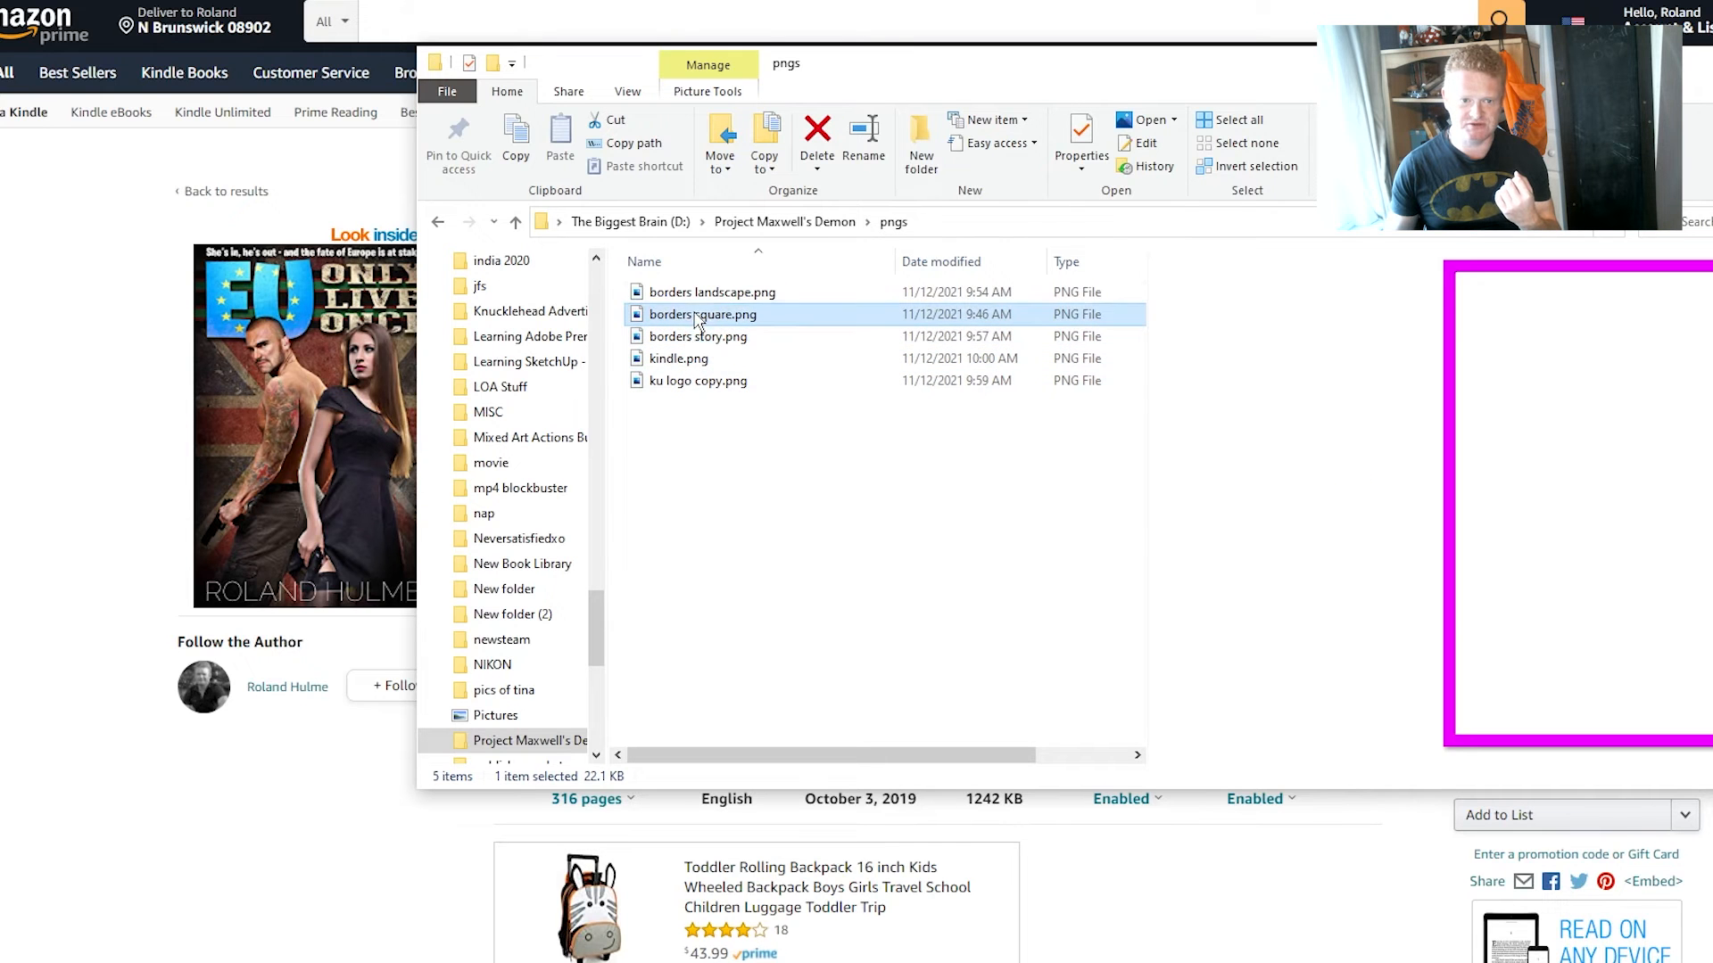
pyautogui.click(702, 294)
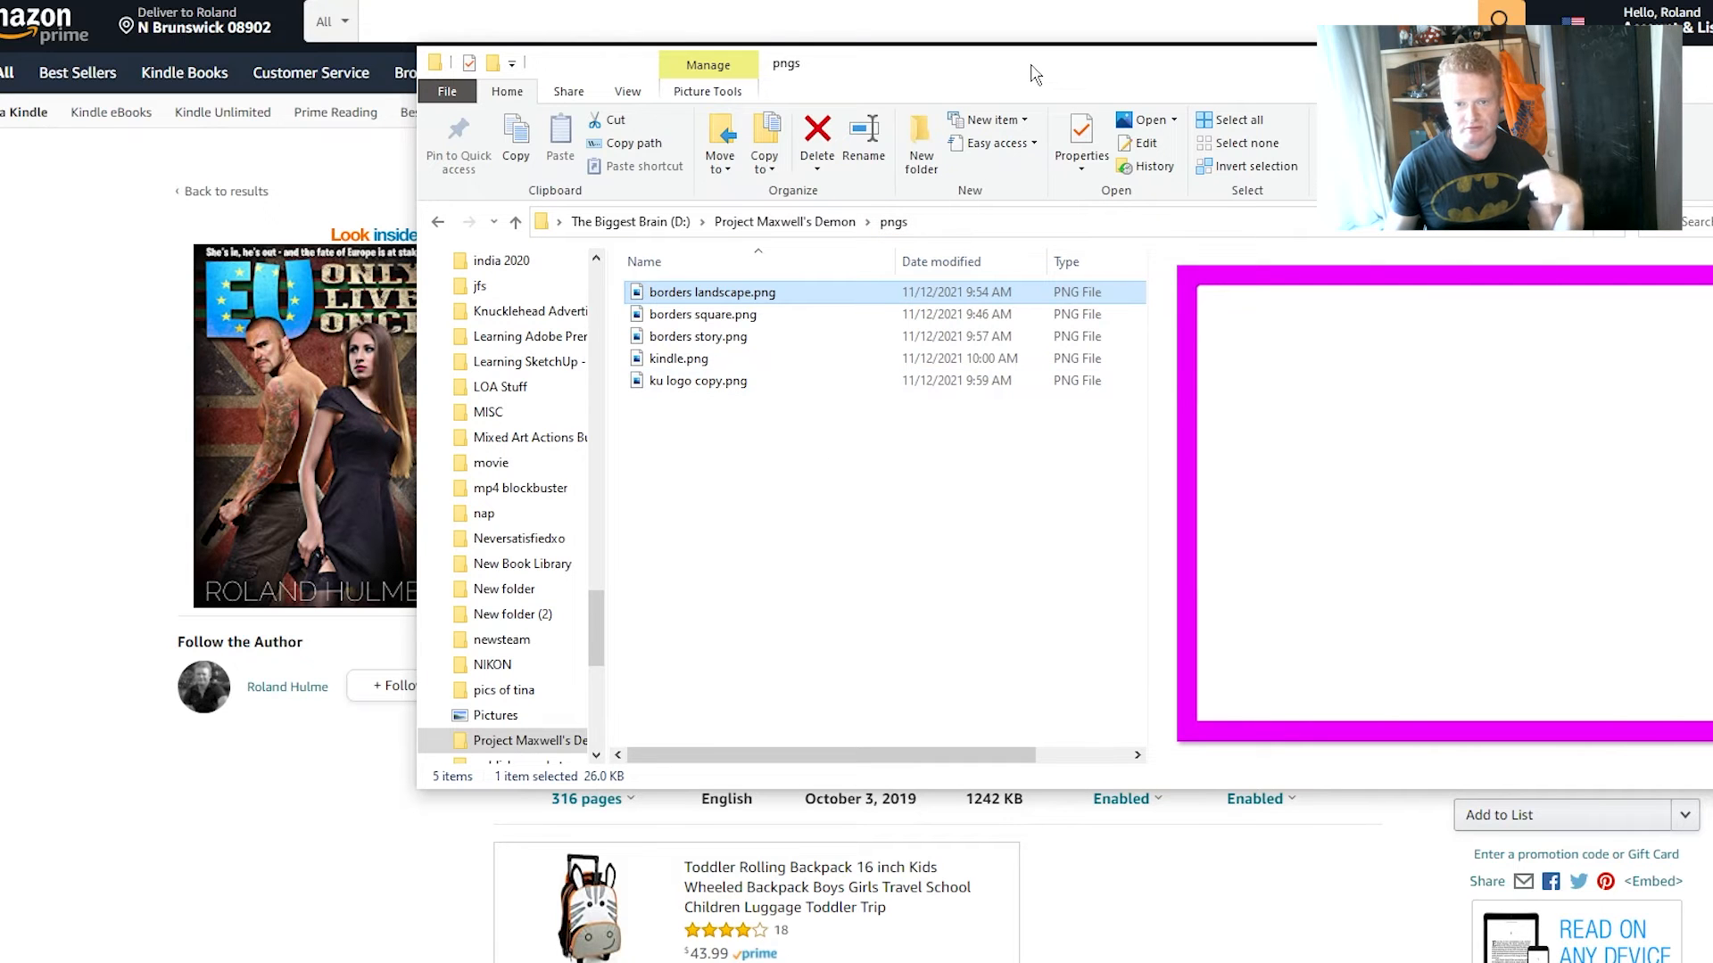
pyautogui.click(1695, 63)
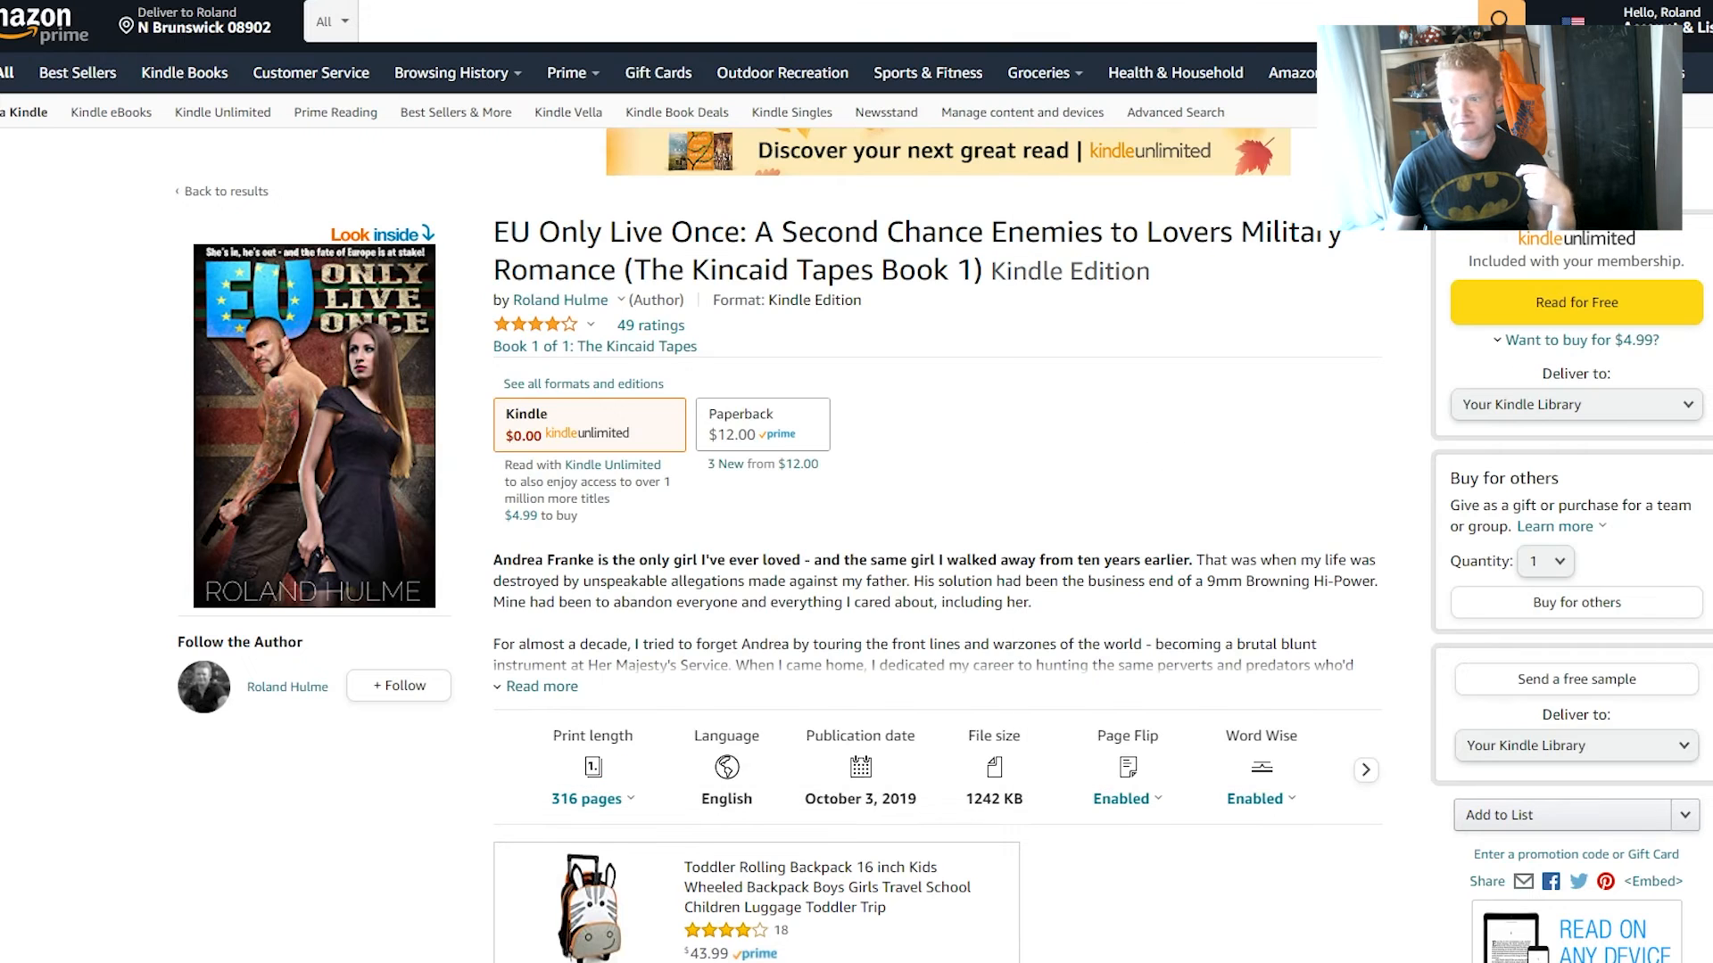
# Step: Open Snipping Tool and capture a rectangular area of the book page that includes the cover
pyautogui.moveTo(6, 955)
pyautogui.click(77, 953)
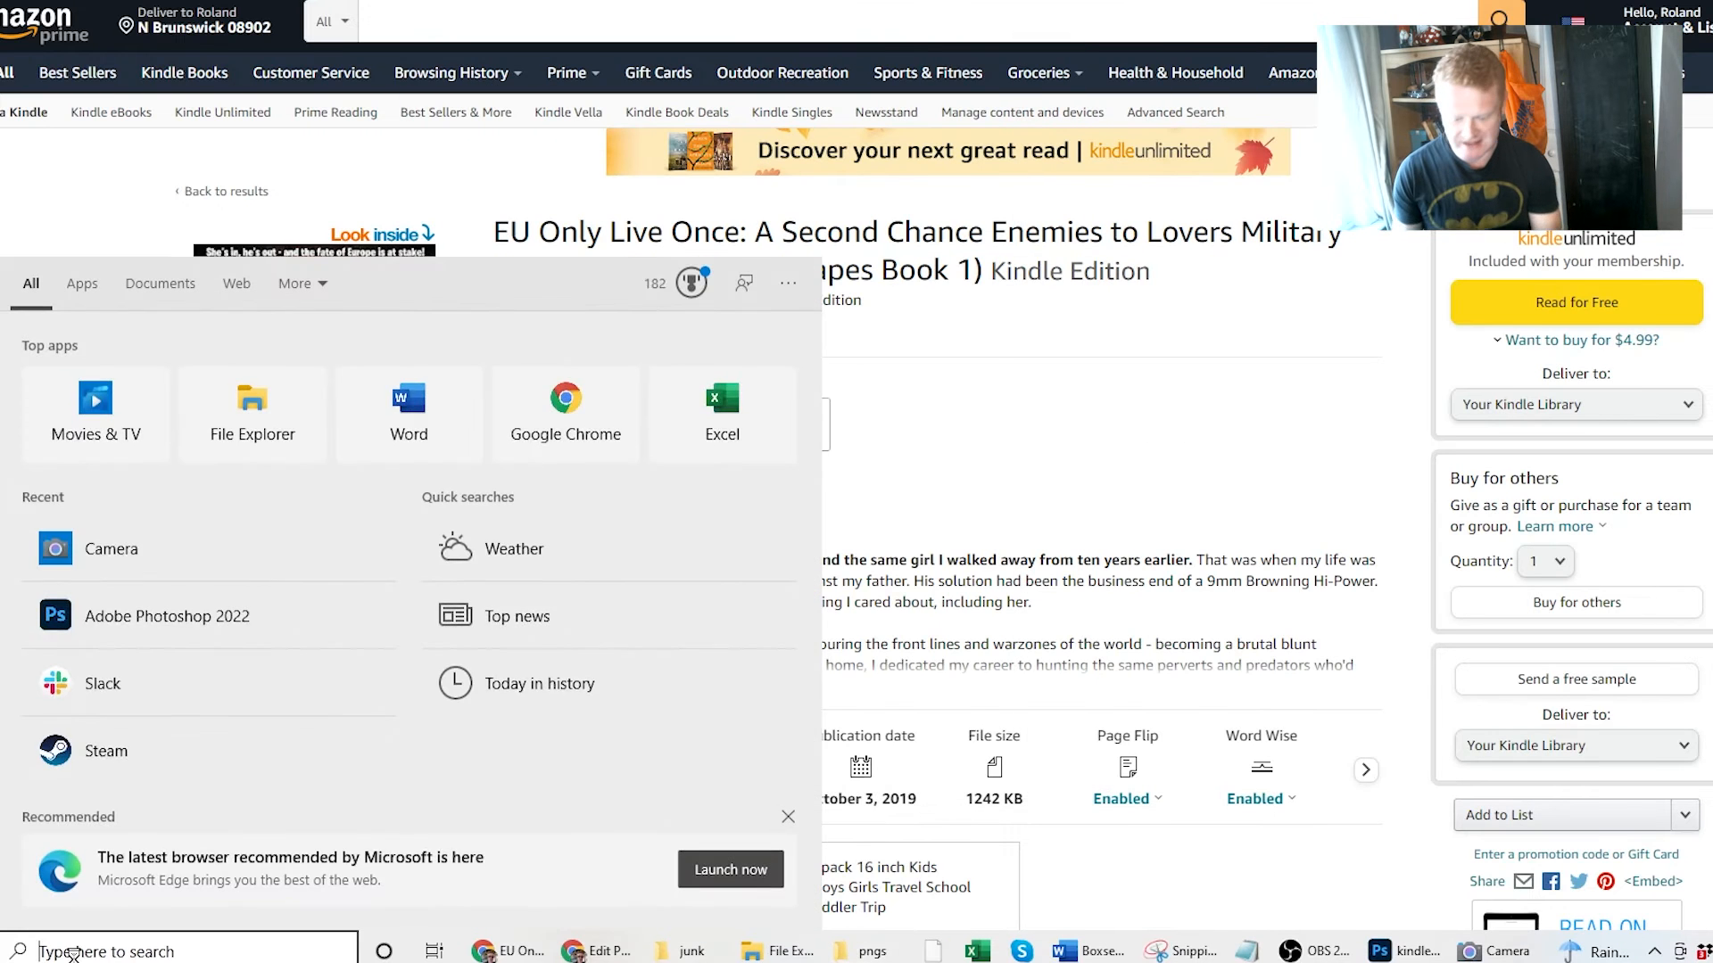
pyautogui.write('snip')
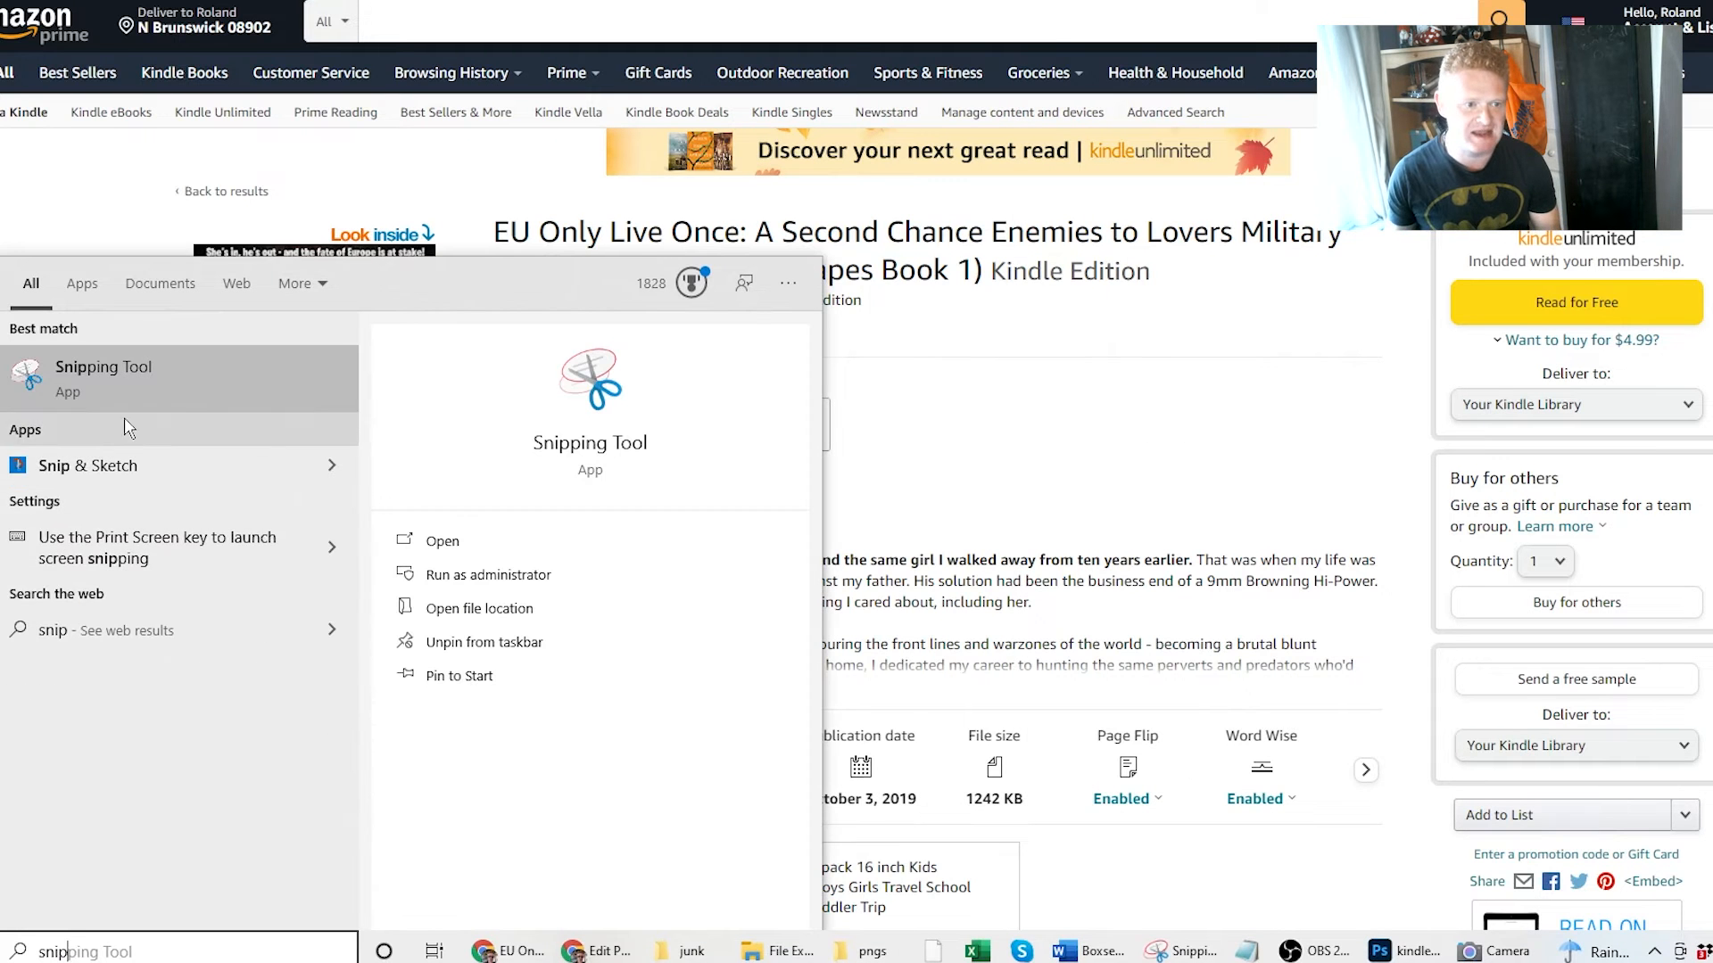
pyautogui.click(133, 390)
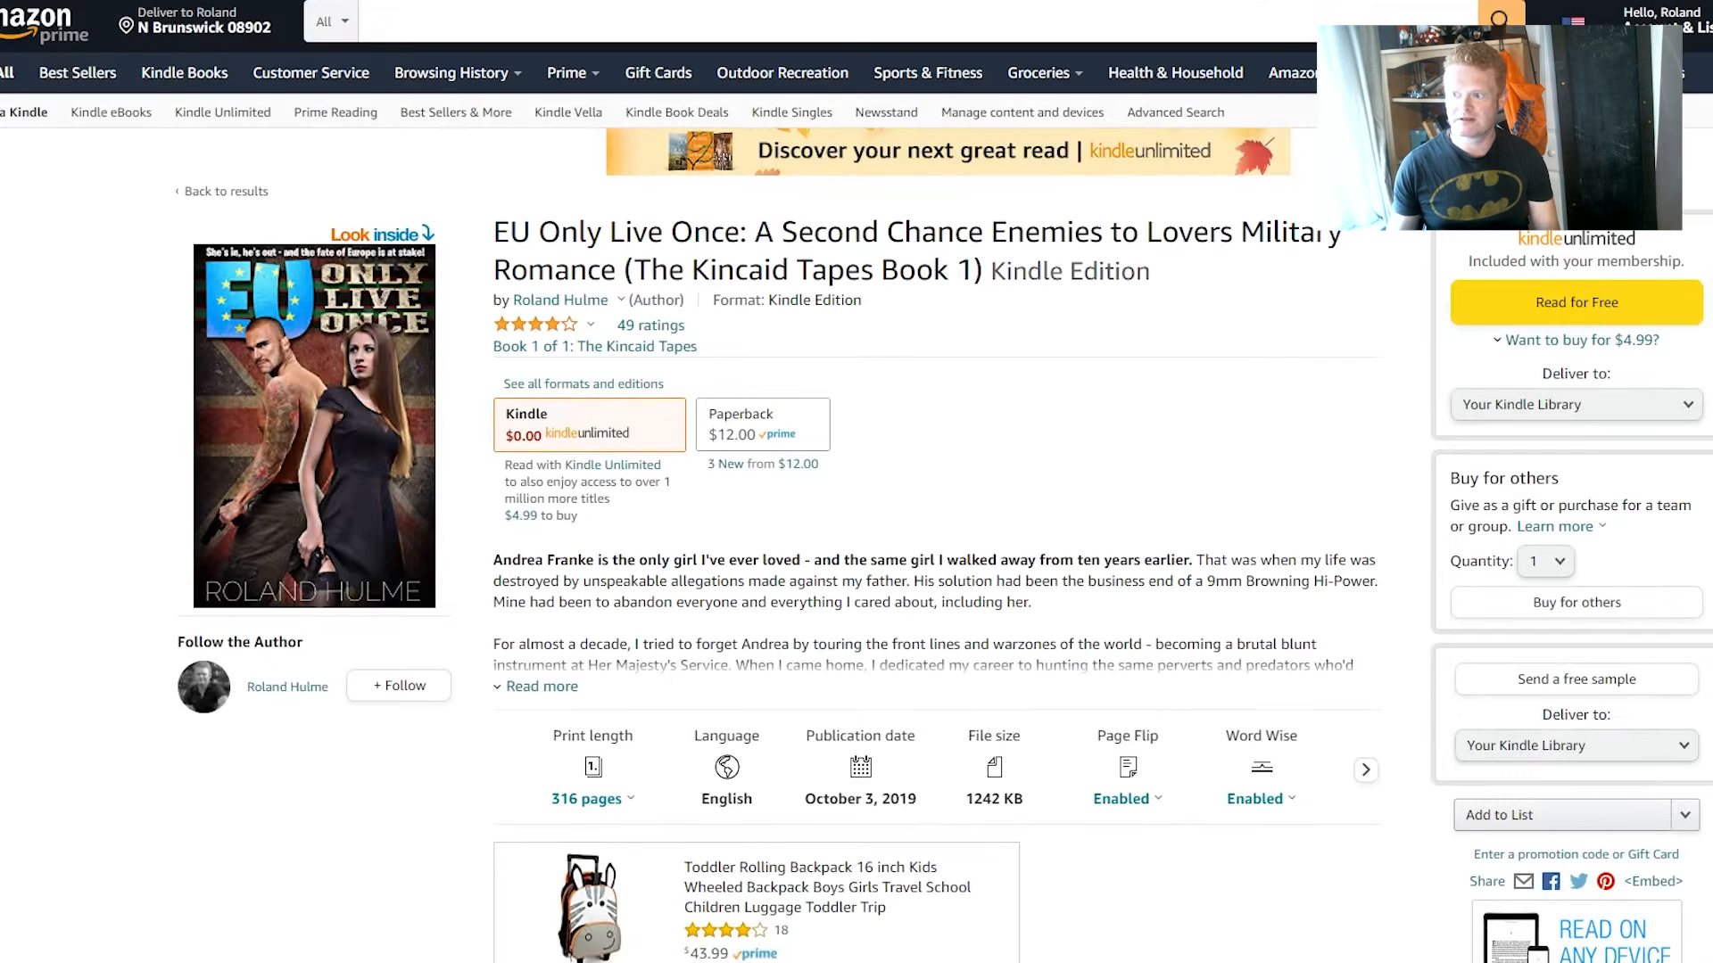
pyautogui.moveTo(699, 125); pyautogui.dragTo(961, 297)
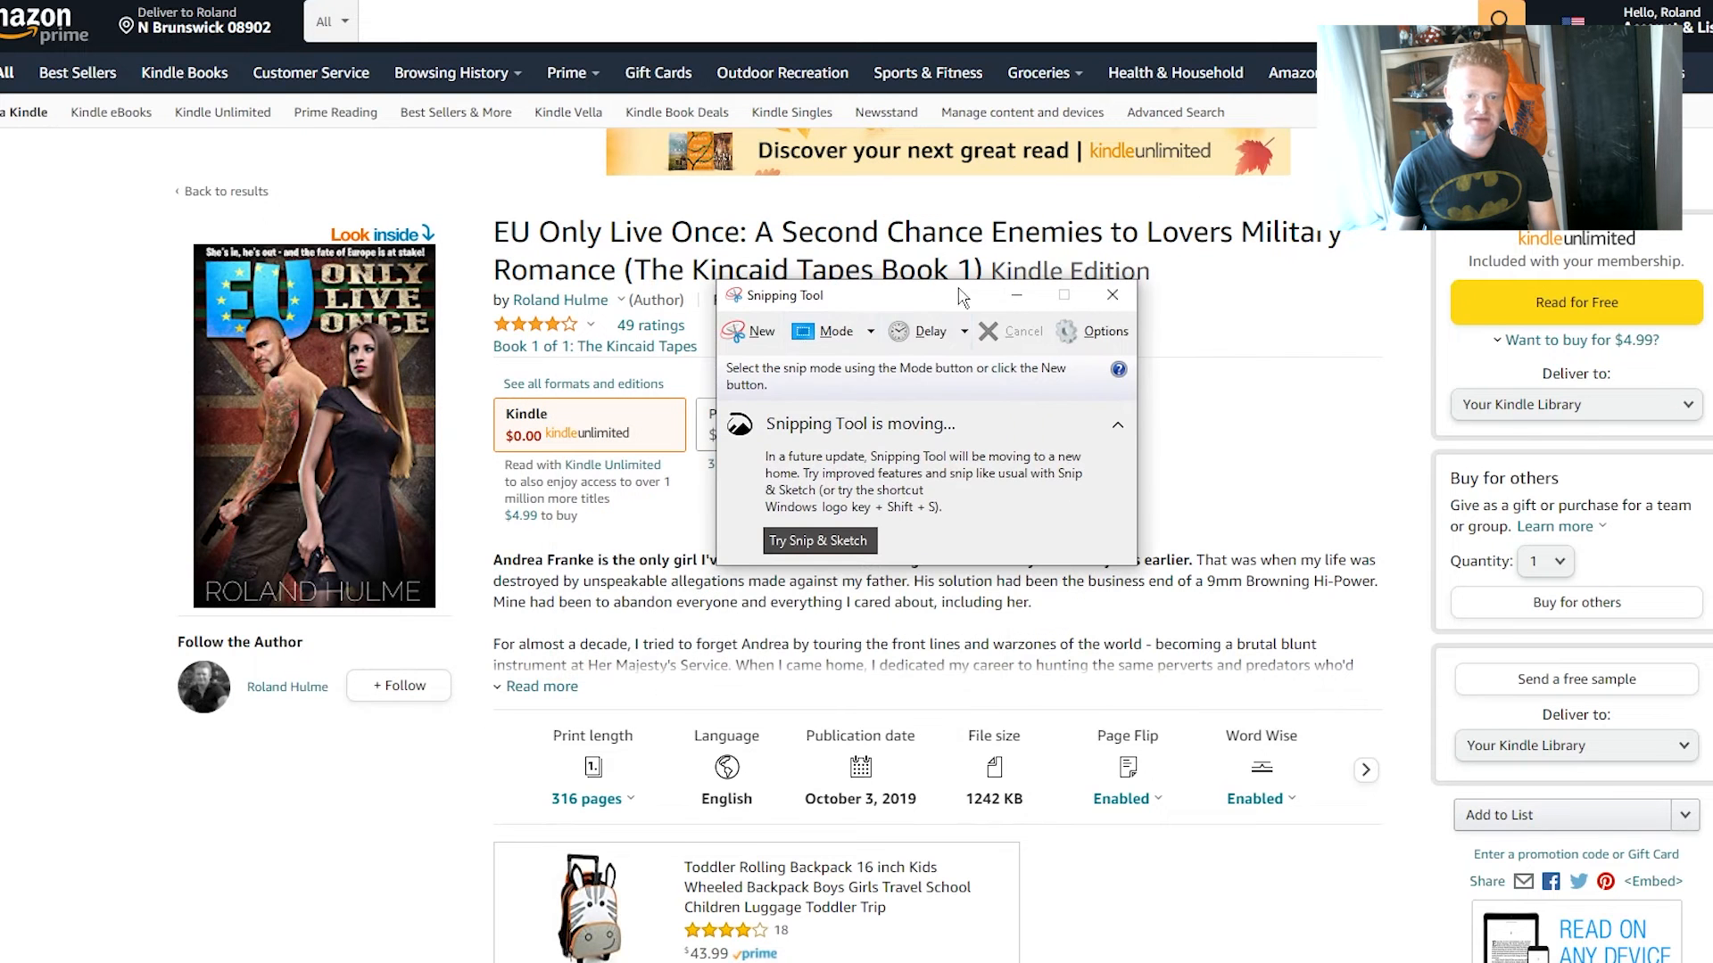
pyautogui.click(749, 331)
pyautogui.moveTo(122, 212); pyautogui.dragTo(975, 937)
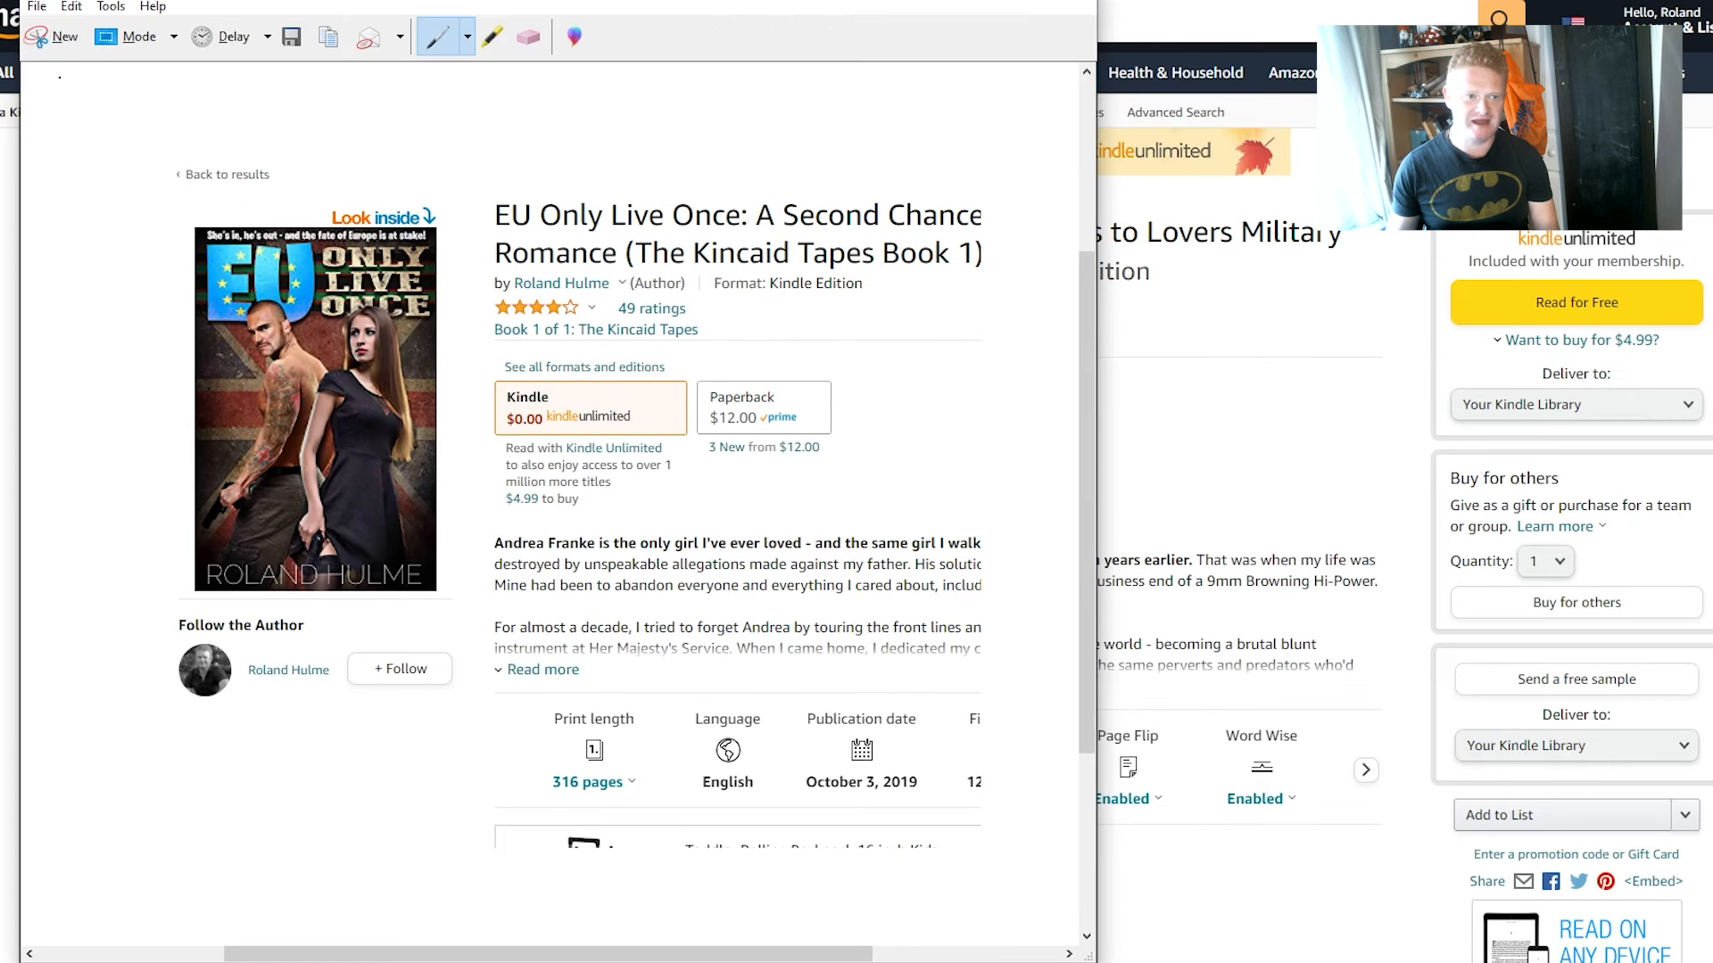
pyautogui.moveTo(507, 9); pyautogui.dragTo(941, 18)
pyautogui.click(486, 71)
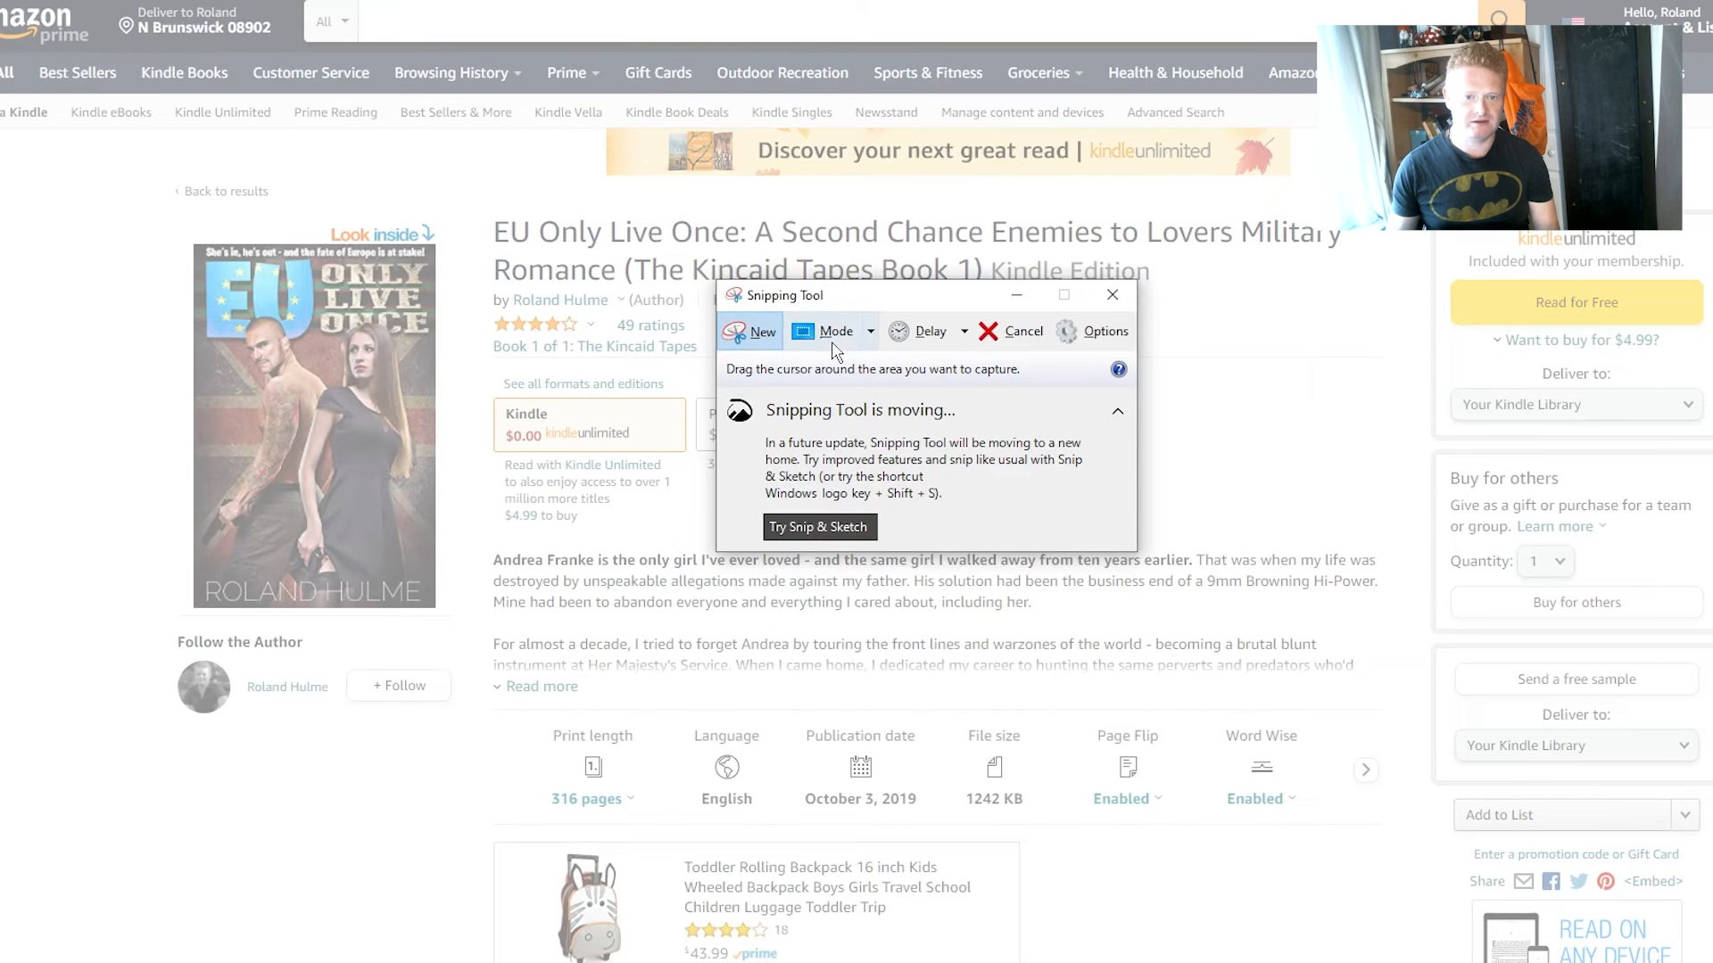
pyautogui.click(992, 332)
pyautogui.moveTo(977, 307); pyautogui.dragTo(1712, 307)
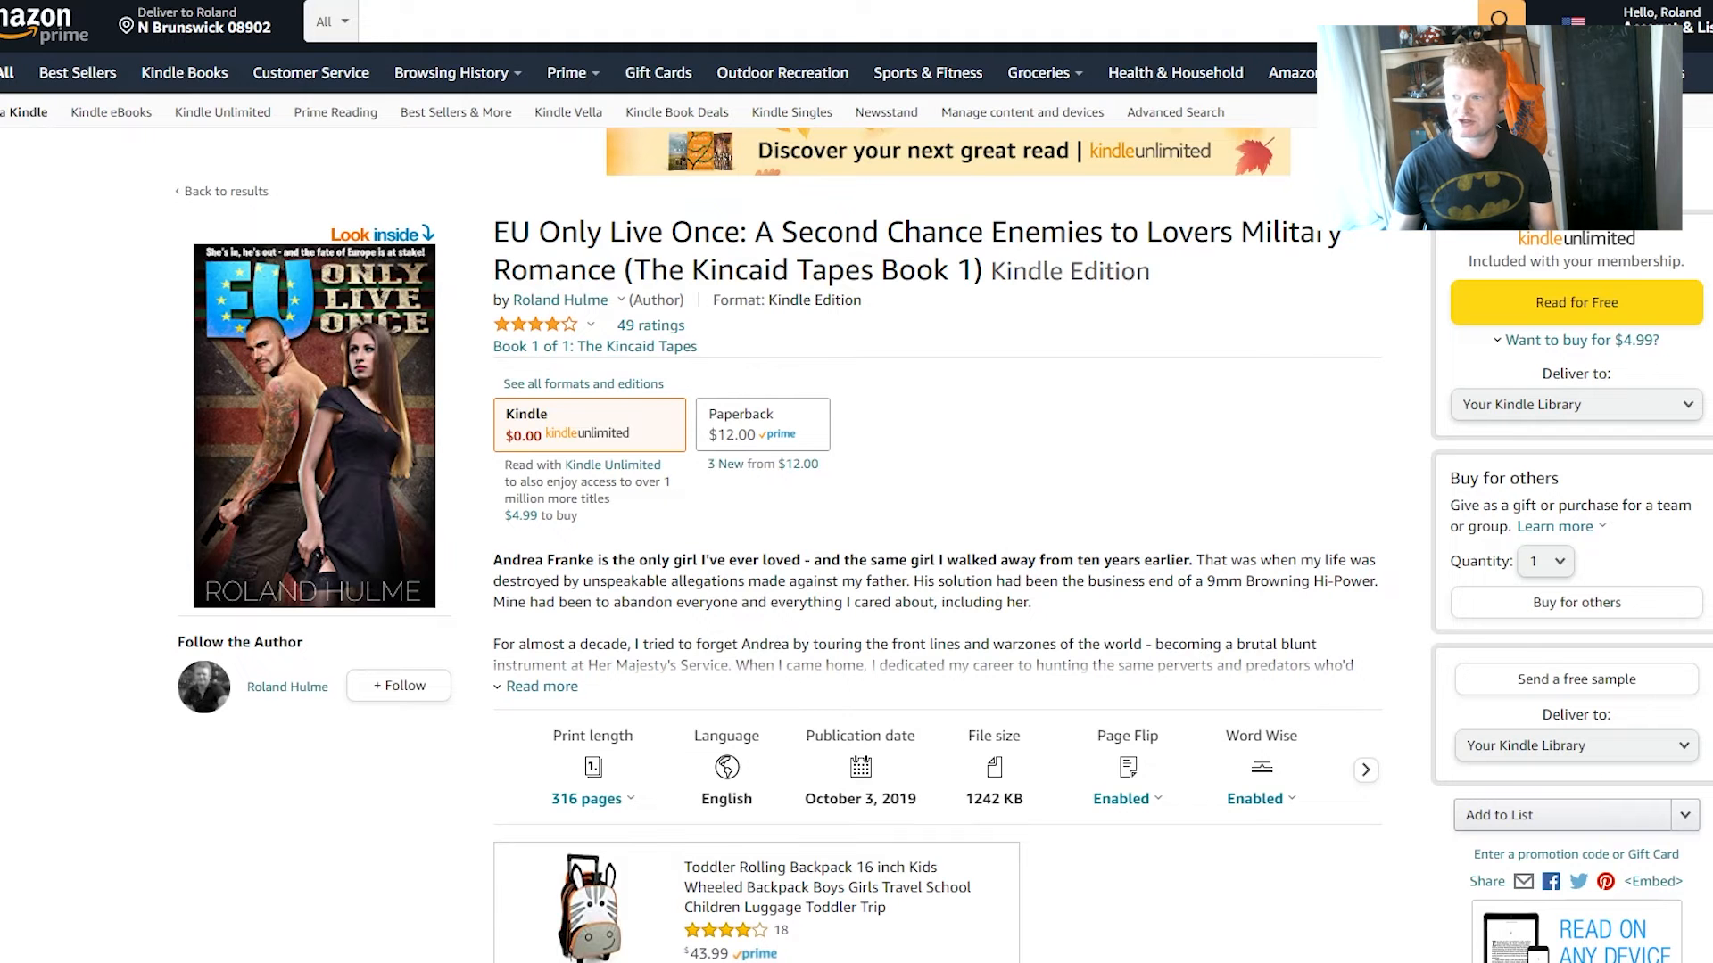
# Step: Preview the saved cover image eu only live once.JPG in the junk folder
pyautogui.moveTo(1712, 49); pyautogui.dragTo(835, 177)
pyautogui.click(522, 410)
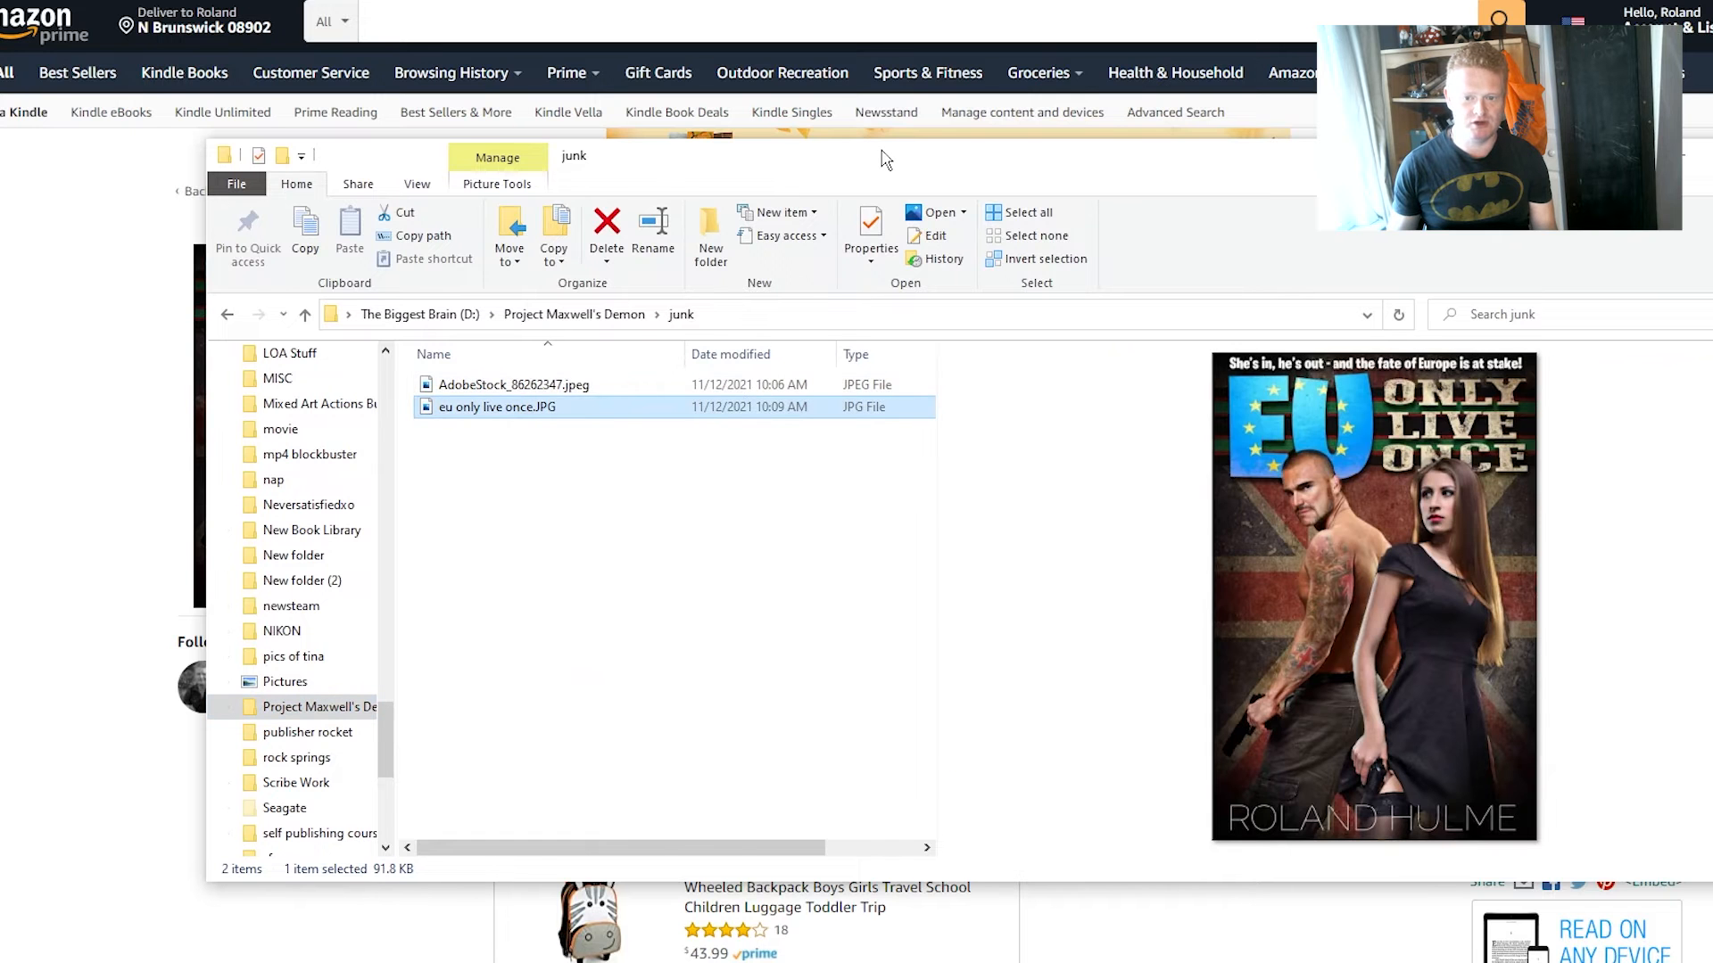
pyautogui.moveTo(882, 151); pyautogui.dragTo(917, 95)
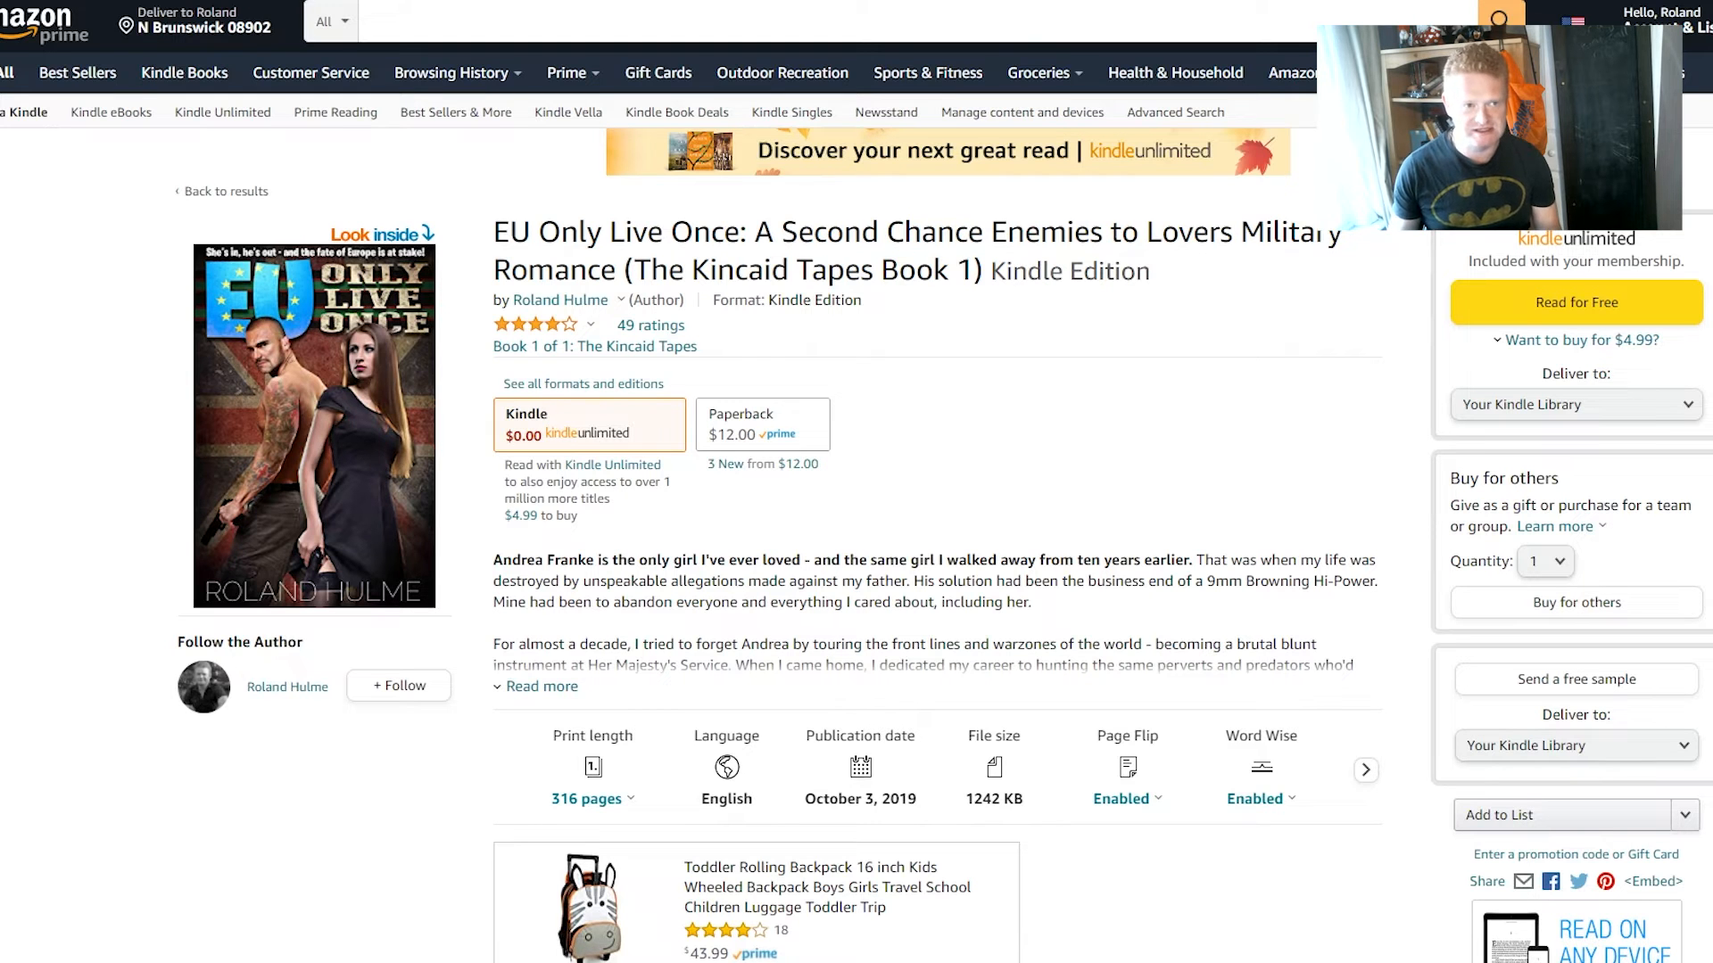
# Step: Open slides.google.com in a new browser tab and create a blank presentation
pyautogui.hotkey('ctrl', 't')
pyautogui.write('slides')
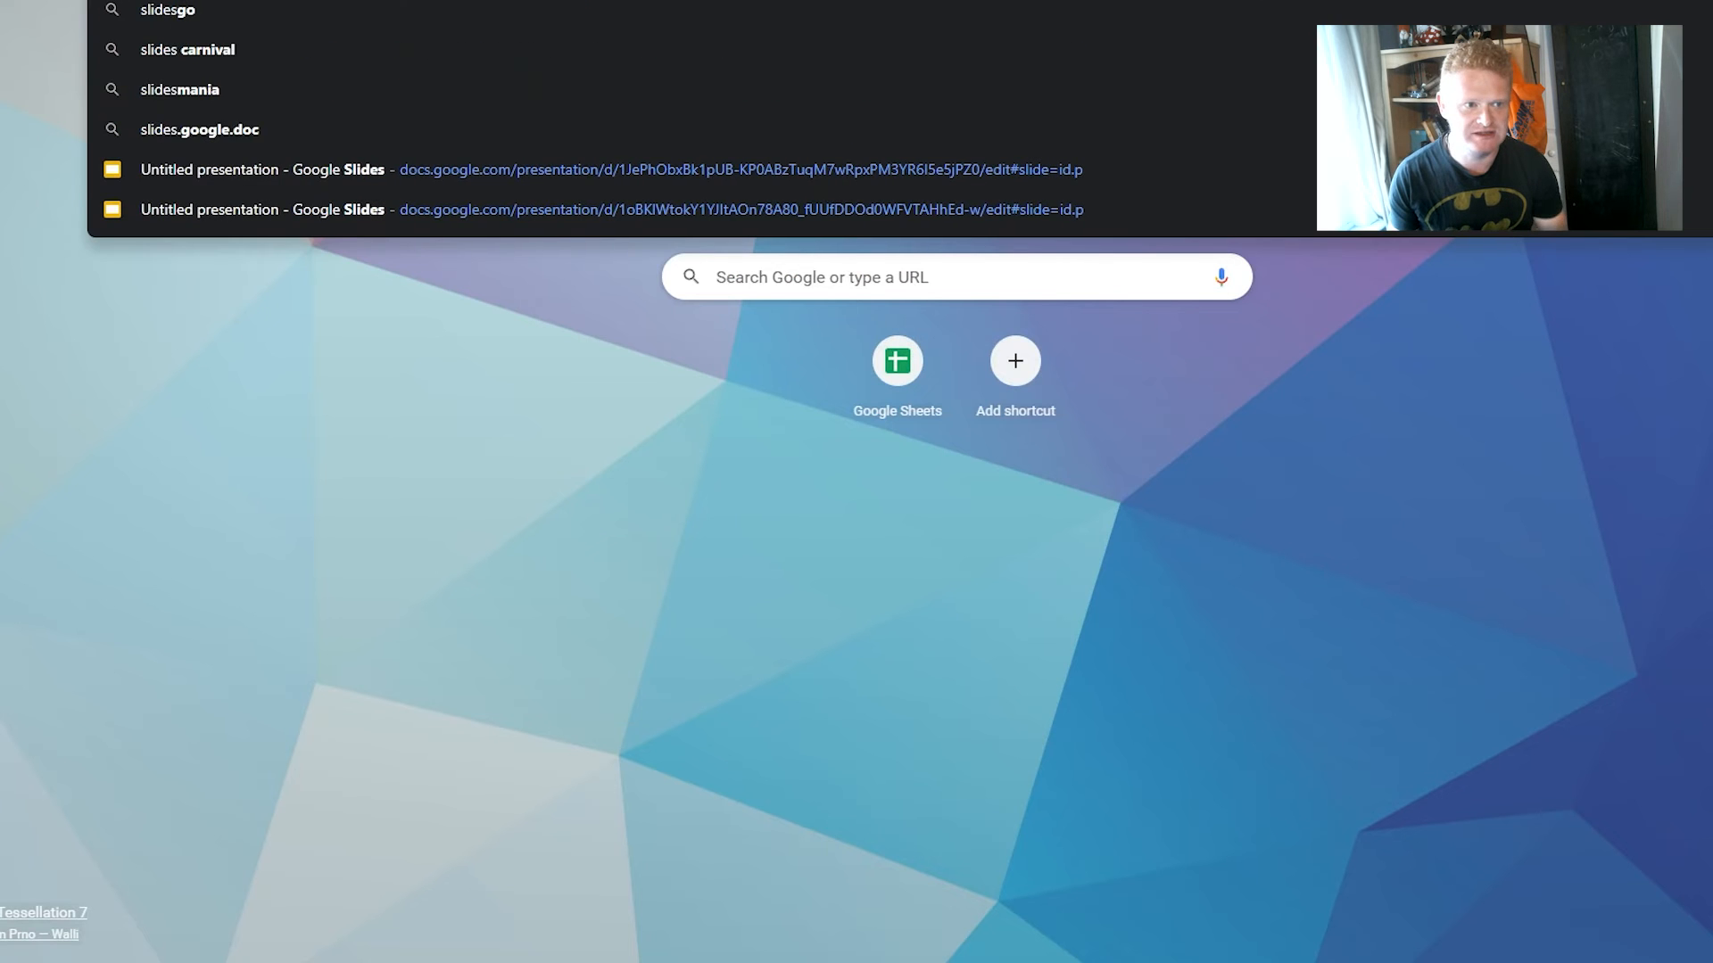
pyautogui.write('.google.com')
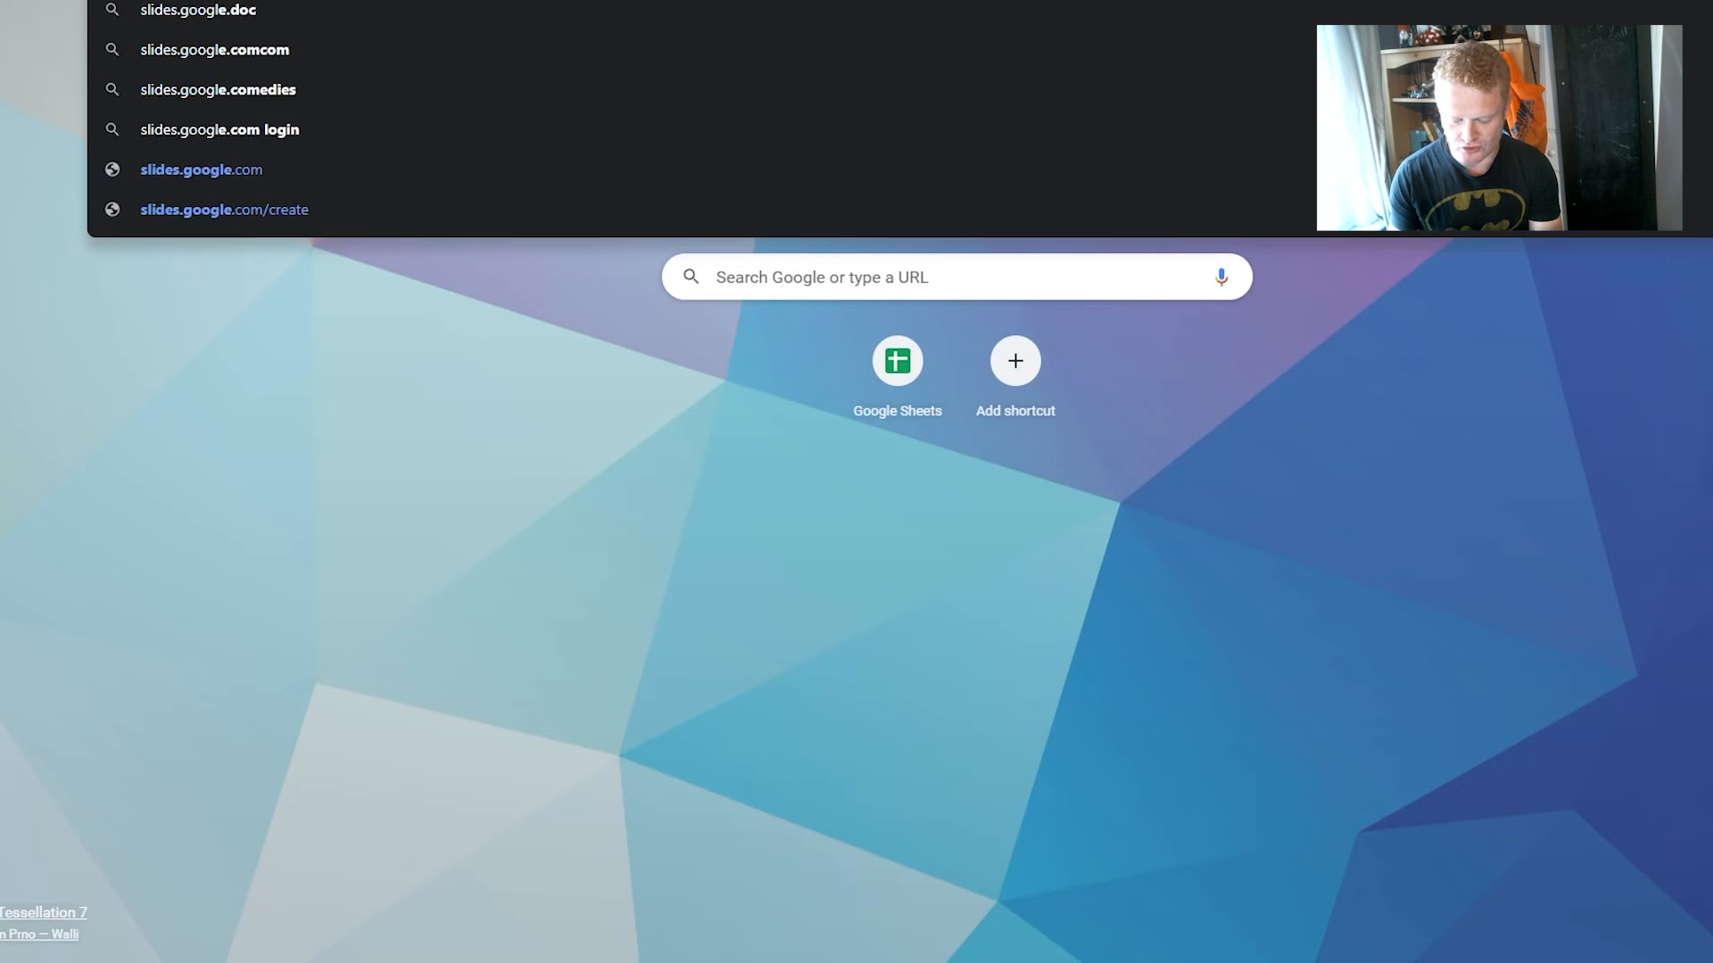
pyautogui.press('Return')
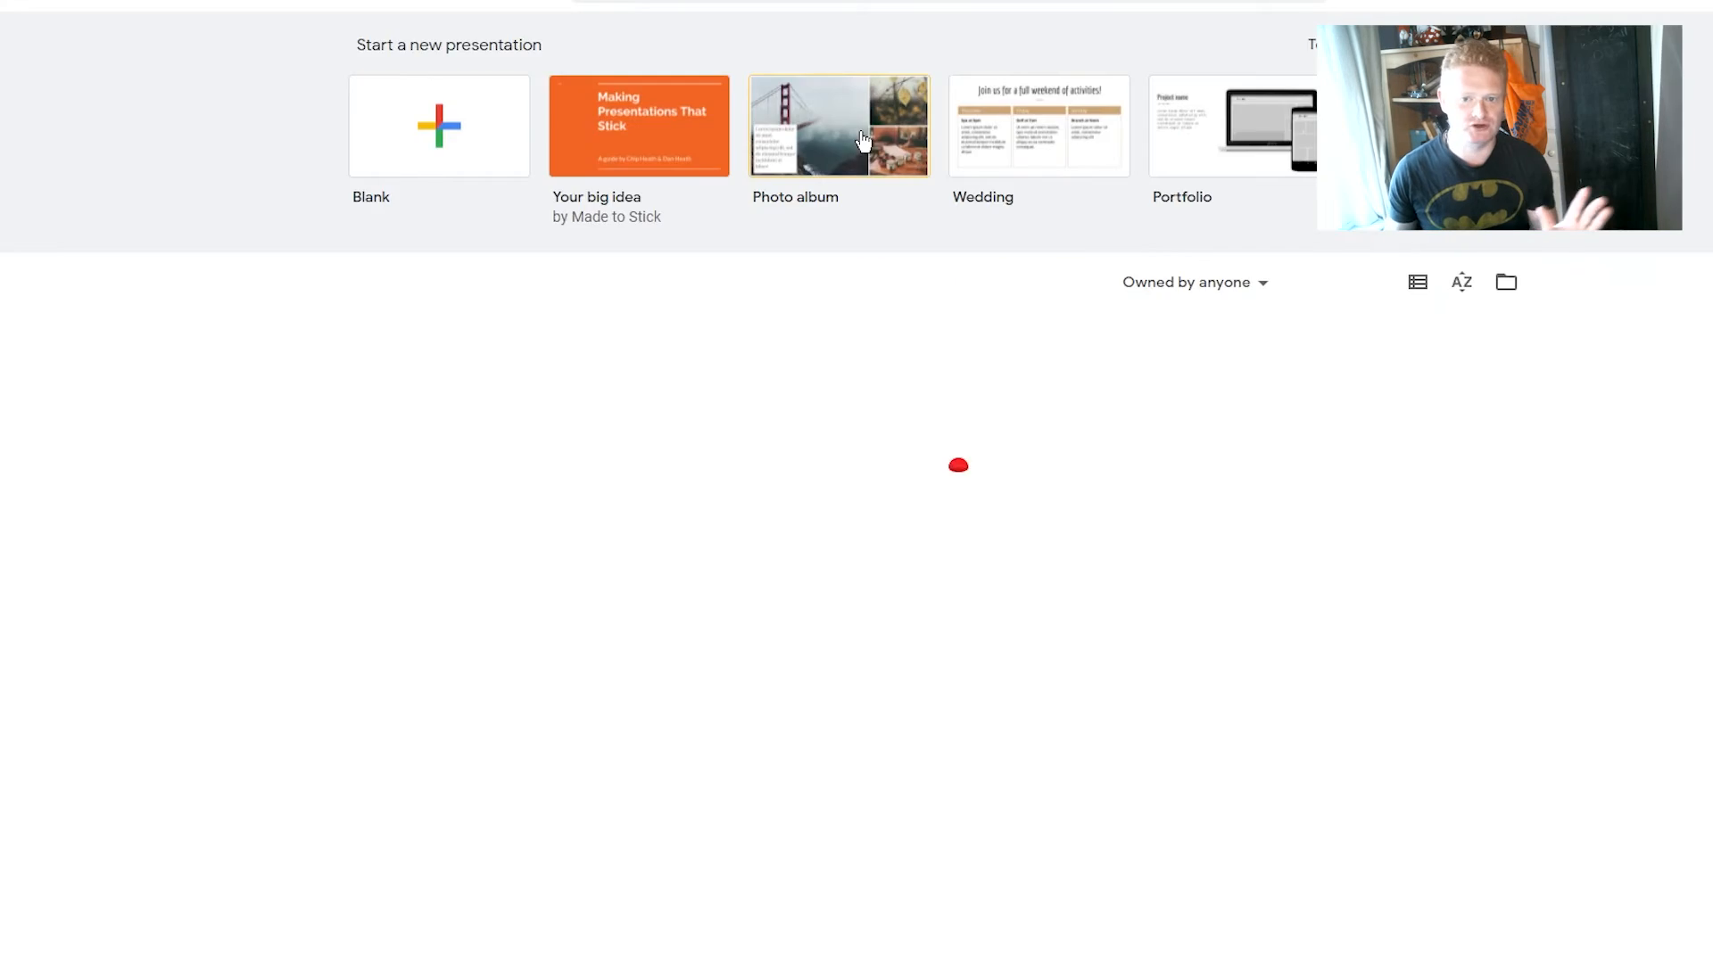
pyautogui.click(408, 156)
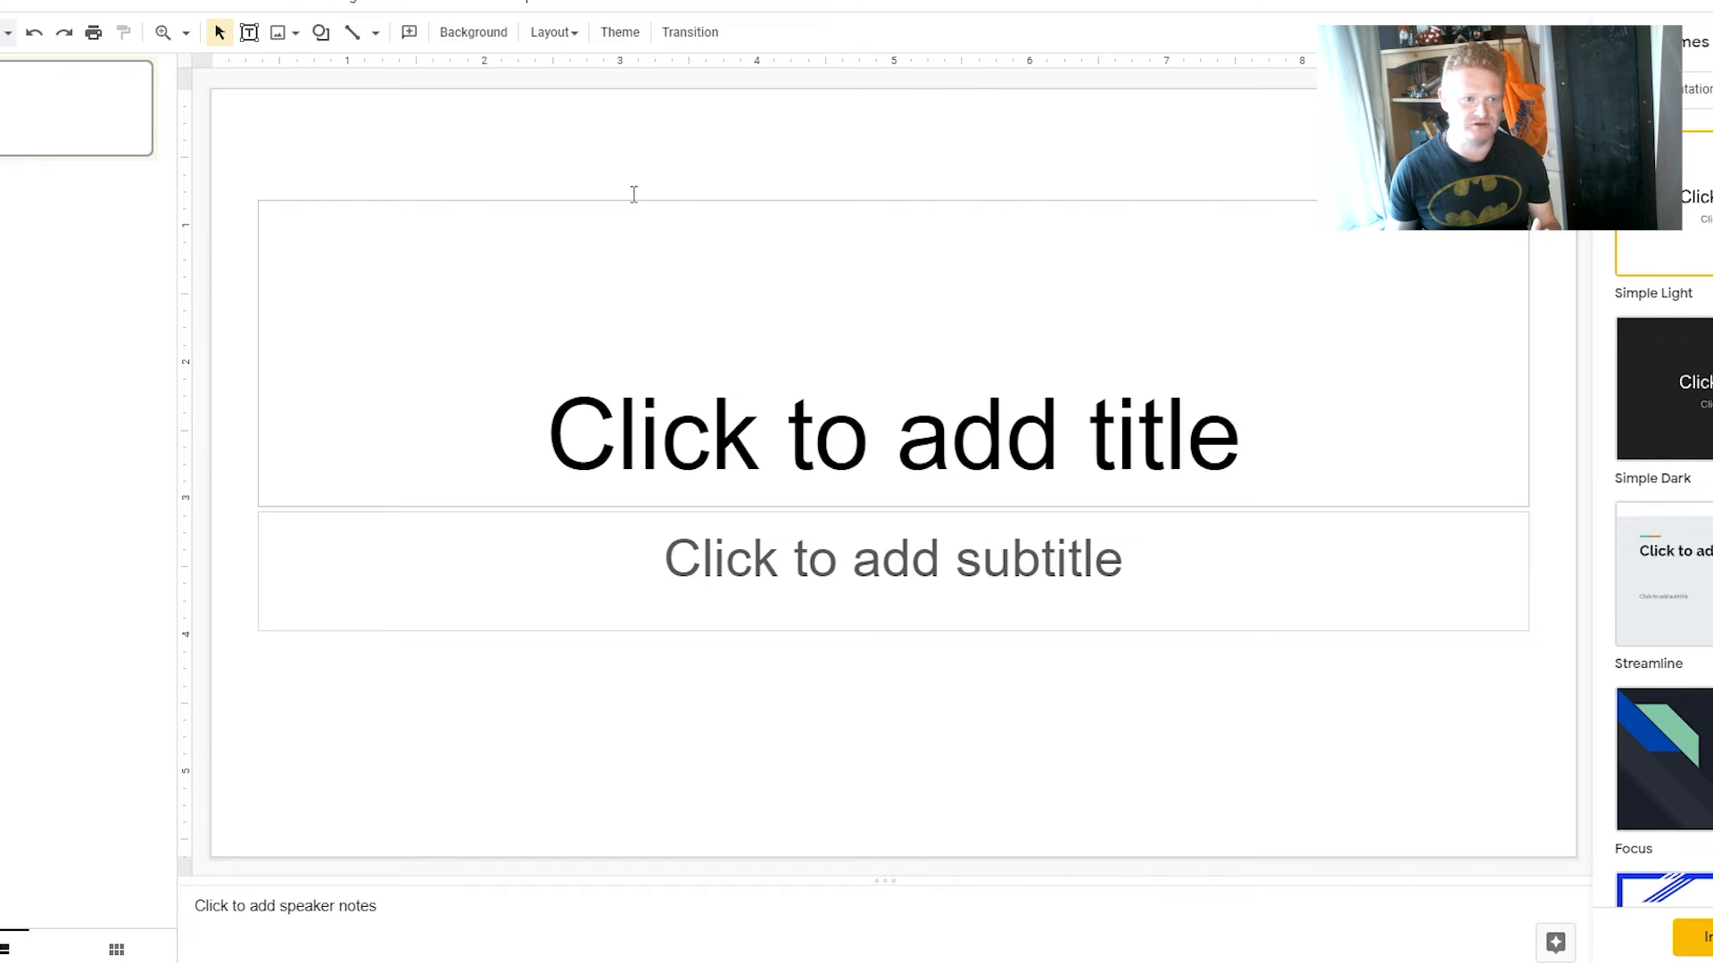
# Step: Enter the filler text "gjhfjhdfsljkfsdkl;" as the title and delete both the title and subtitle placeholders from the slide
pyautogui.click(743, 338)
pyautogui.write('gjhfjhdfsljkfsdkl;')
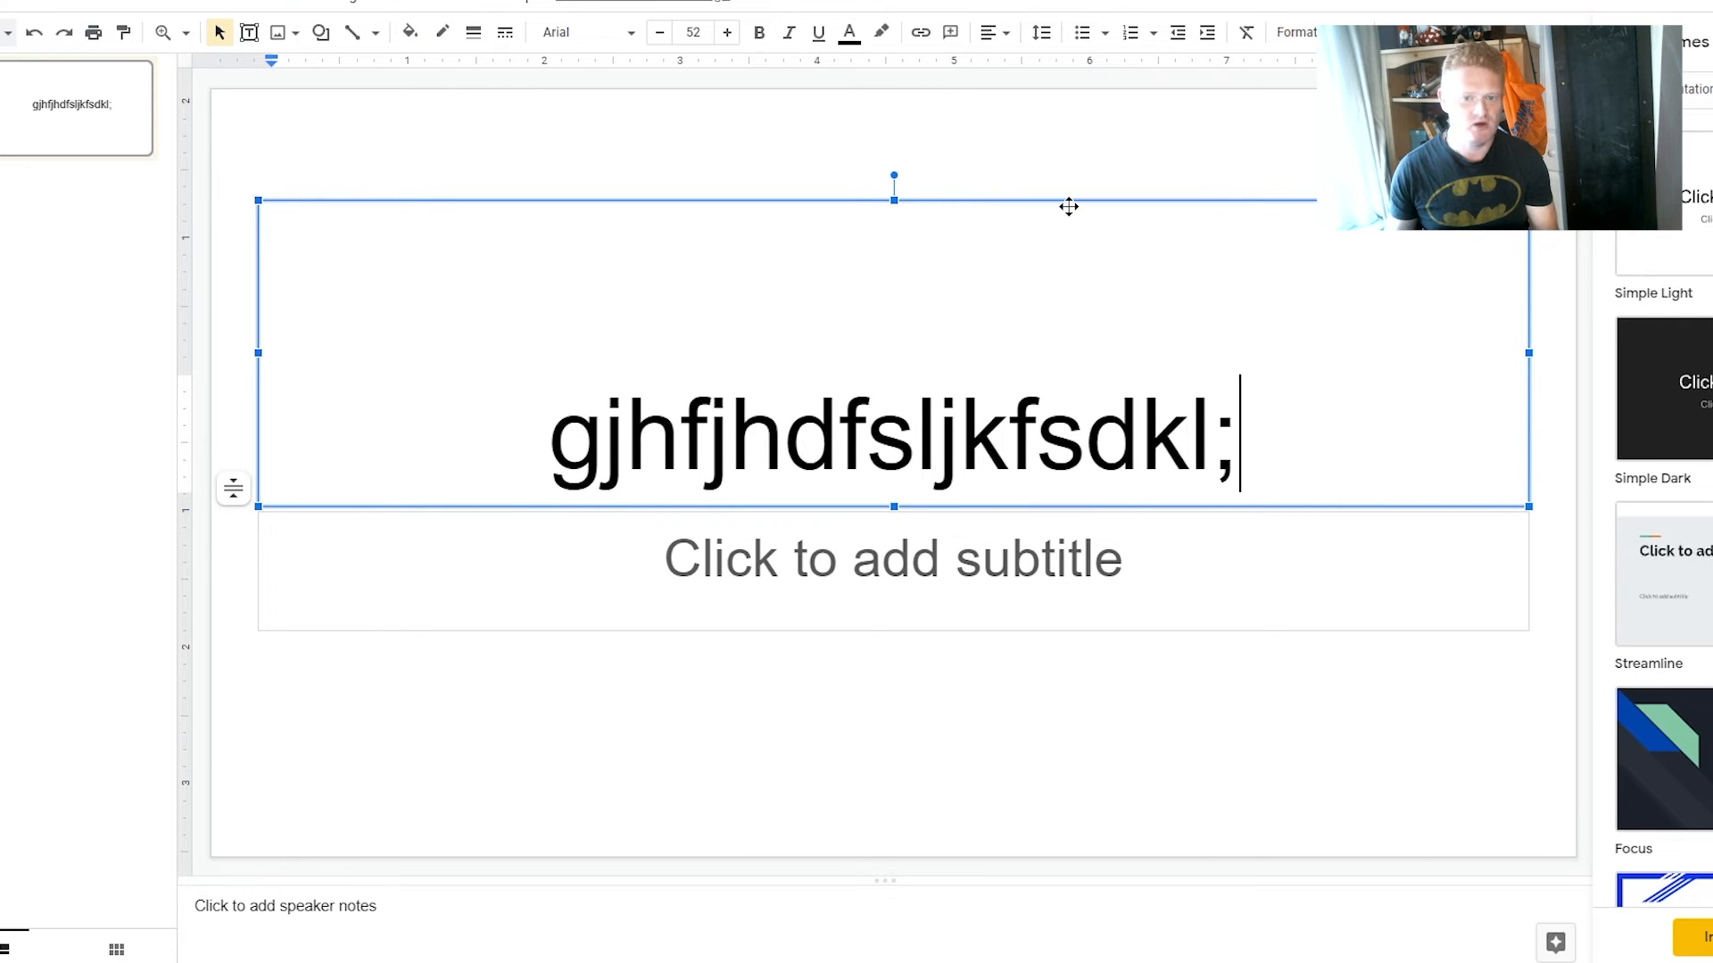
pyautogui.click(1069, 207)
pyautogui.press('Delete')
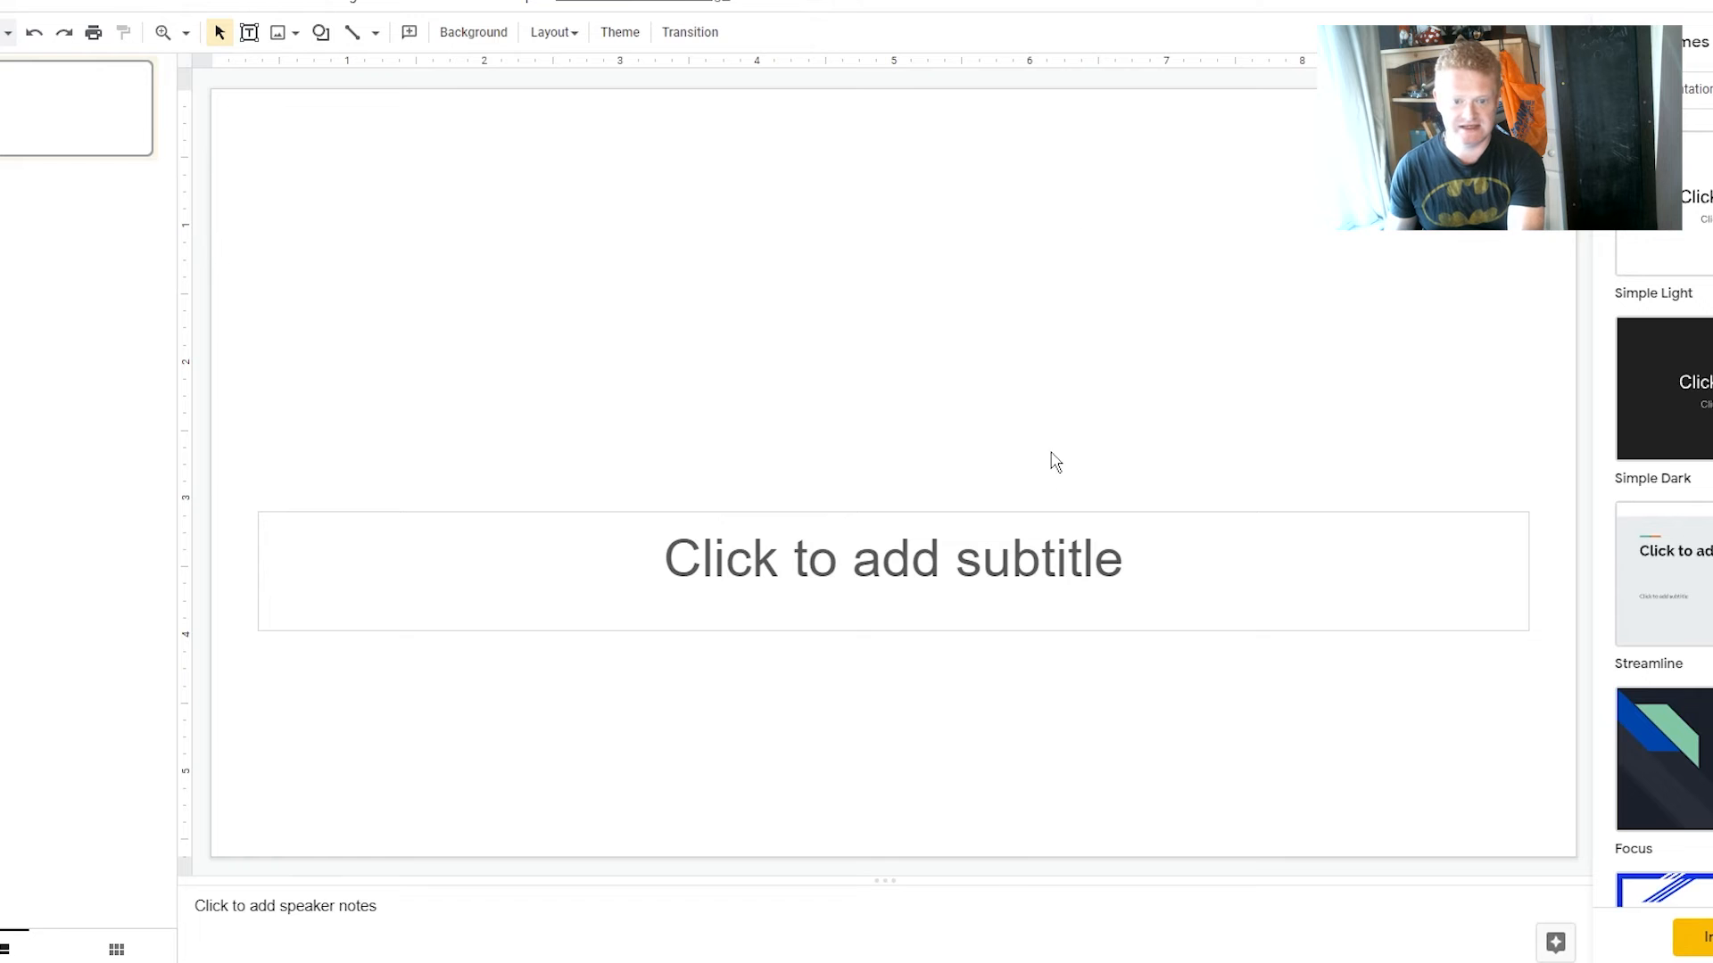
pyautogui.click(1042, 508)
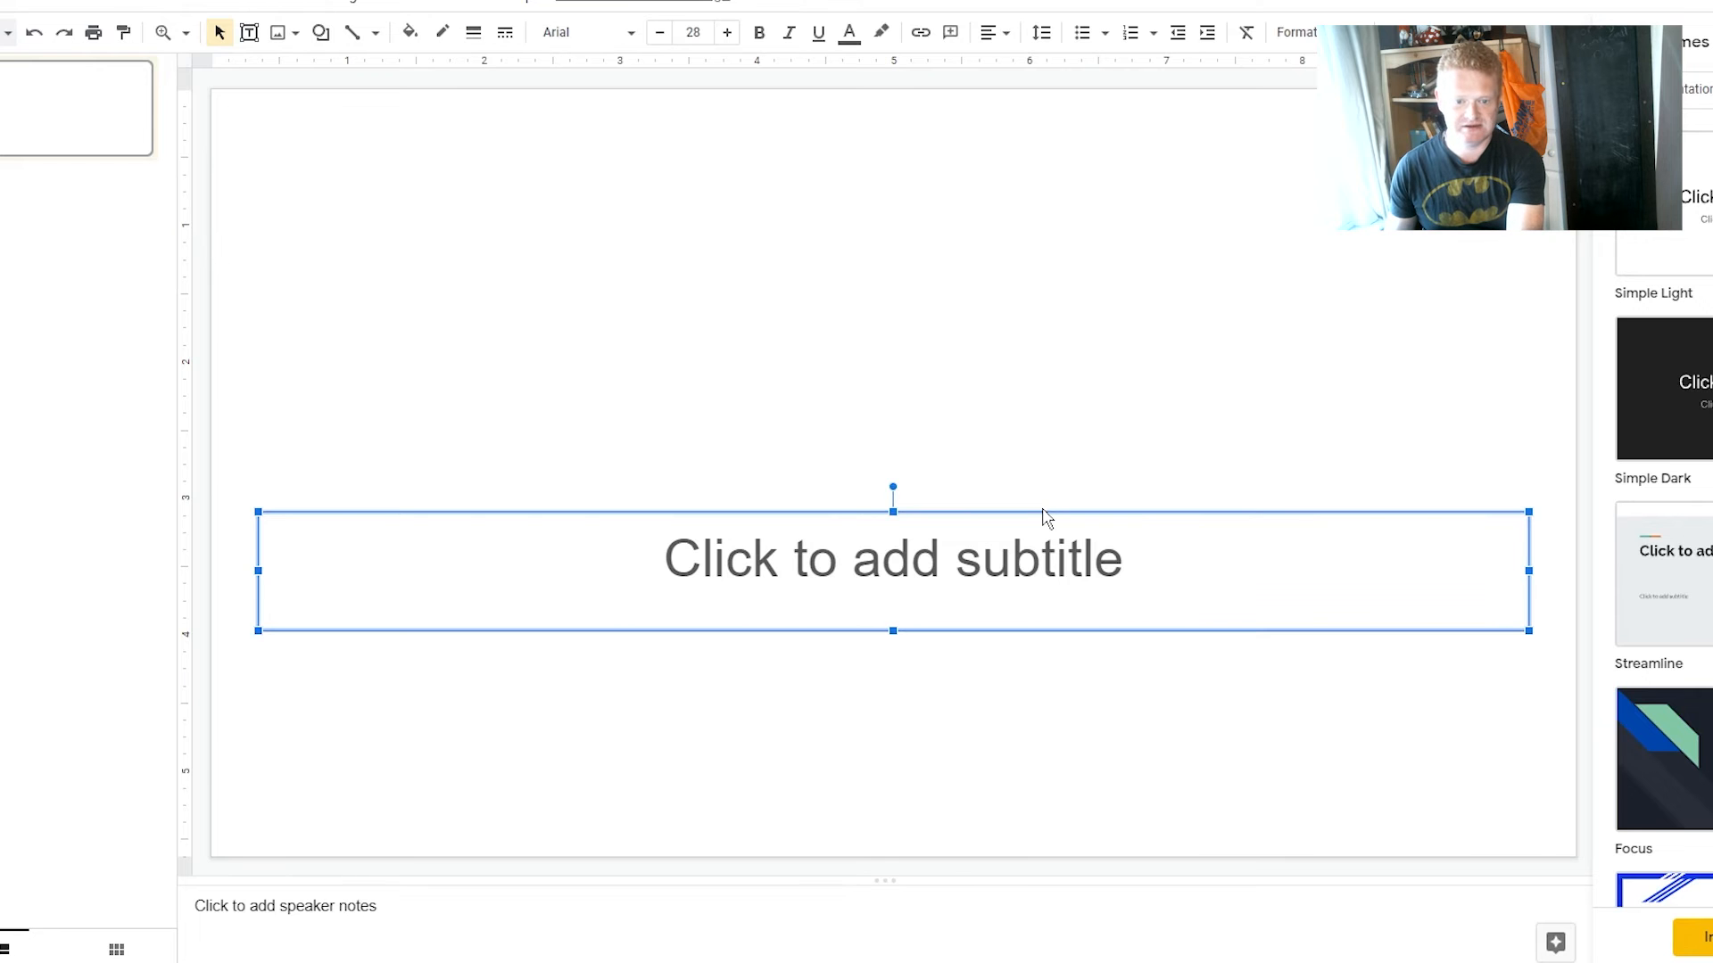
pyautogui.press('Delete')
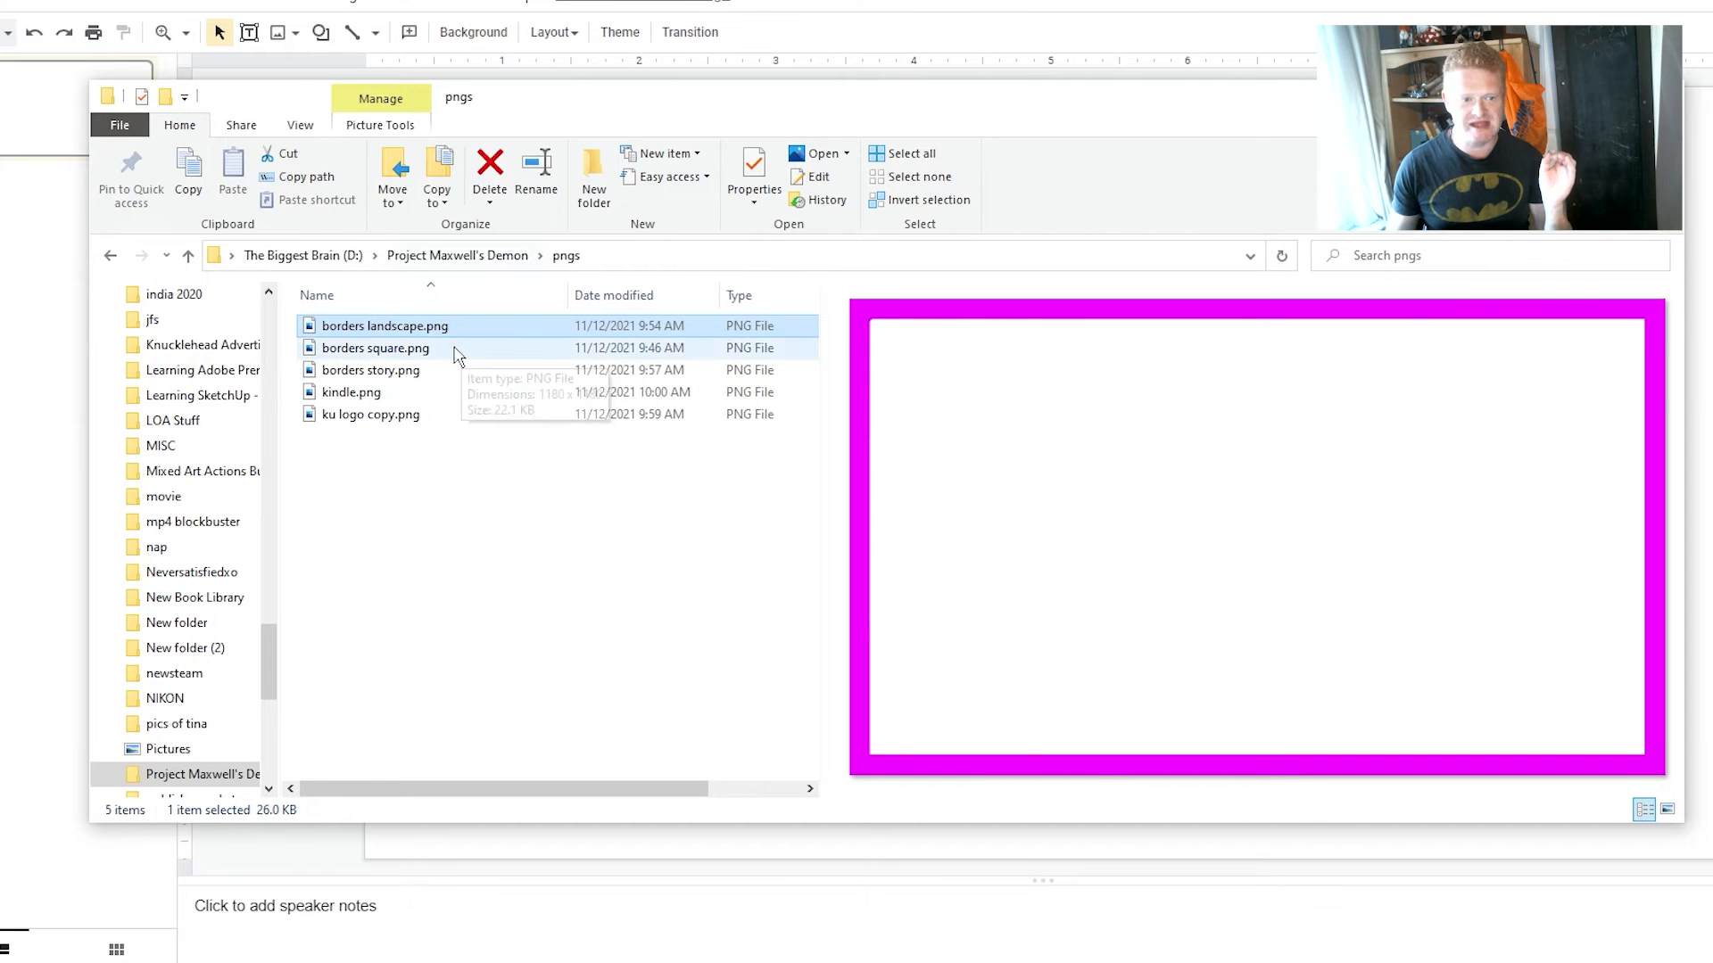
# Step: Insert borders square.png from the pngs folder onto the empty slide
pyautogui.click(384, 349)
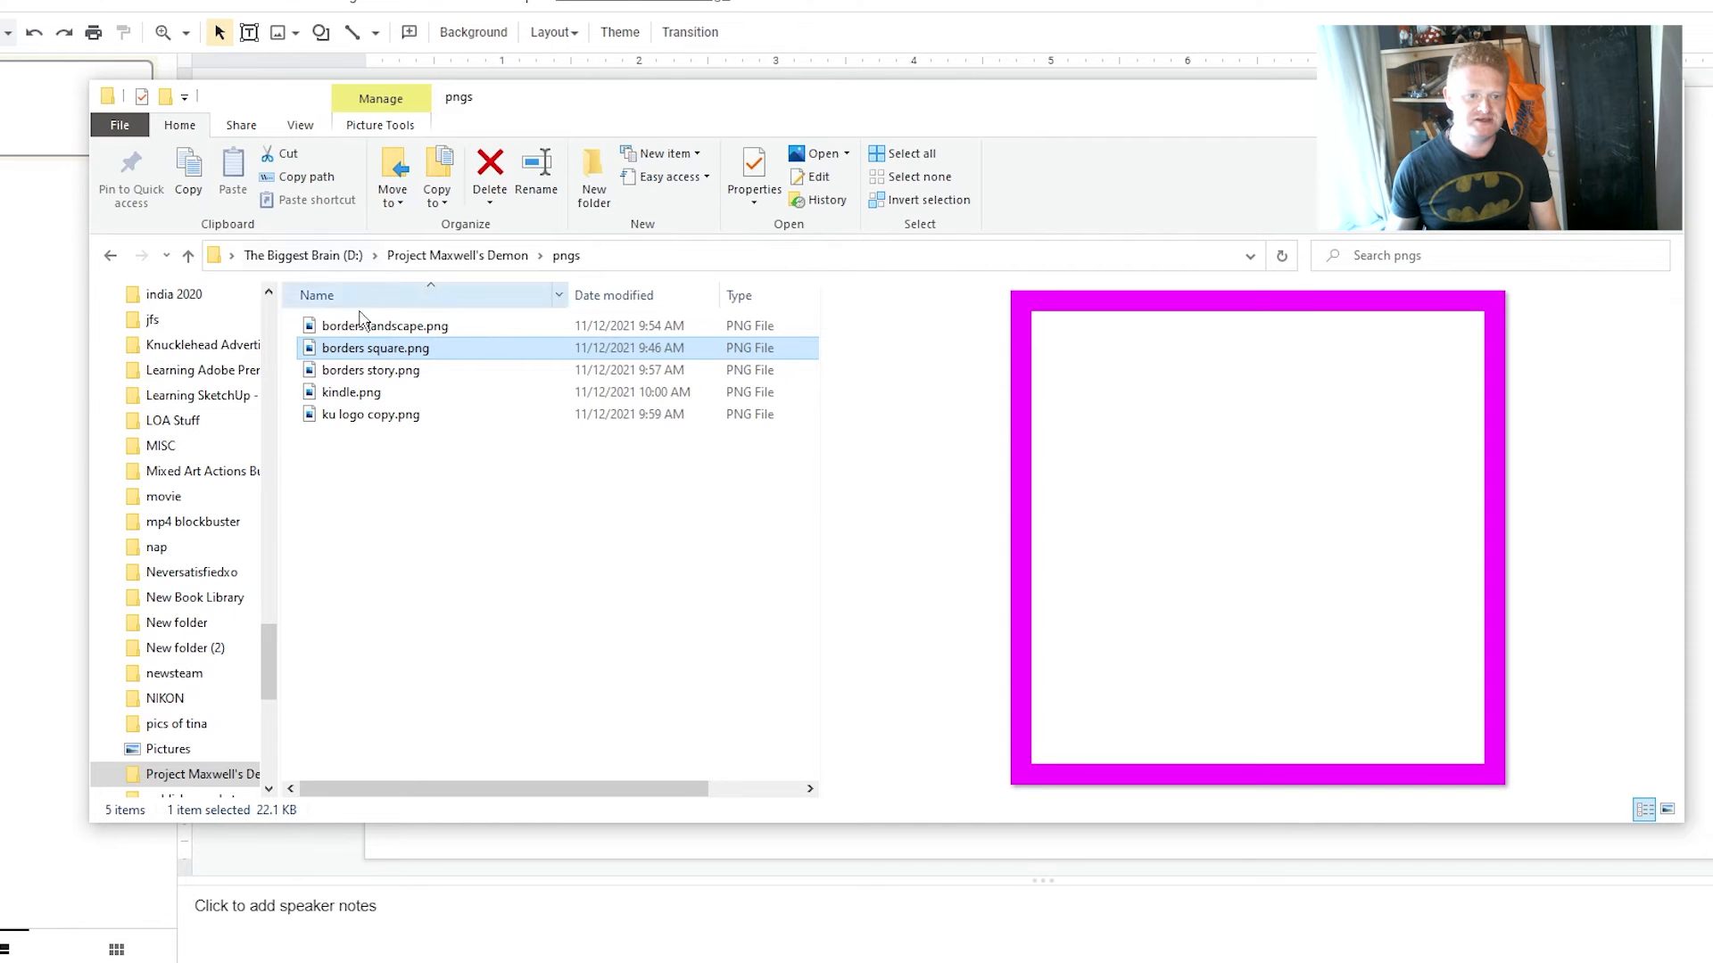
pyautogui.moveTo(657, 100); pyautogui.dragTo(1365, 223)
pyautogui.moveTo(1345, 475); pyautogui.dragTo(729, 483)
pyautogui.moveTo(1069, 317); pyautogui.dragTo(1360, 346)
pyautogui.hotkey('alt', 'Tab')
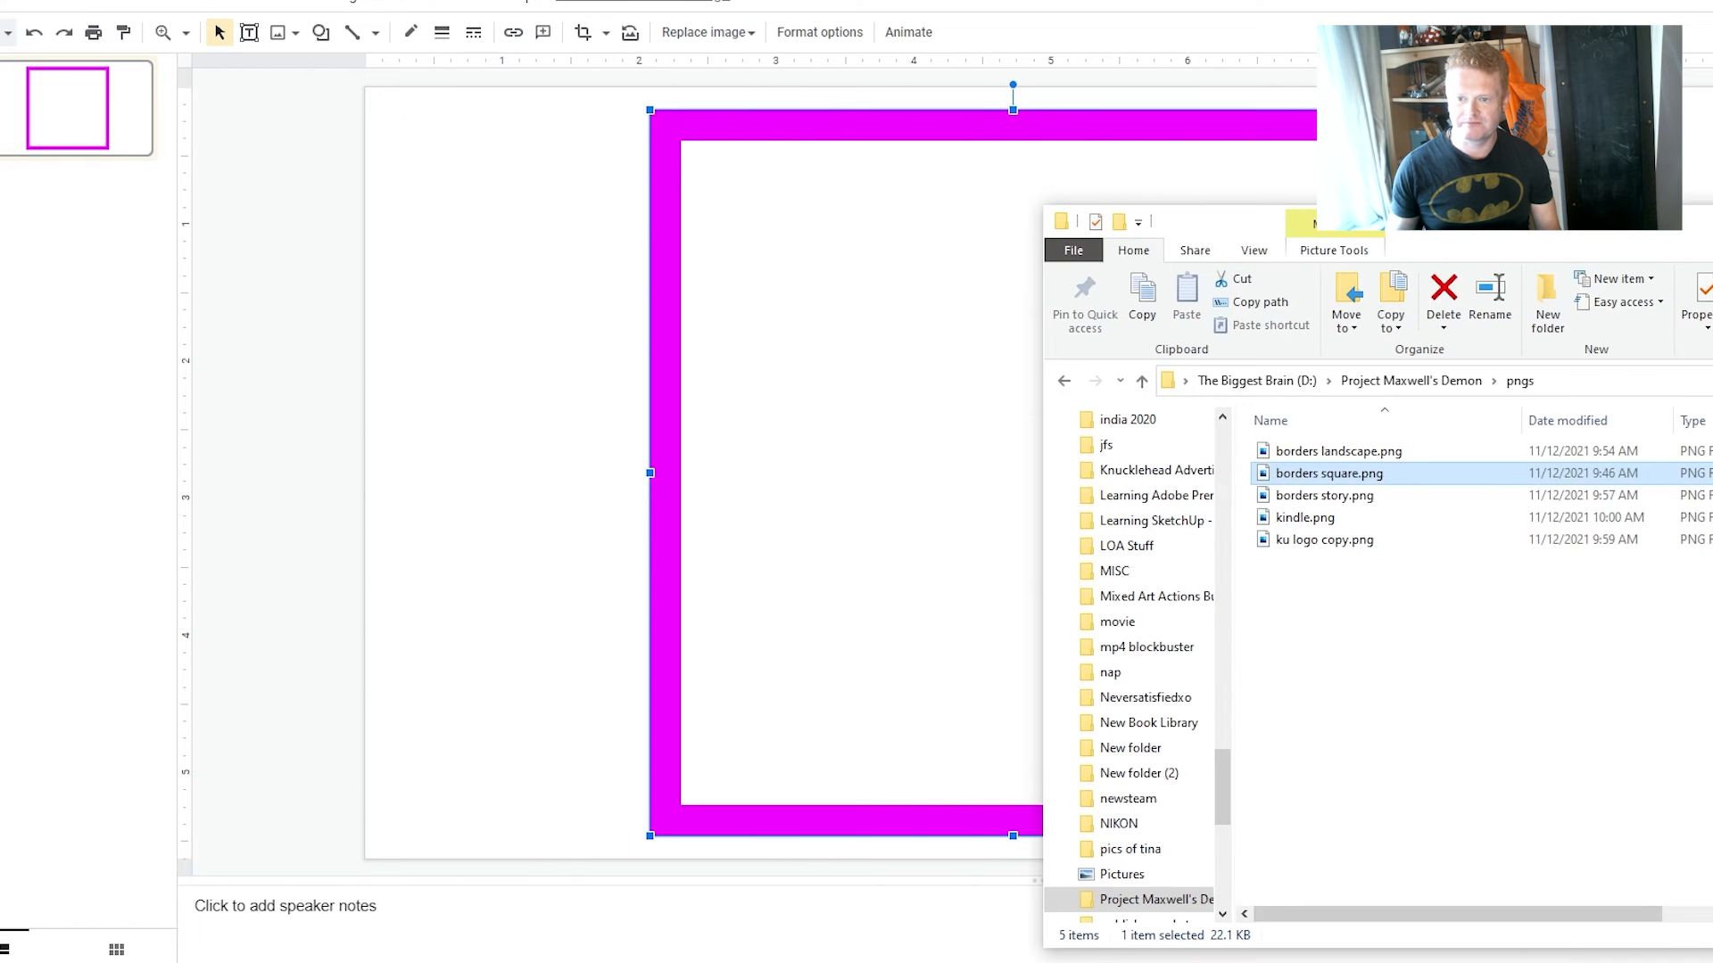
pyautogui.hotkey('alt', 'Tab')
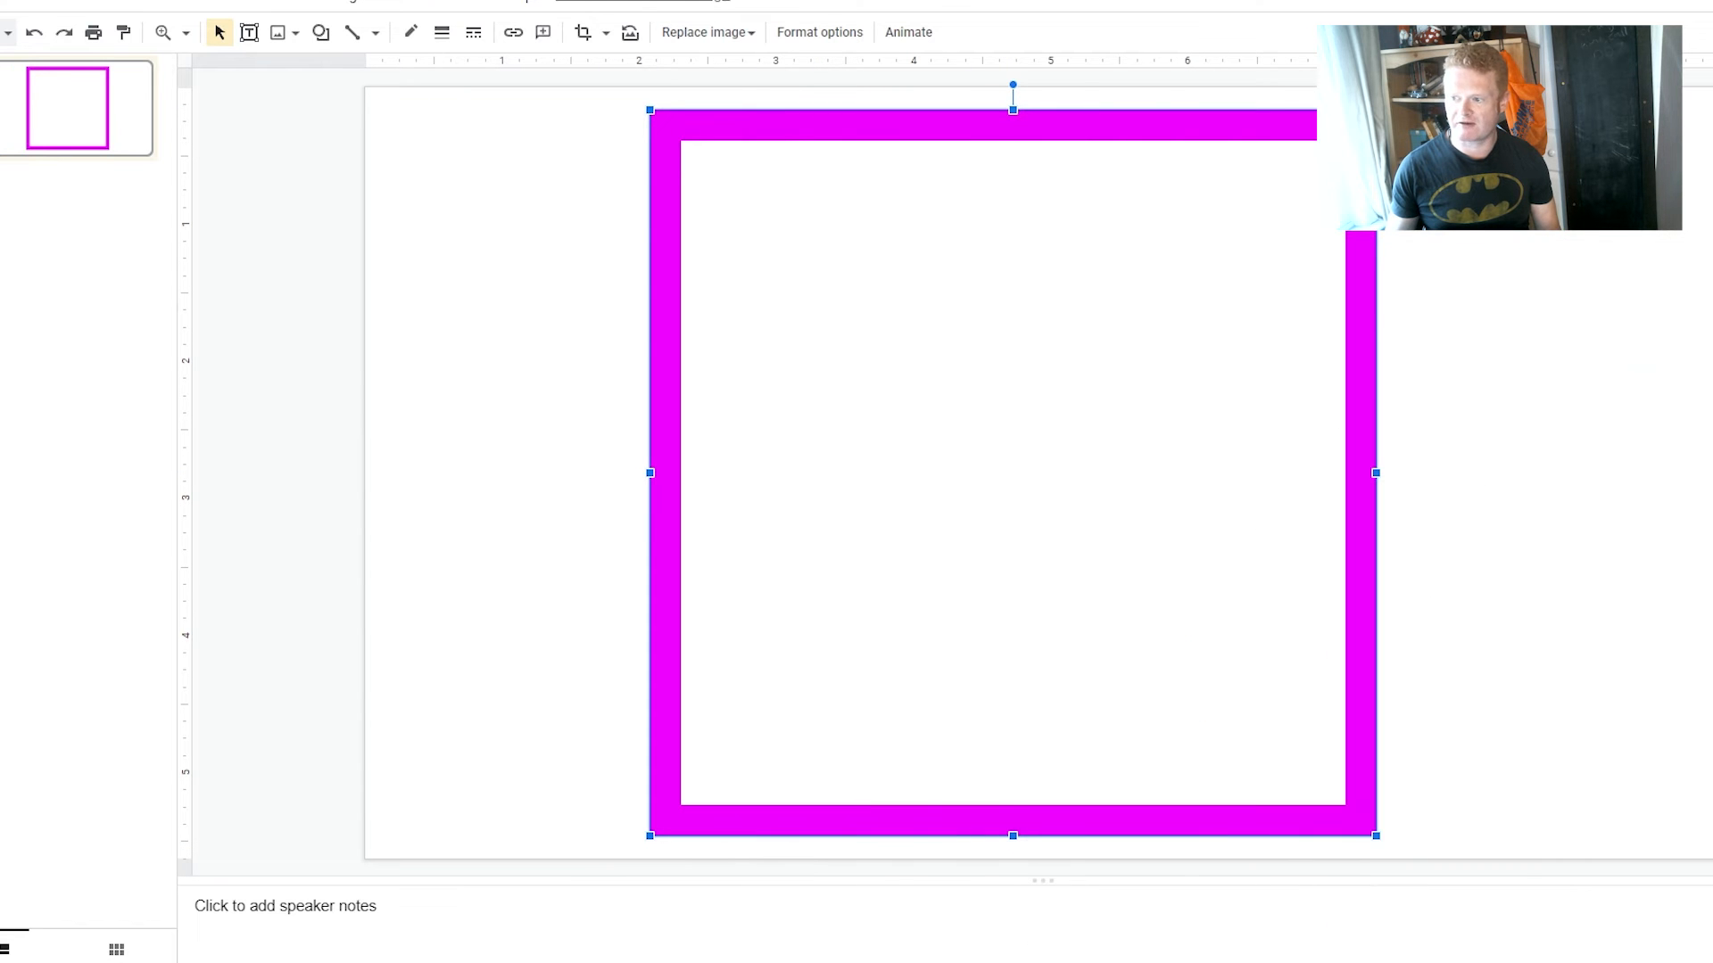
# Step: Insert the stock background AdobeStock_86262347.jpeg from the junk folder onto the slide with the square border
pyautogui.hotkey('alt', 'Tab')
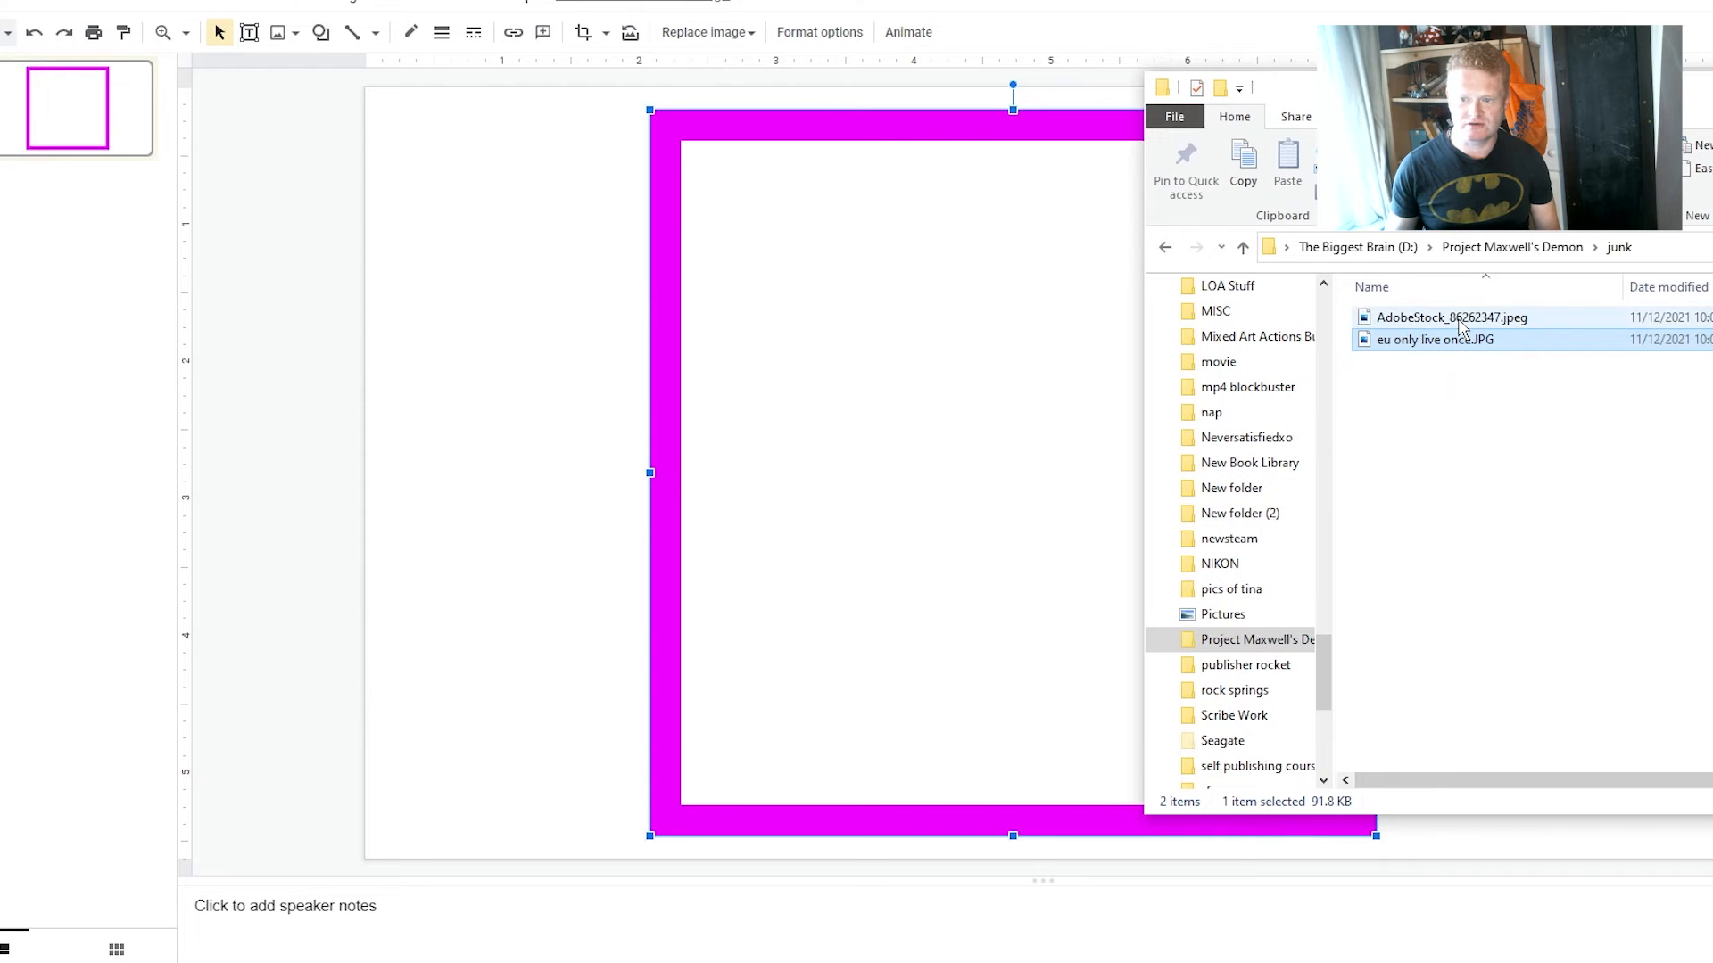
pyautogui.click(1460, 323)
pyautogui.moveTo(1709, 95); pyautogui.dragTo(853, 121)
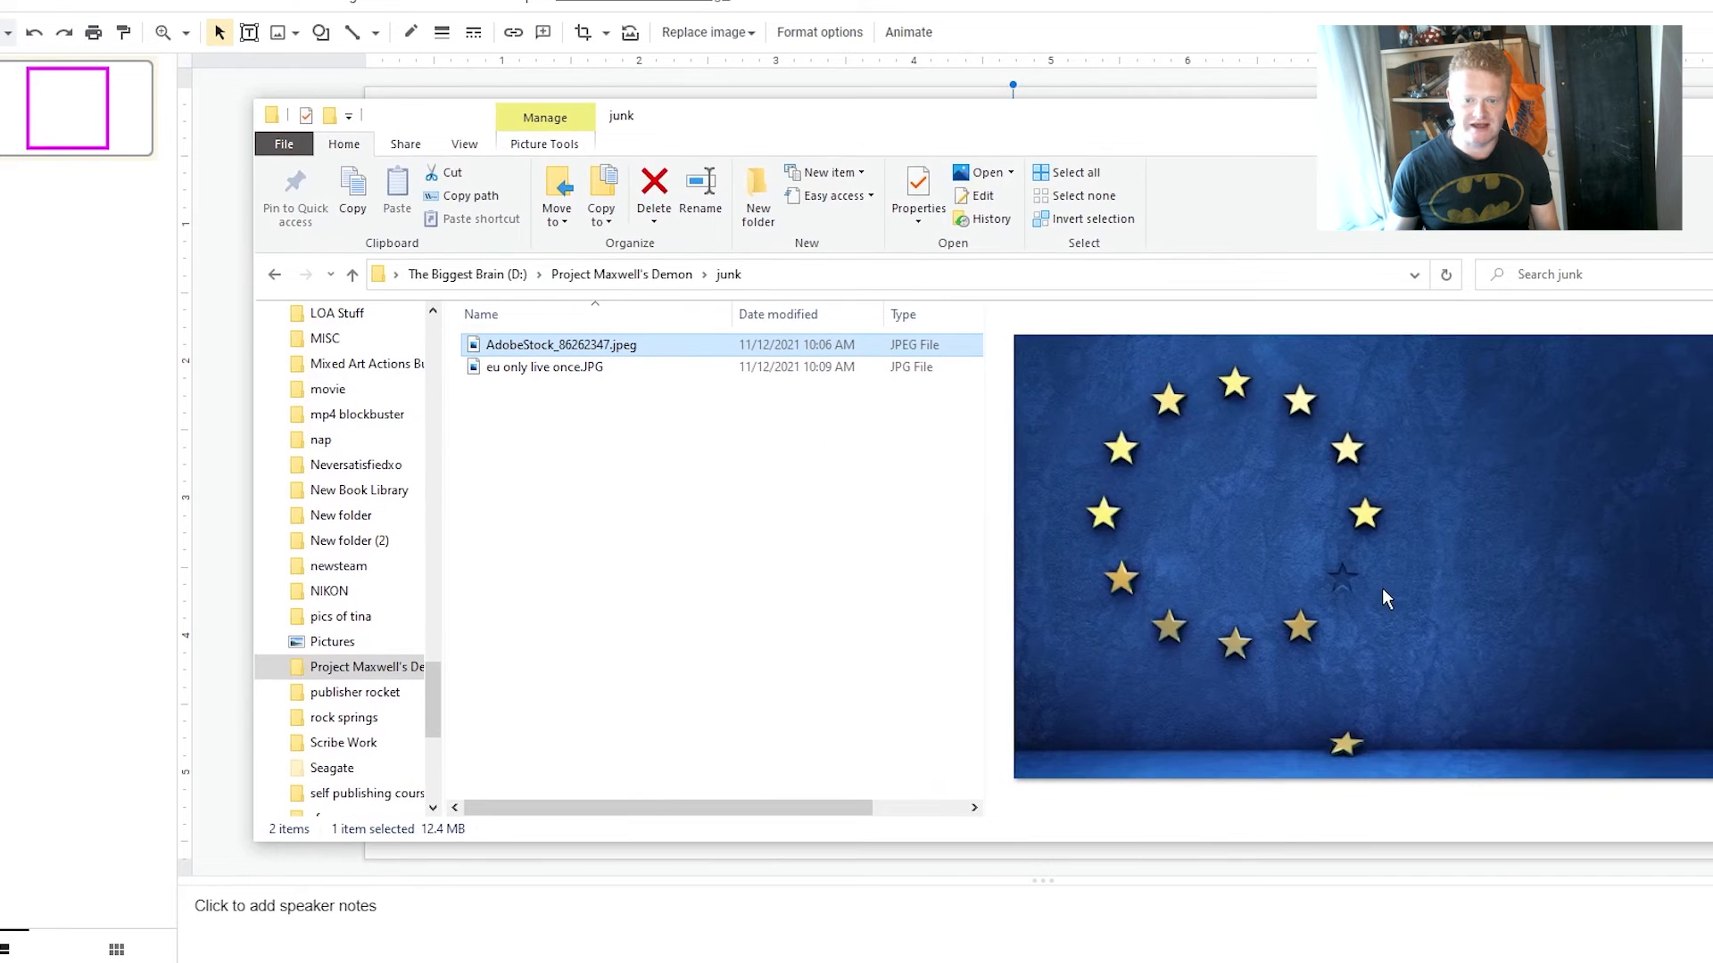
pyautogui.moveTo(974, 119); pyautogui.dragTo(1712, 175)
pyautogui.moveTo(1527, 401); pyautogui.dragTo(891, 516)
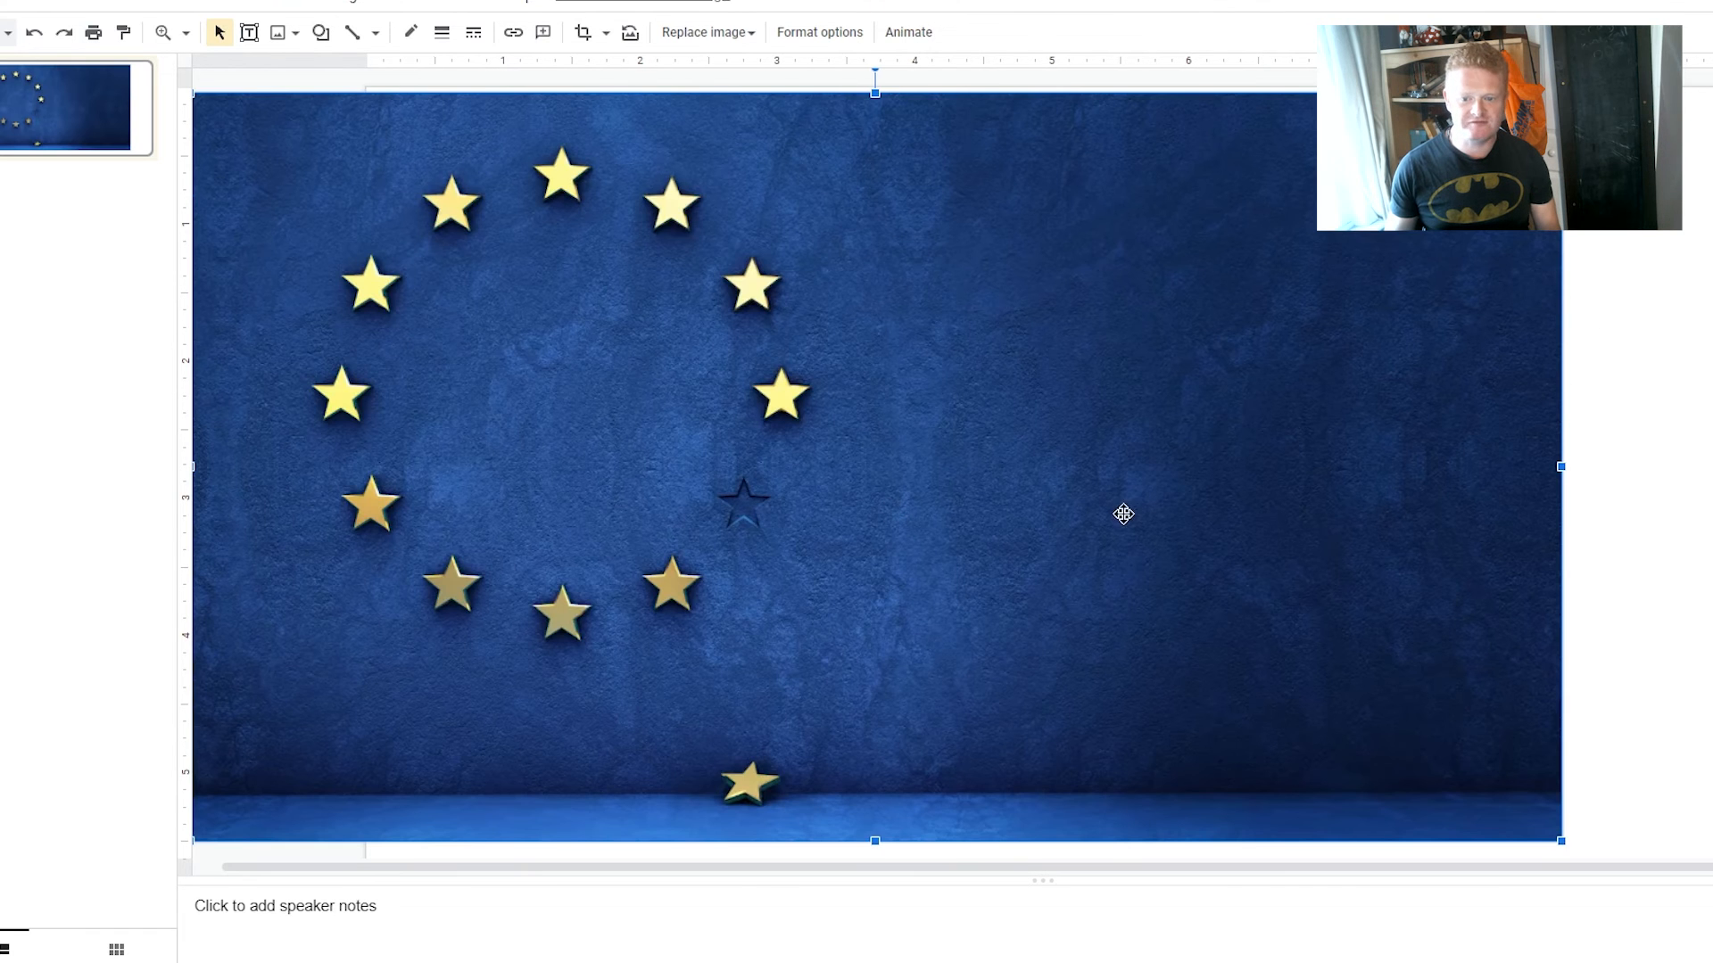
pyautogui.click(1619, 464)
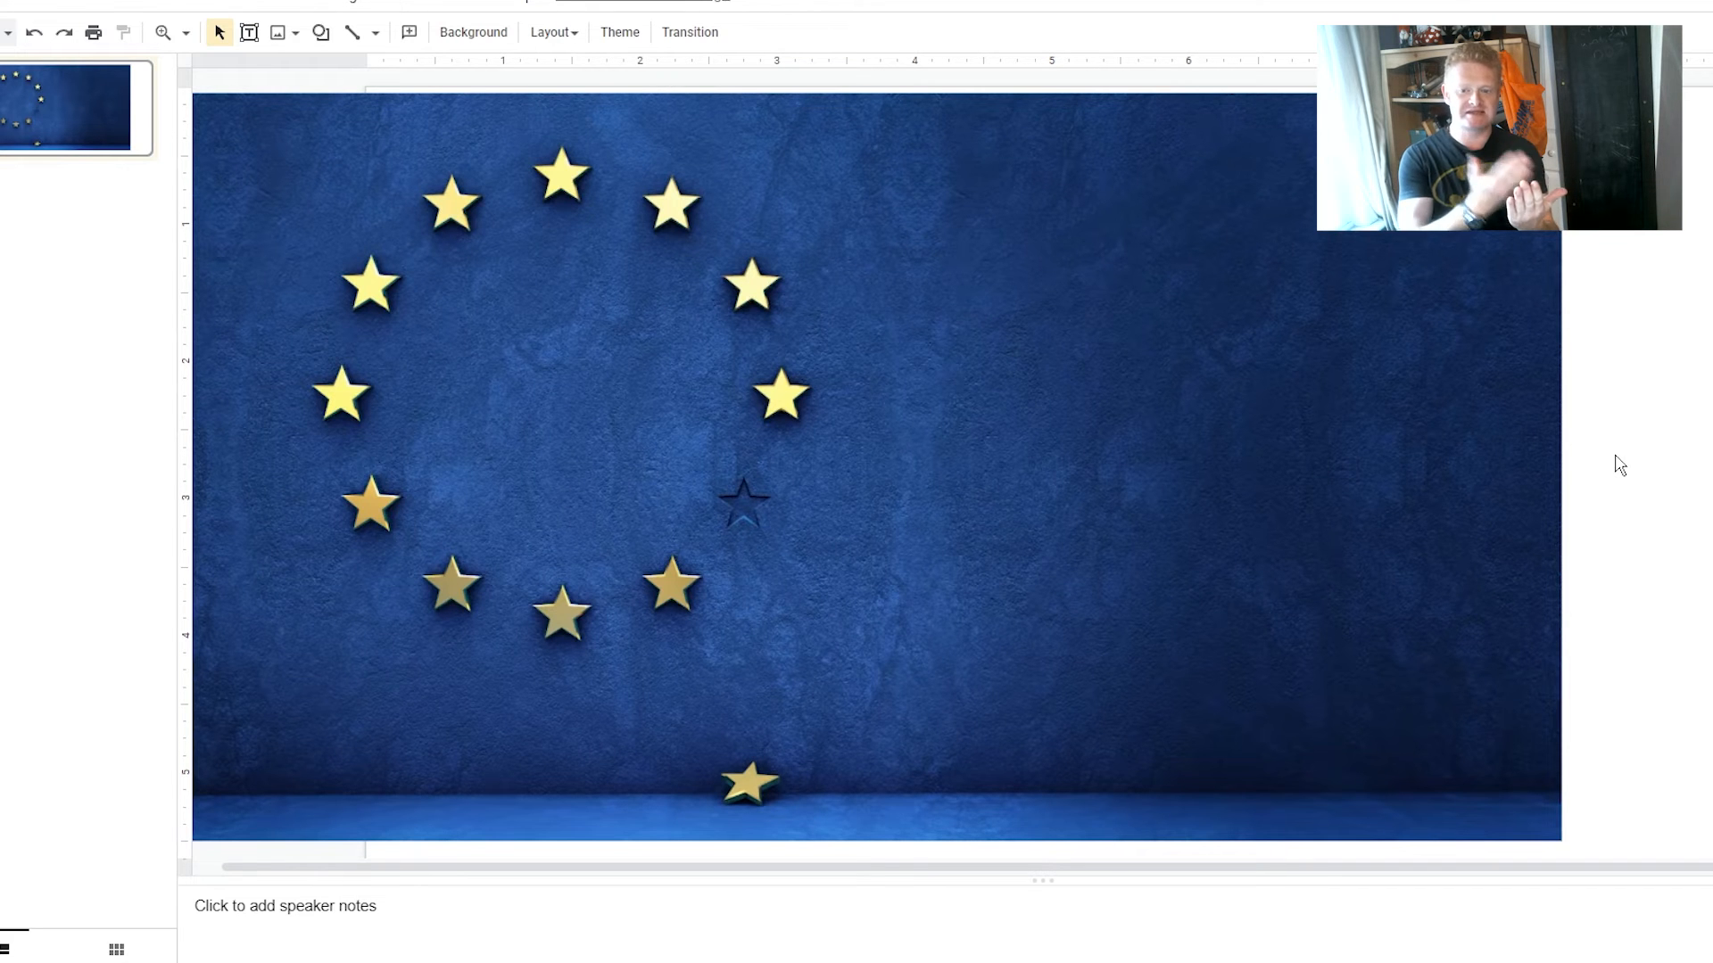
# Step: Move the stock background down to uncover the square border, and move it back up over most of the border
pyautogui.moveTo(1023, 268); pyautogui.dragTo(1262, 589)
pyautogui.click(1173, 128)
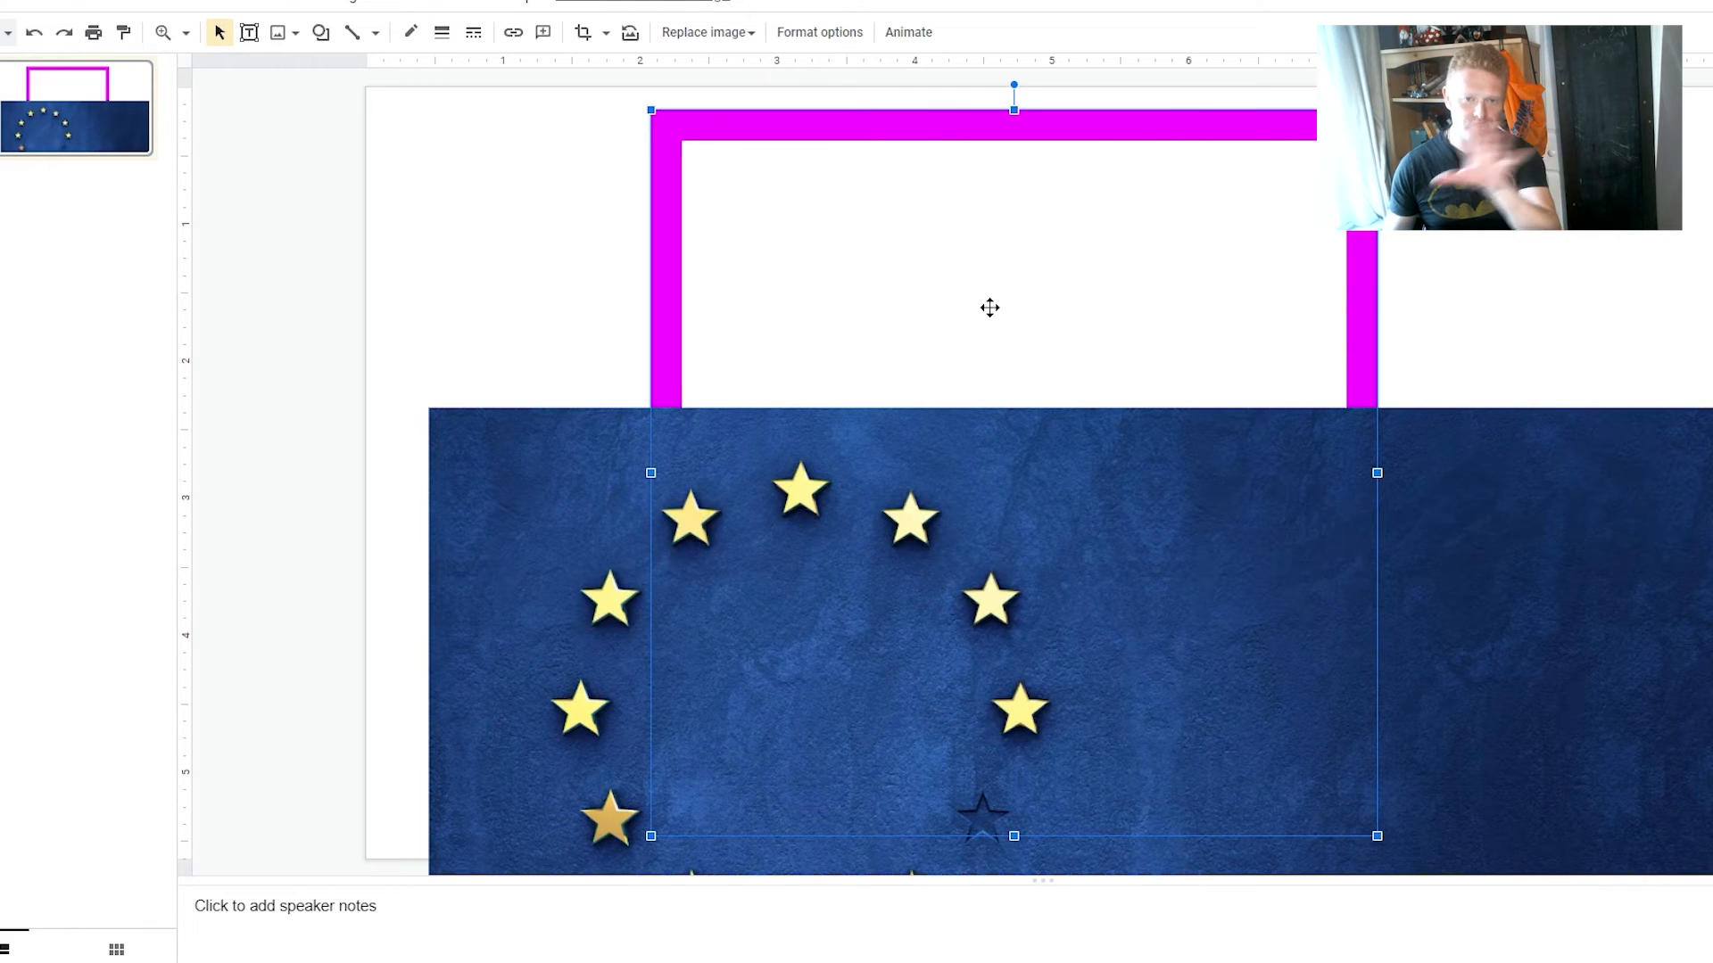
pyautogui.click(1463, 511)
pyautogui.moveTo(1453, 527); pyautogui.dragTo(1380, 348)
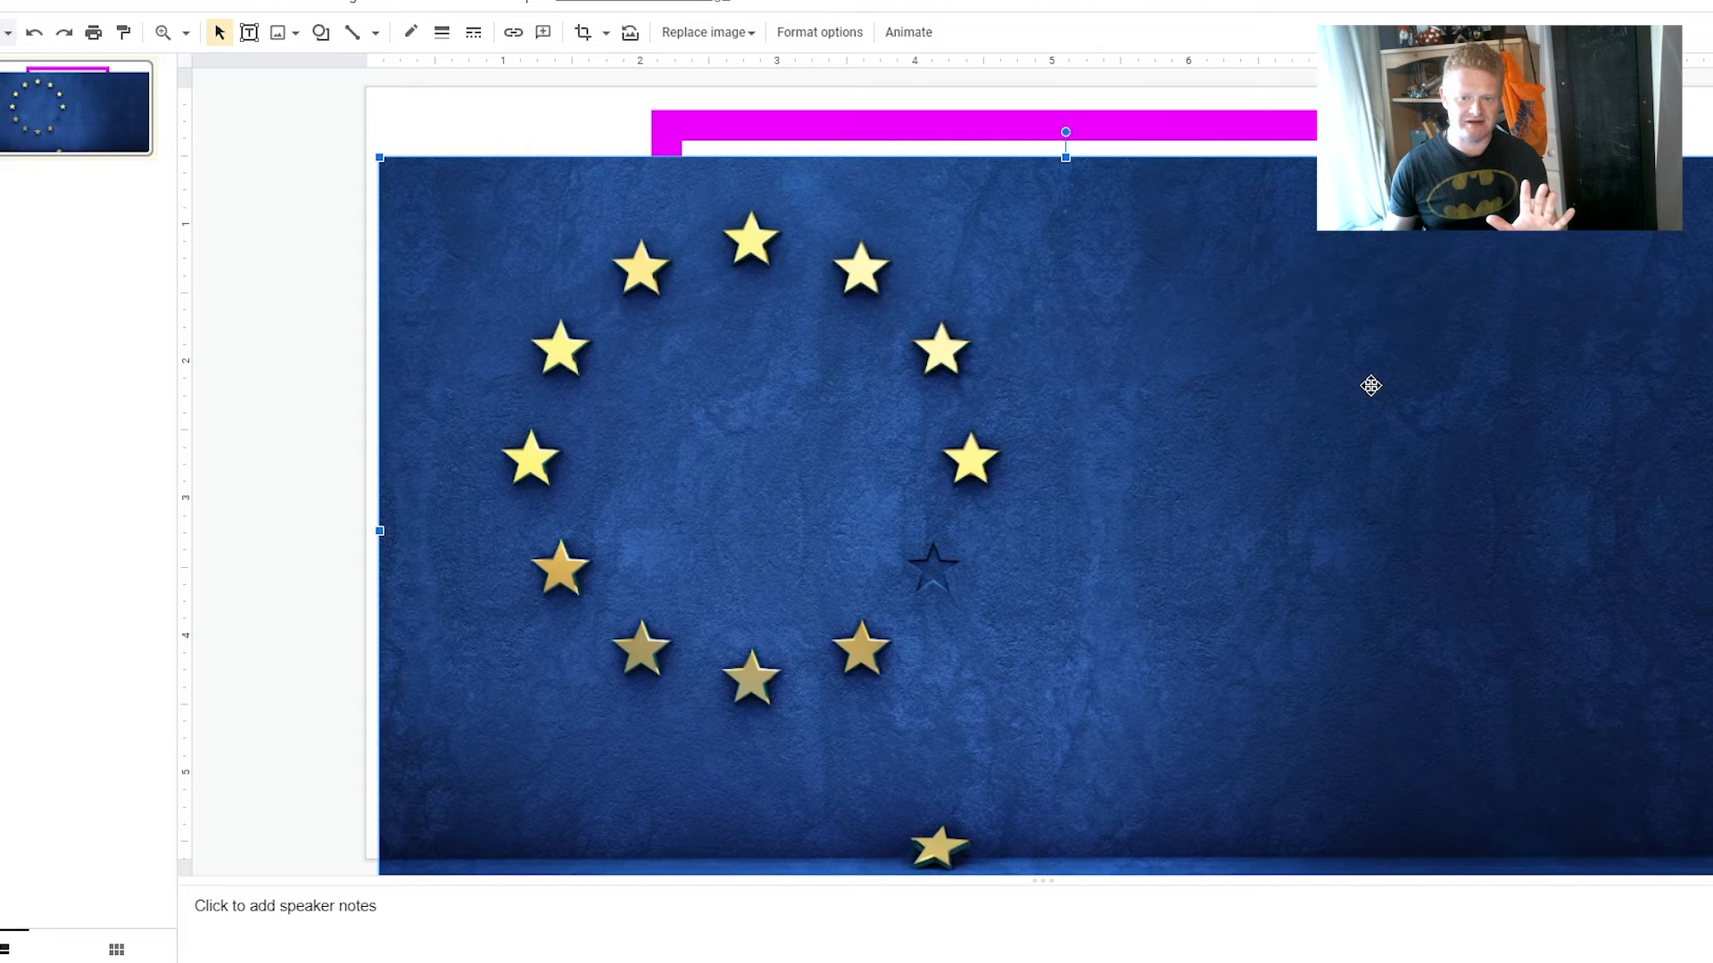
# Step: Send the stock background to the back, behind the square border
pyautogui.rightClick(1370, 385)
pyautogui.moveTo(1487, 500)
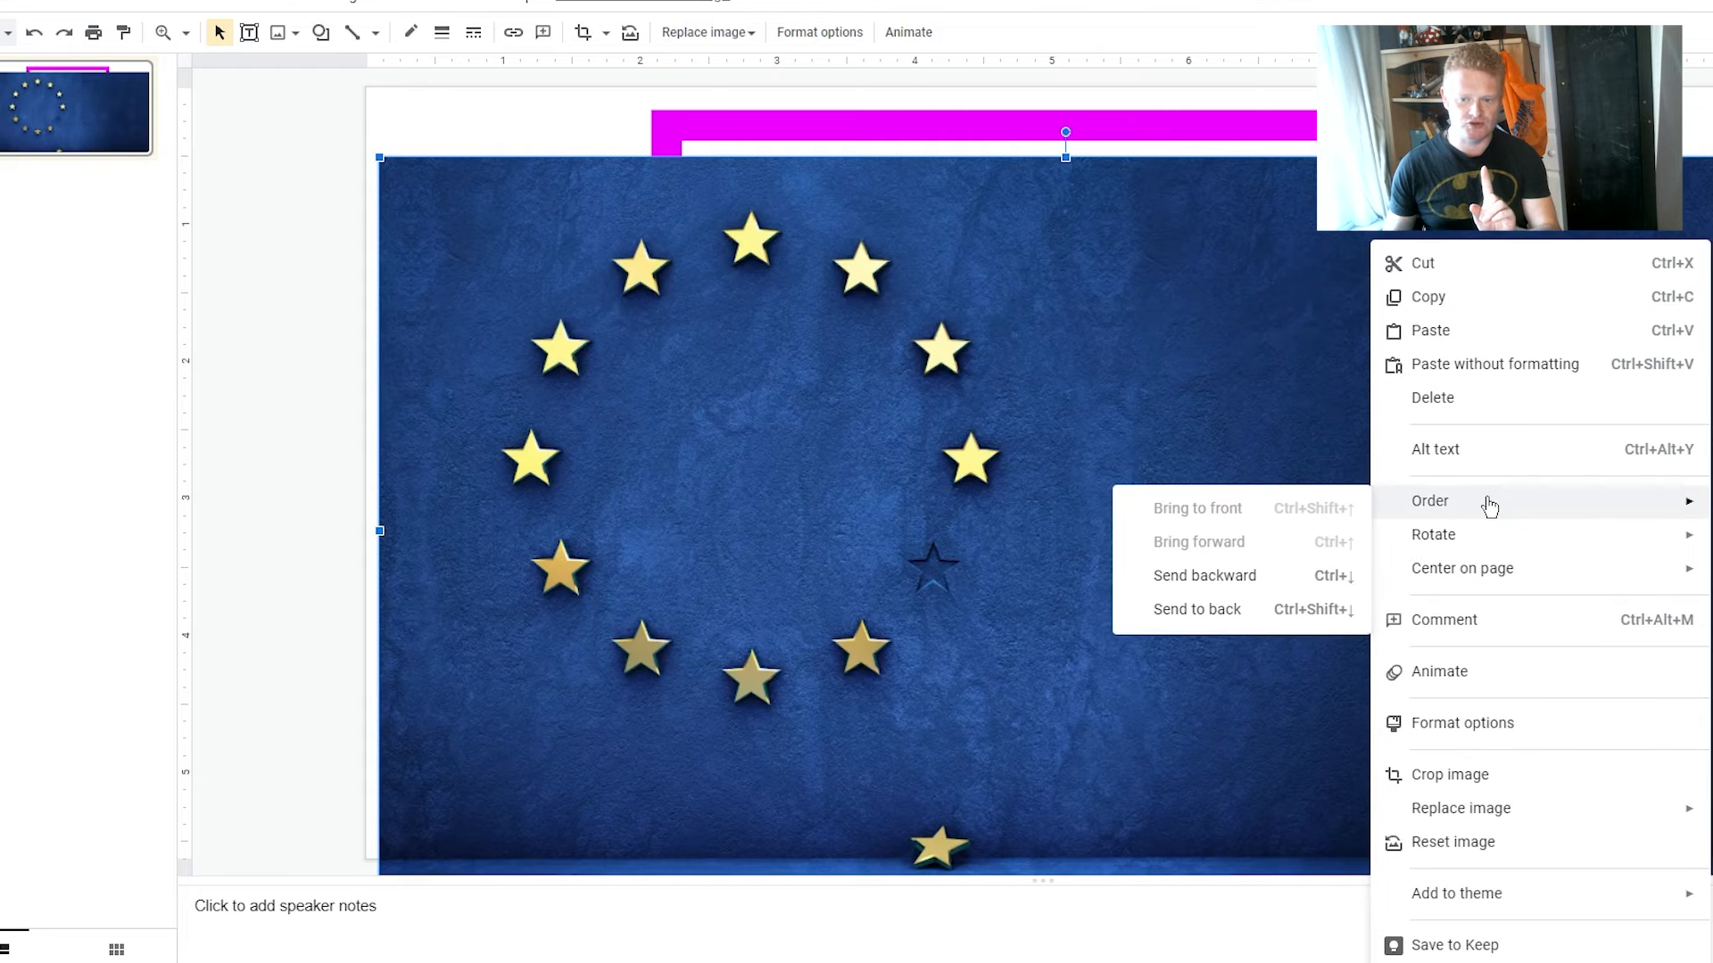
pyautogui.click(1219, 611)
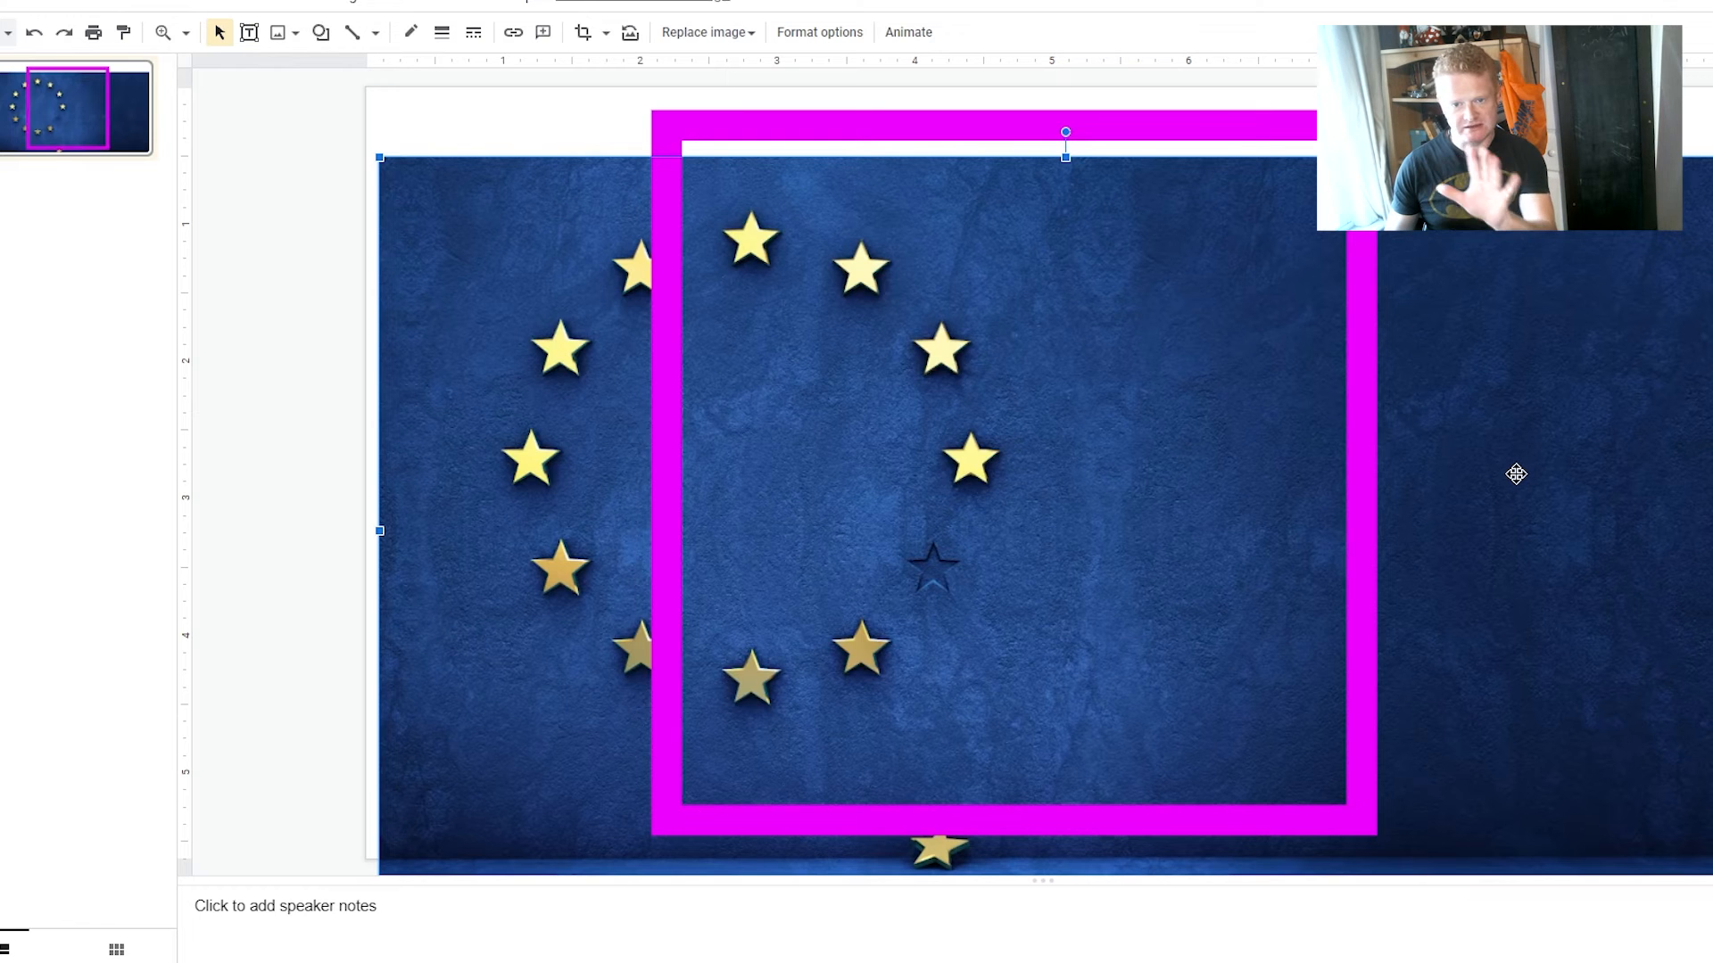
# Step: Move and enlarge the stock background so its ring of stars fills the inside of the square border
pyautogui.moveTo(1516, 474); pyautogui.dragTo(1702, 456)
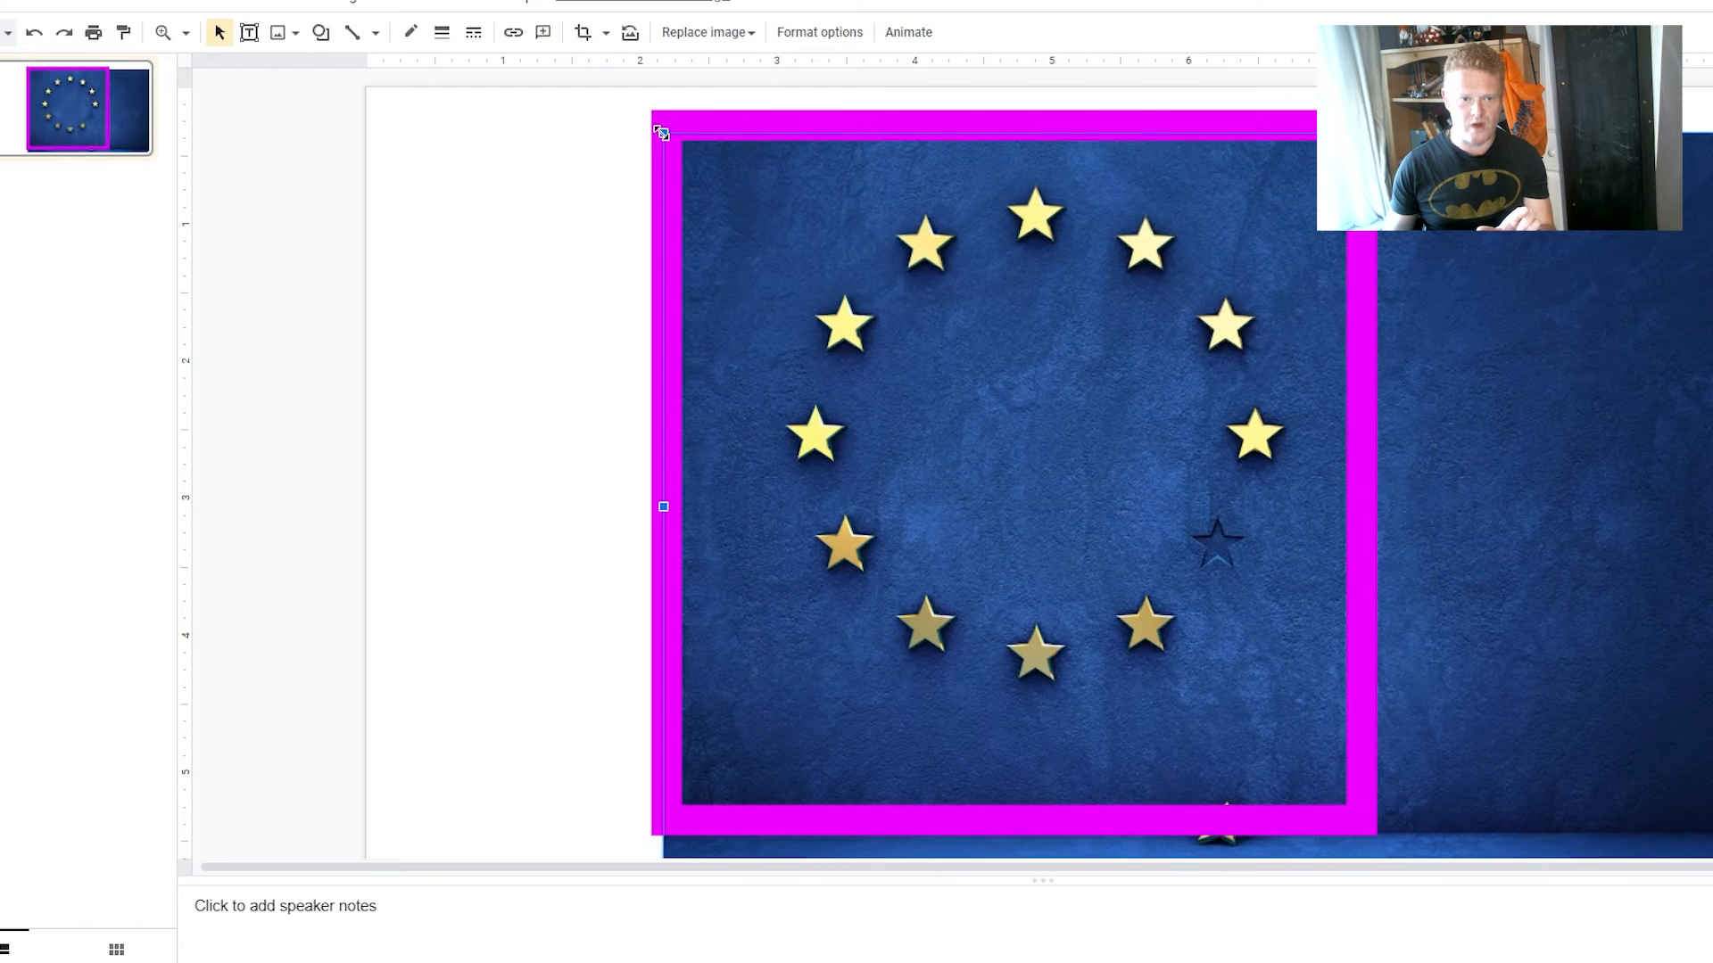
pyautogui.moveTo(1546, 421); pyautogui.dragTo(1585, 496)
pyautogui.moveTo(703, 212); pyautogui.dragTo(663, 144)
pyautogui.moveTo(1587, 362); pyautogui.dragTo(1522, 353)
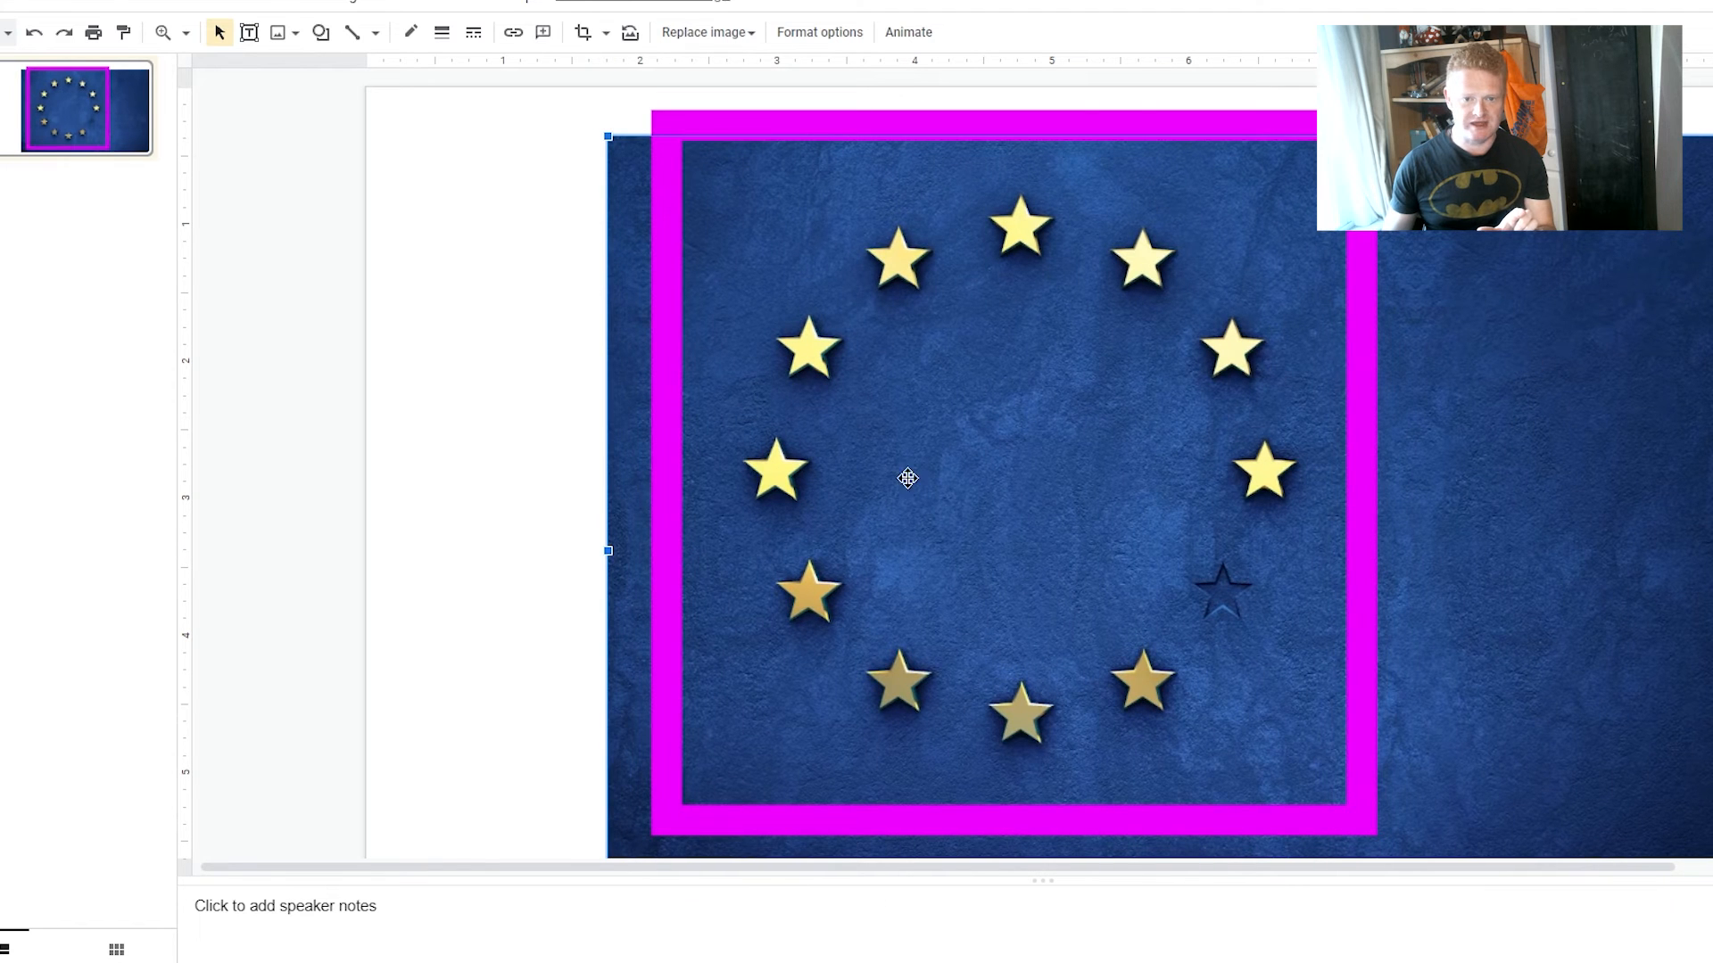
pyautogui.click(497, 578)
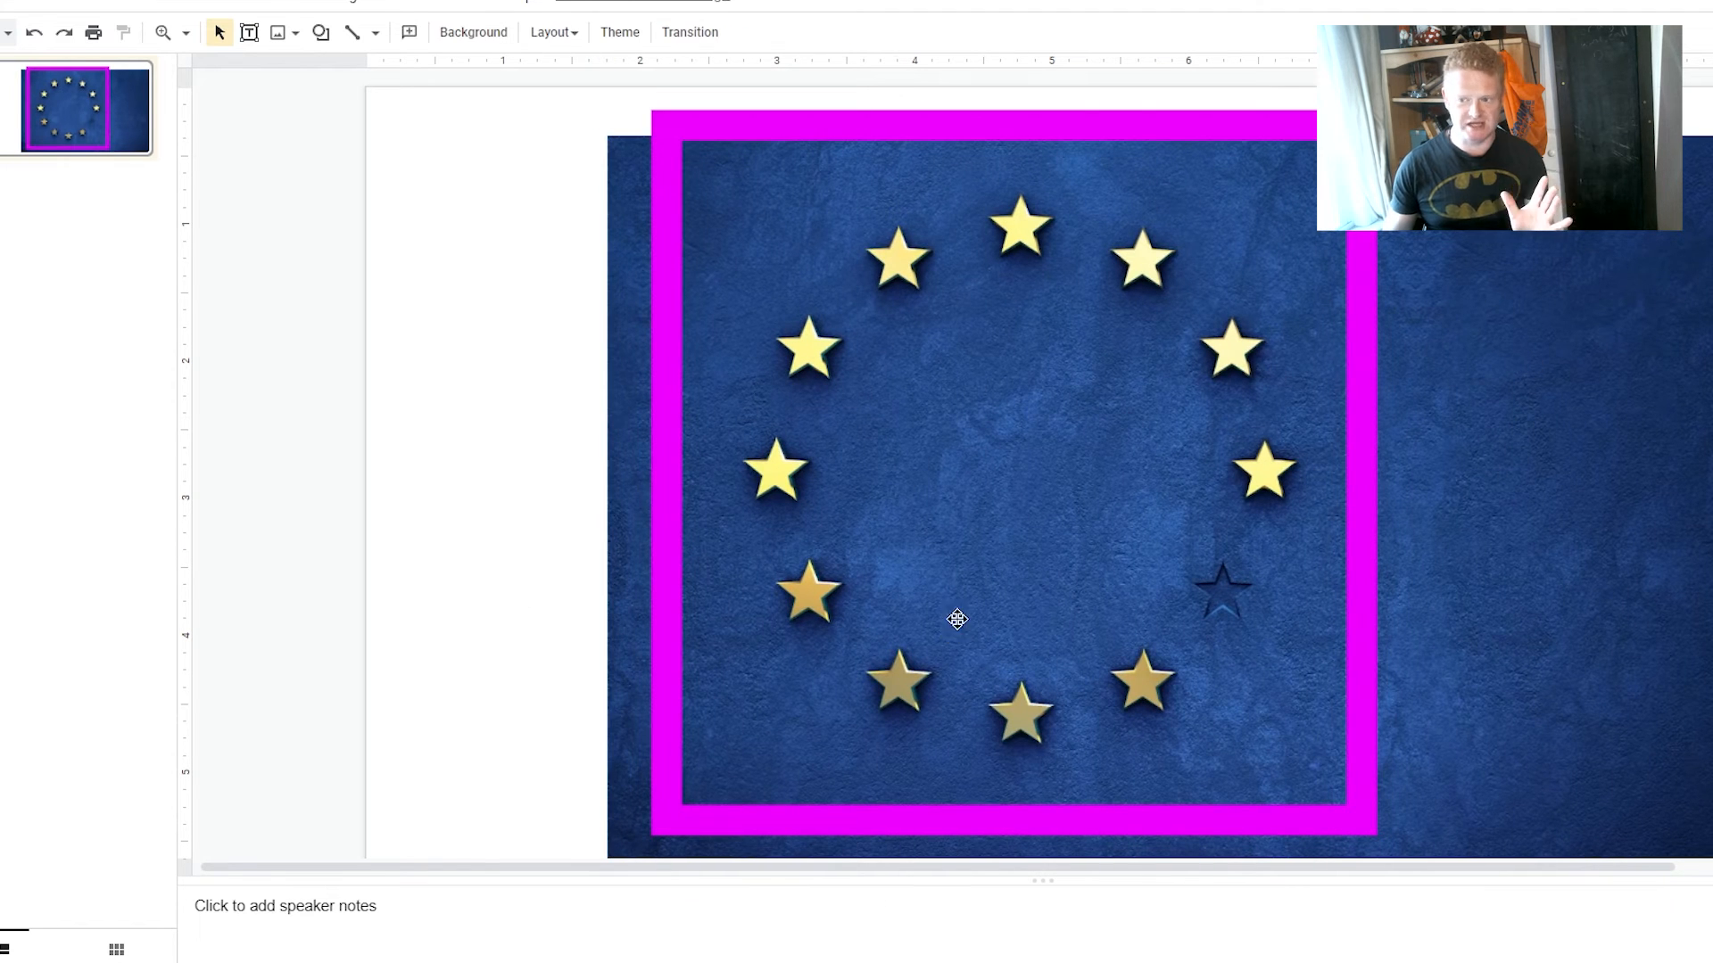
# Step: Insert kindle.png from the pngs folder and shrink it to sit centred inside the square border
pyautogui.moveTo(1712, 268); pyautogui.dragTo(767, 116)
pyautogui.click(861, 427)
pyautogui.click(861, 407)
pyautogui.click(881, 364)
pyautogui.click(884, 384)
pyautogui.click(890, 407)
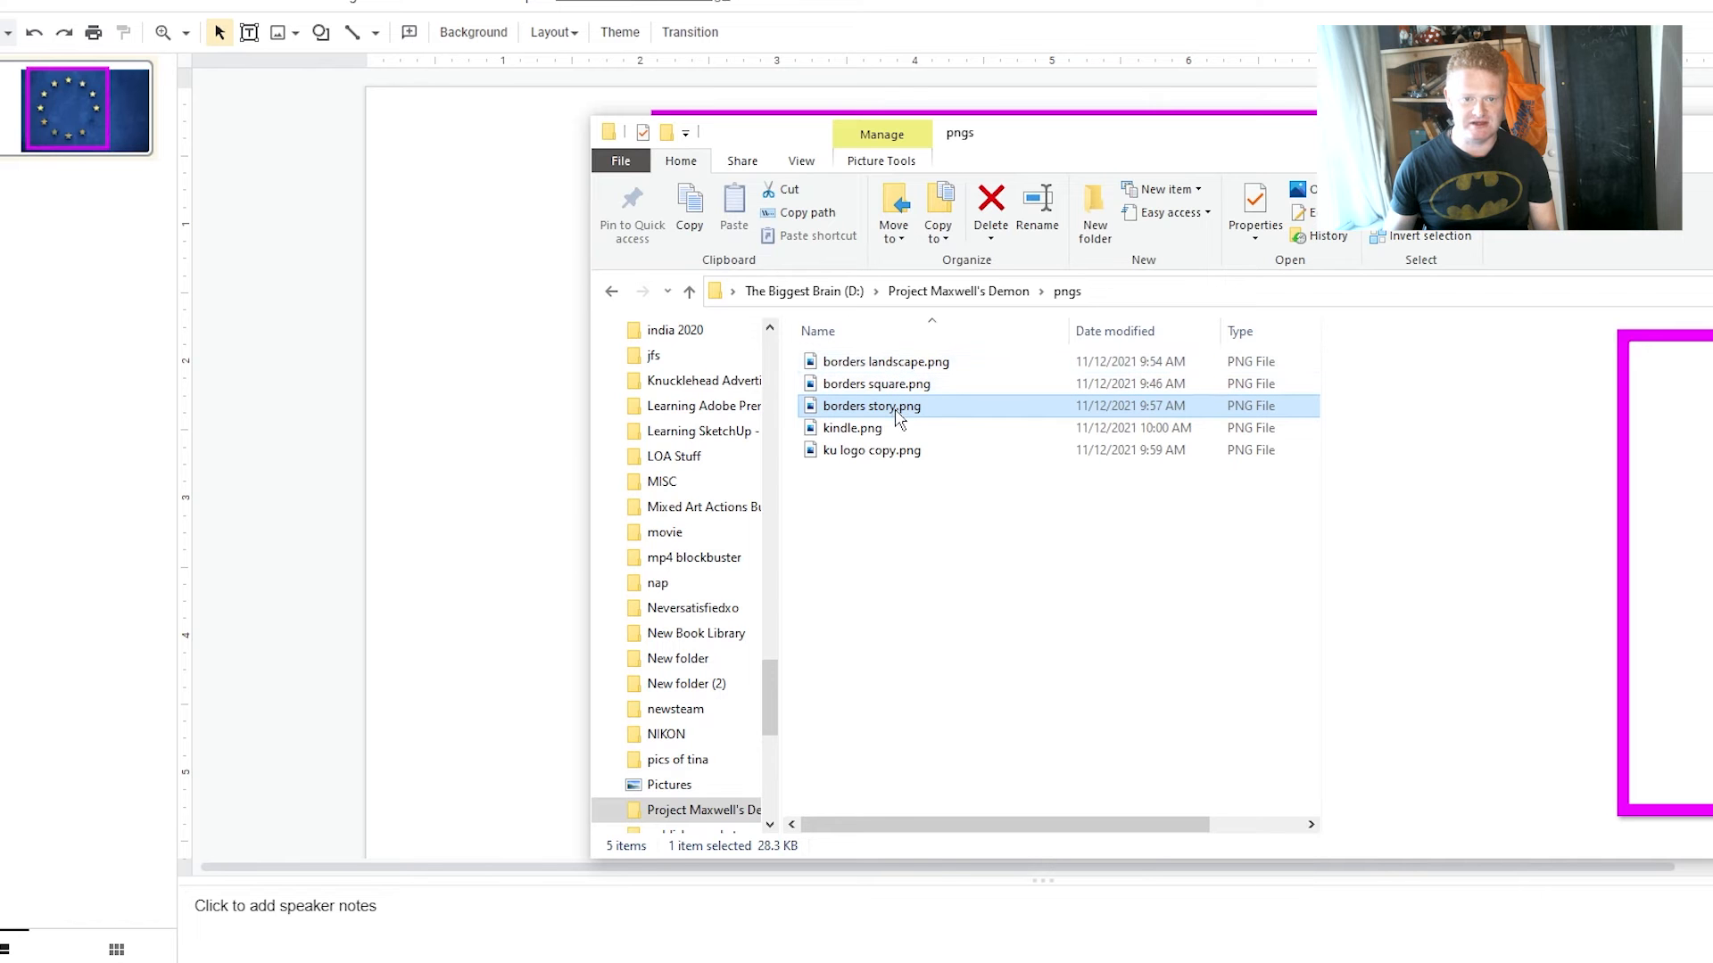
pyautogui.click(873, 429)
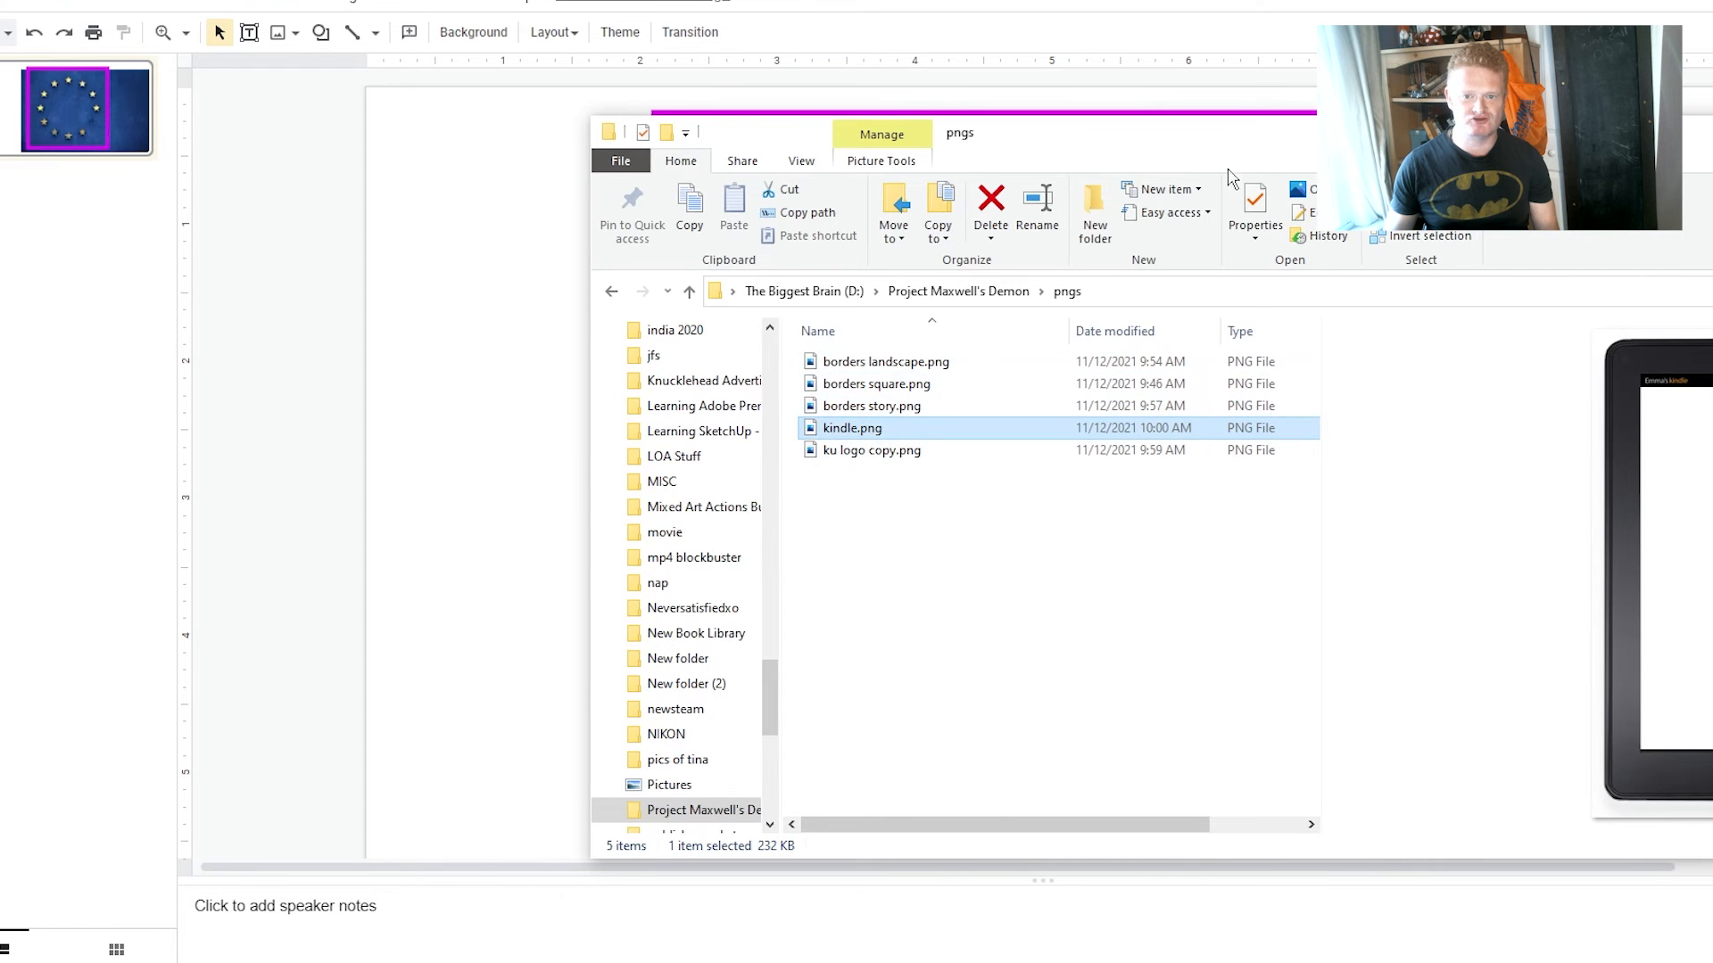
pyautogui.moveTo(1239, 140); pyautogui.dragTo(1075, 176)
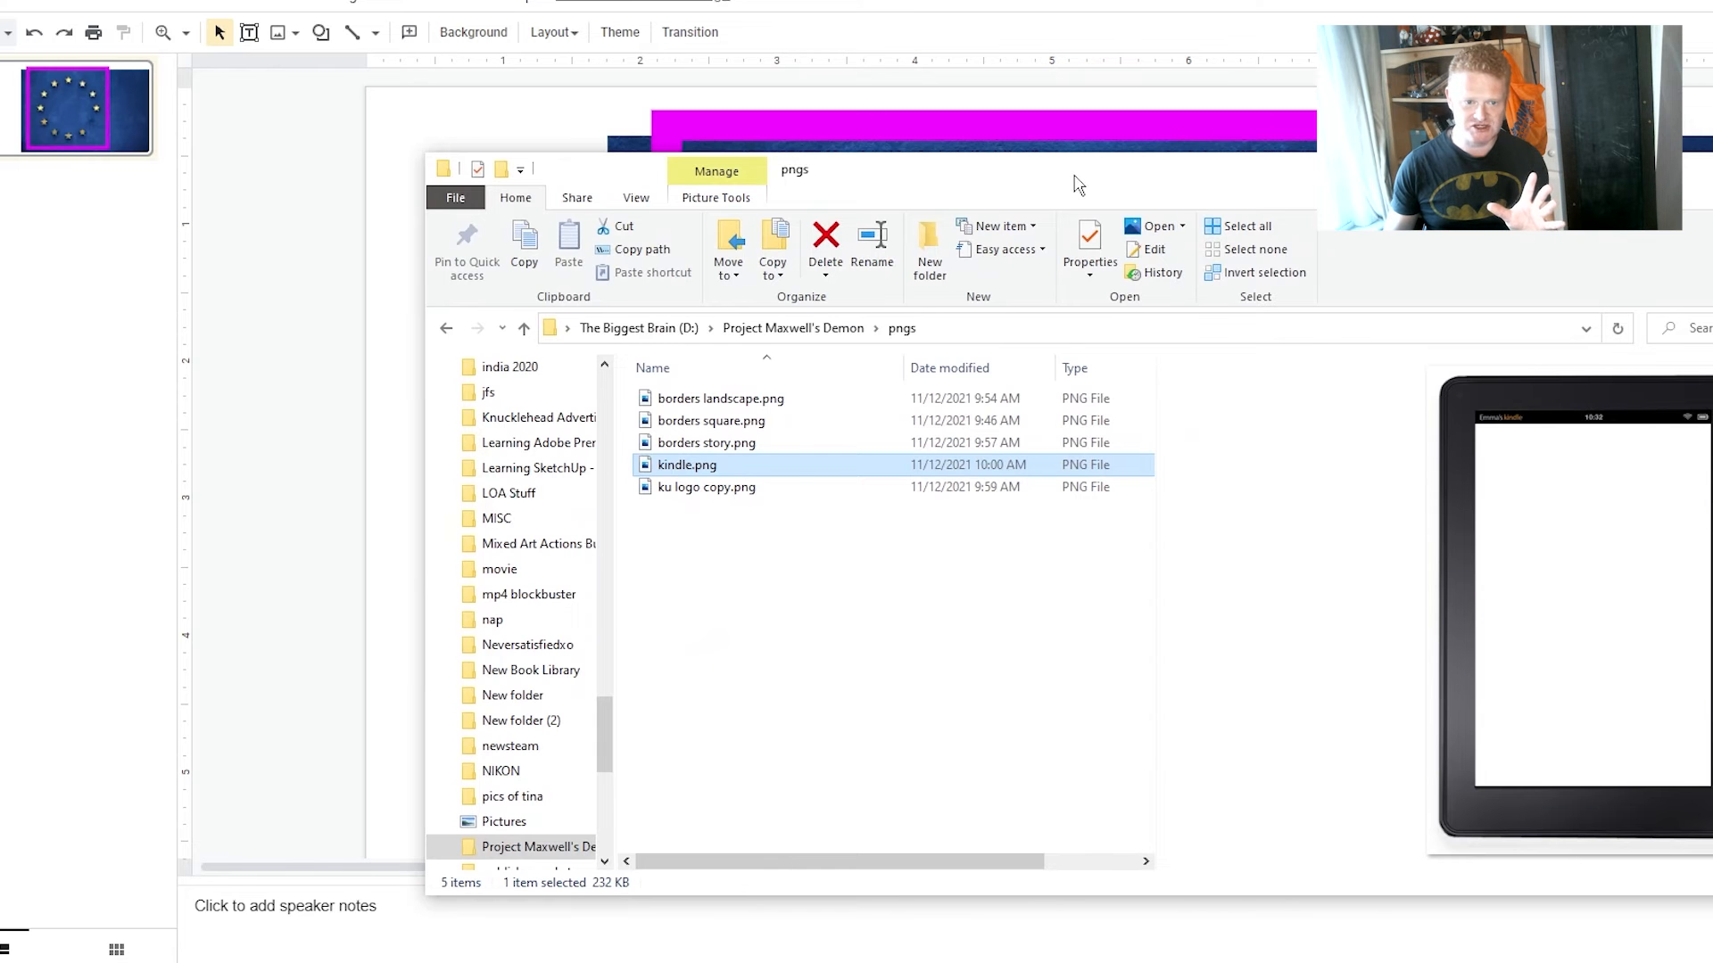
pyautogui.moveTo(1078, 185); pyautogui.dragTo(1698, 154)
pyautogui.moveTo(1345, 439); pyautogui.dragTo(901, 428)
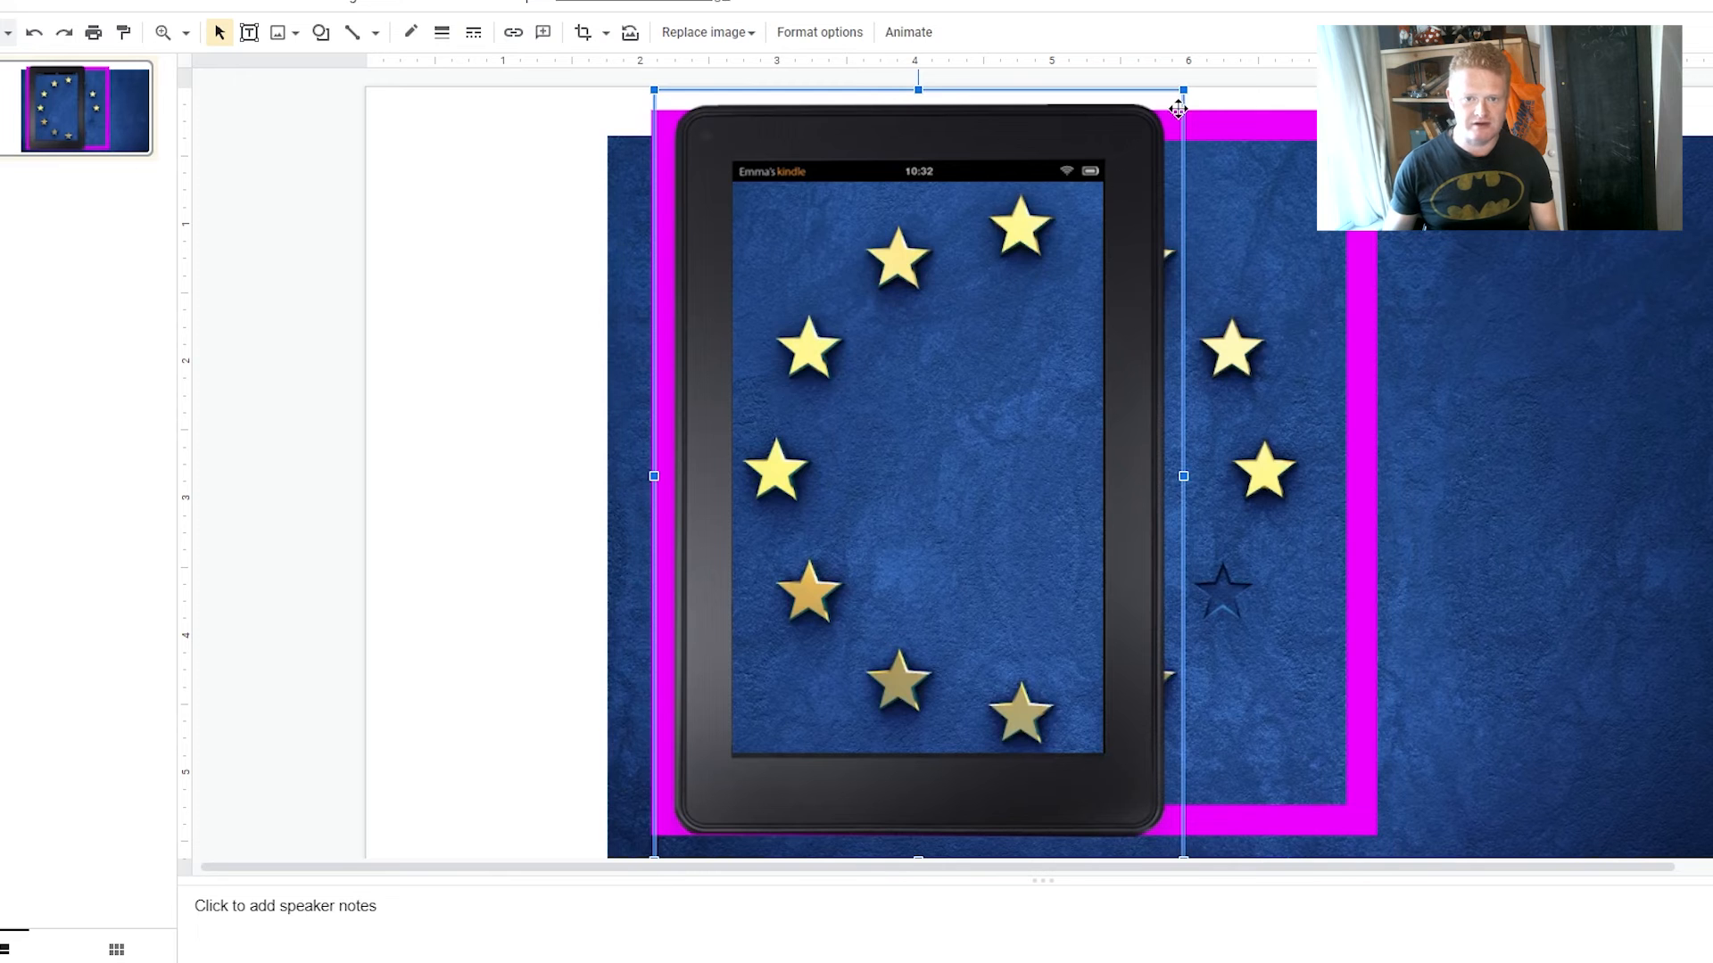
pyautogui.moveTo(1183, 89); pyautogui.dragTo(1195, 200)
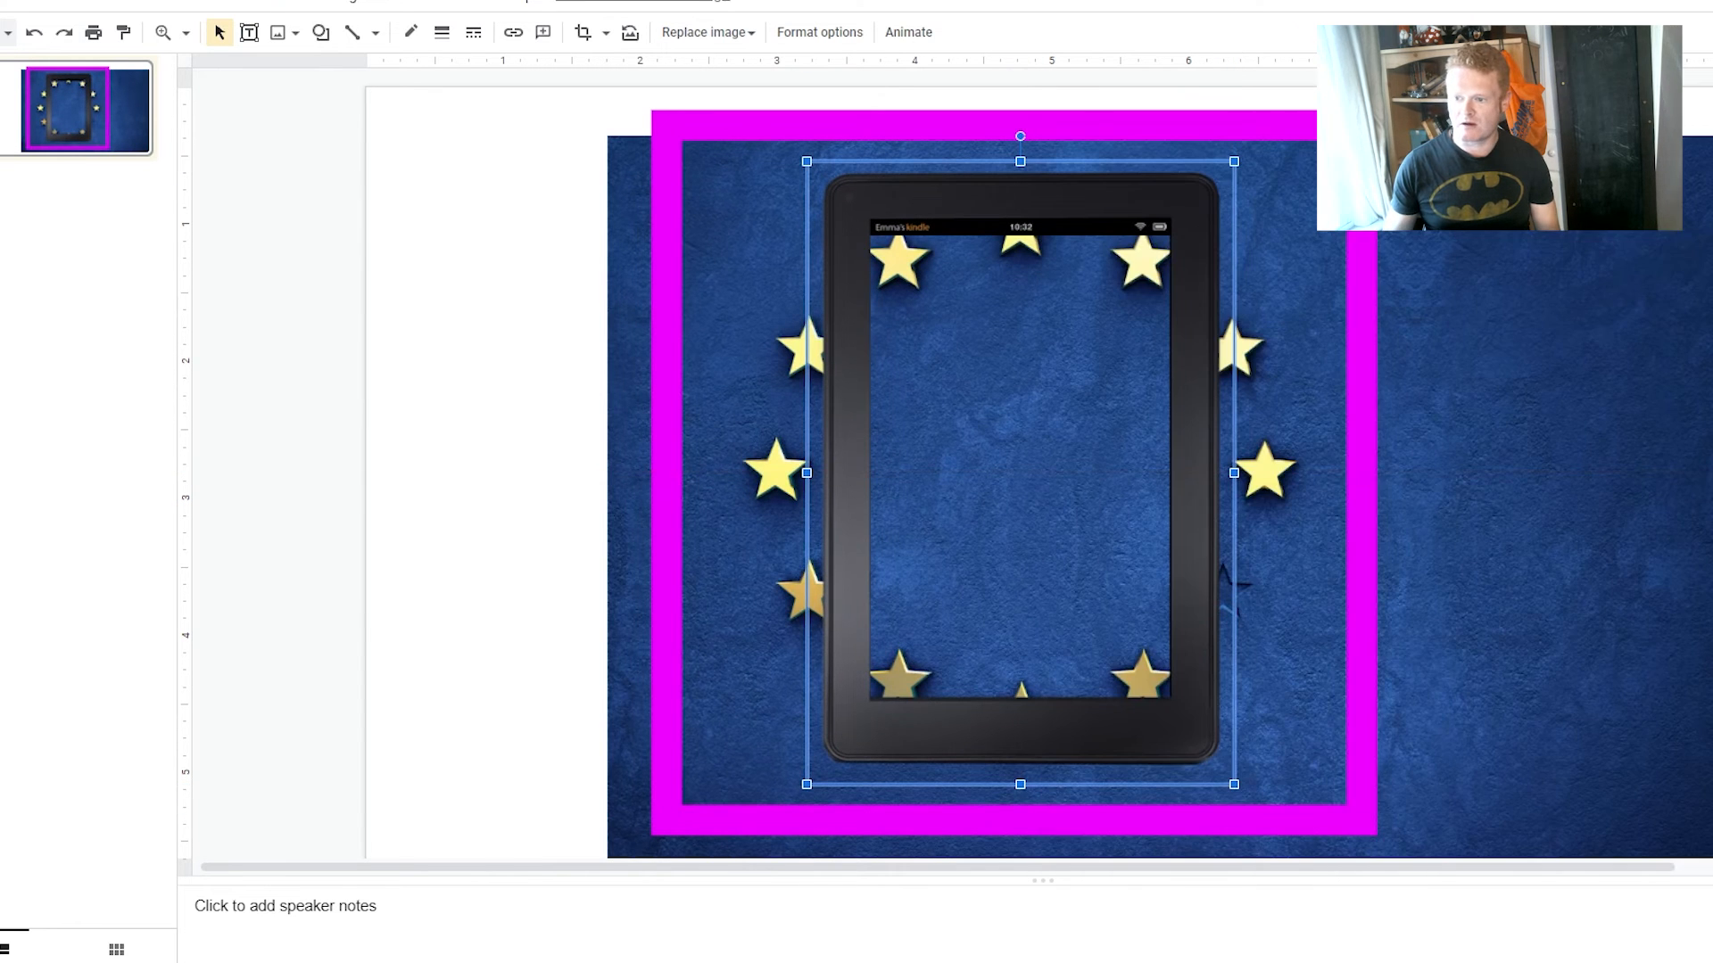
# Step: Insert the cover image eu only live once.JPG from the junk folder onto the slide
pyautogui.hotkey('alt', 'Tab')
pyautogui.click(920, 398)
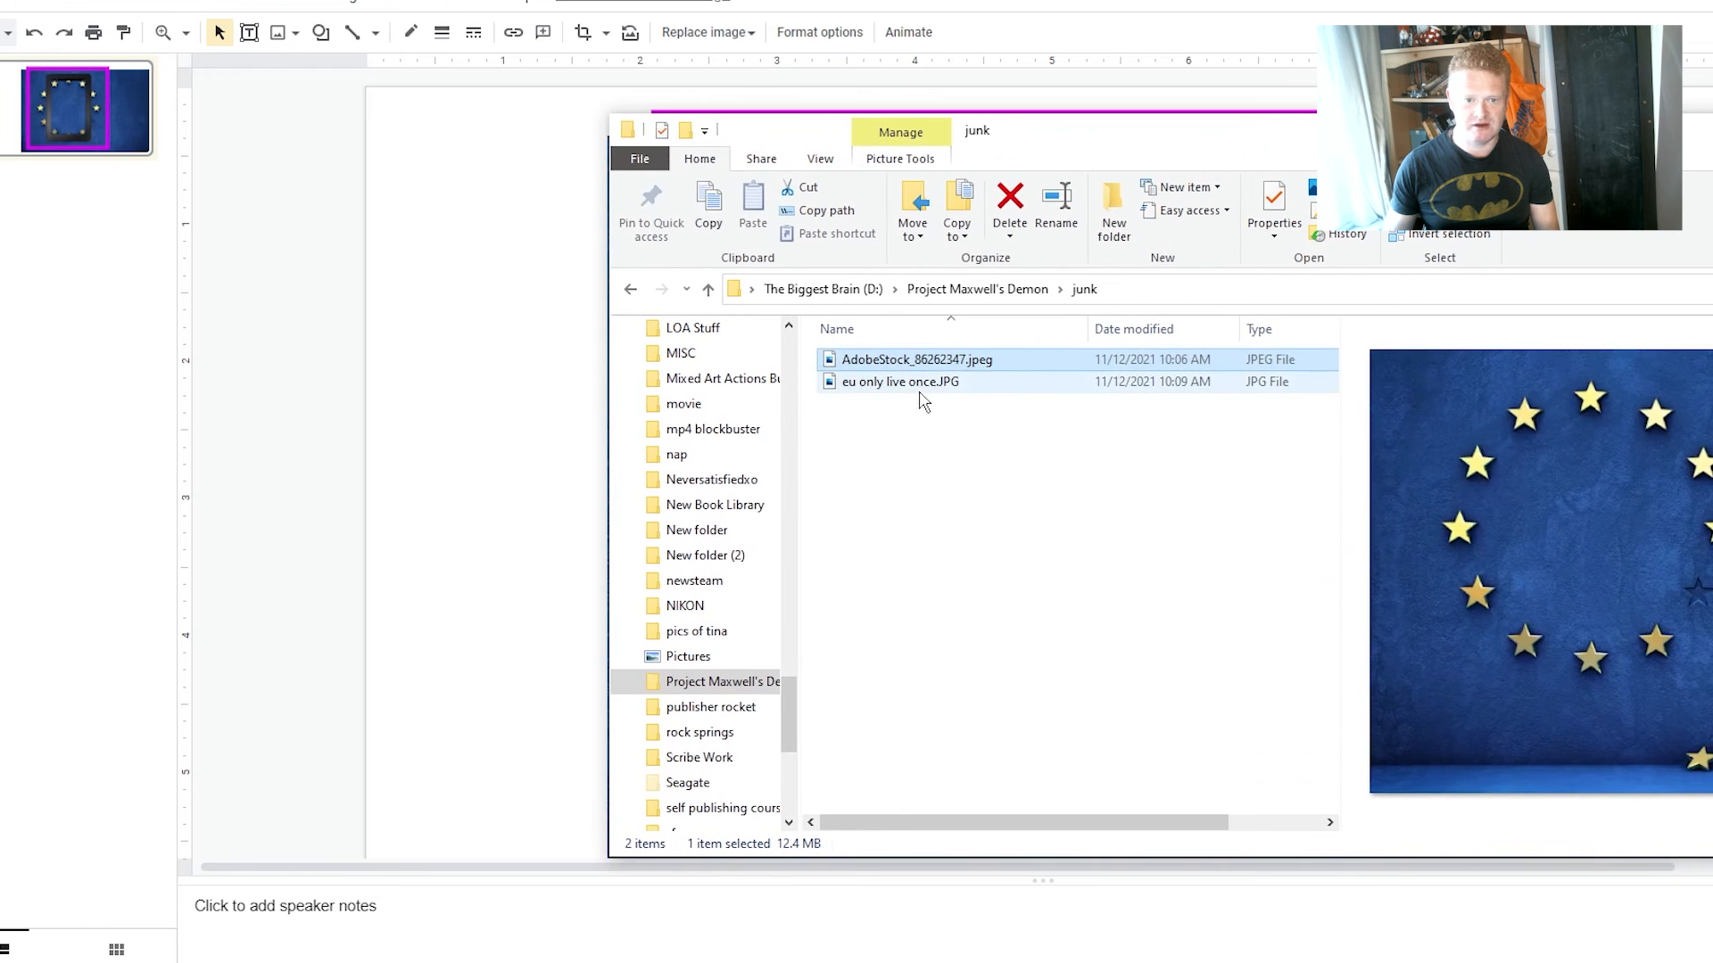
pyautogui.click(916, 359)
pyautogui.click(916, 383)
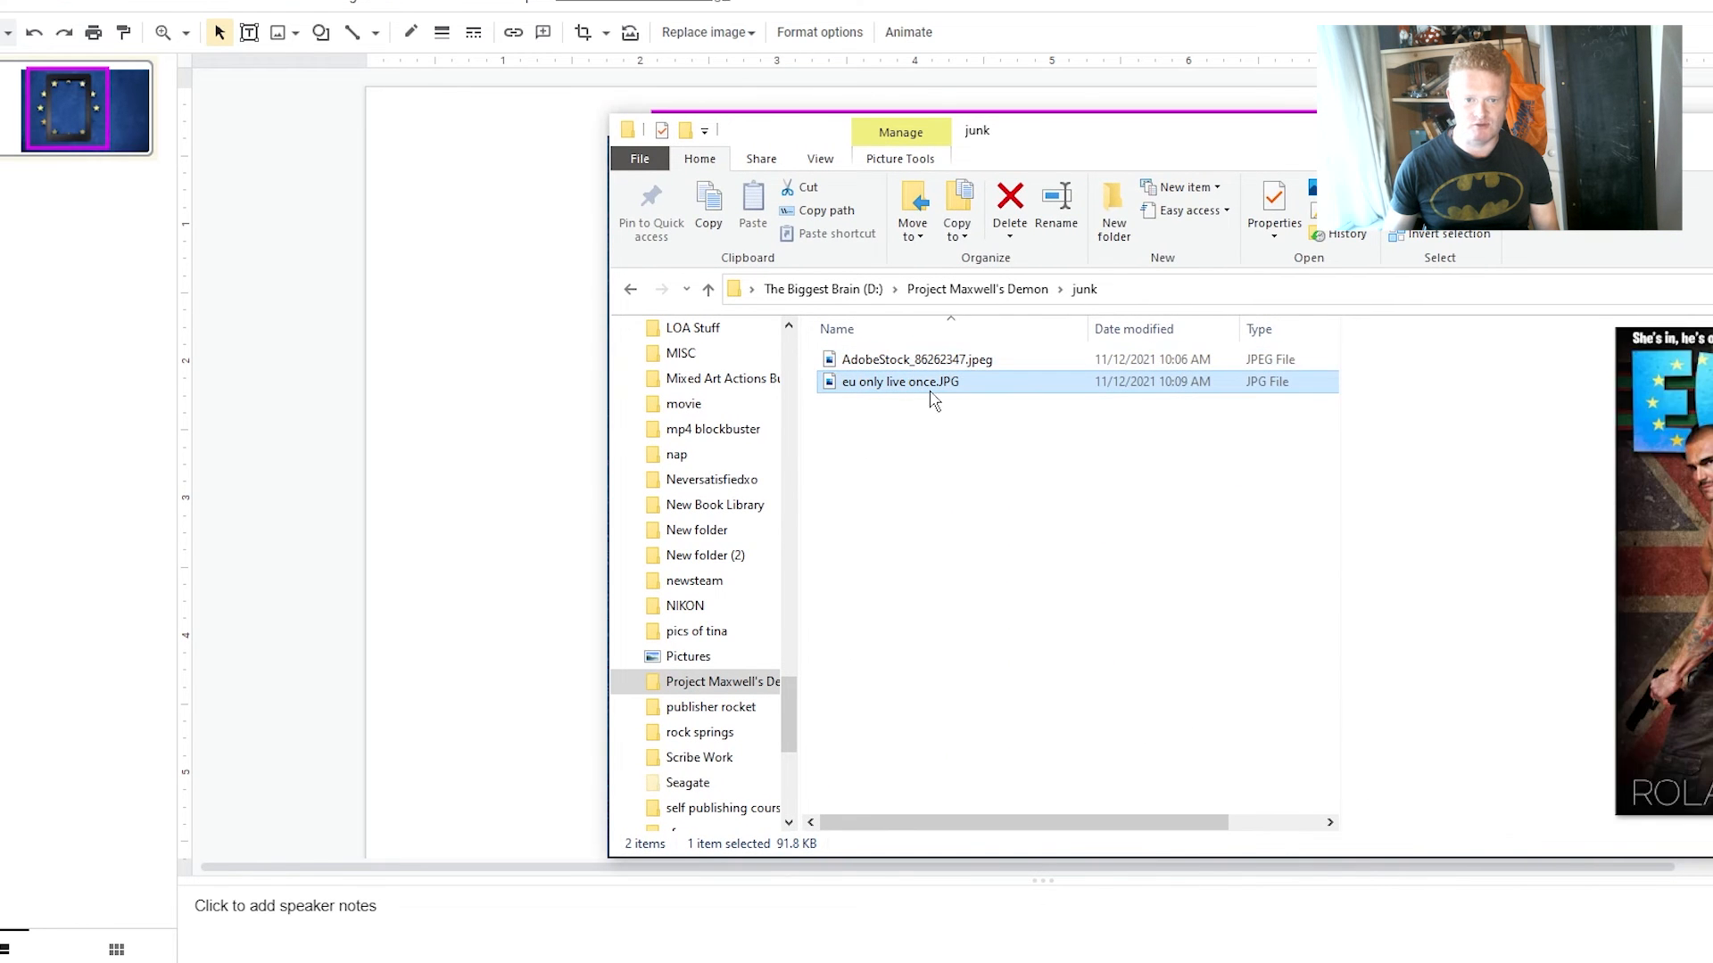
pyautogui.moveTo(1111, 131); pyautogui.dragTo(1427, 125)
pyautogui.moveTo(1247, 375); pyautogui.dragTo(847, 401)
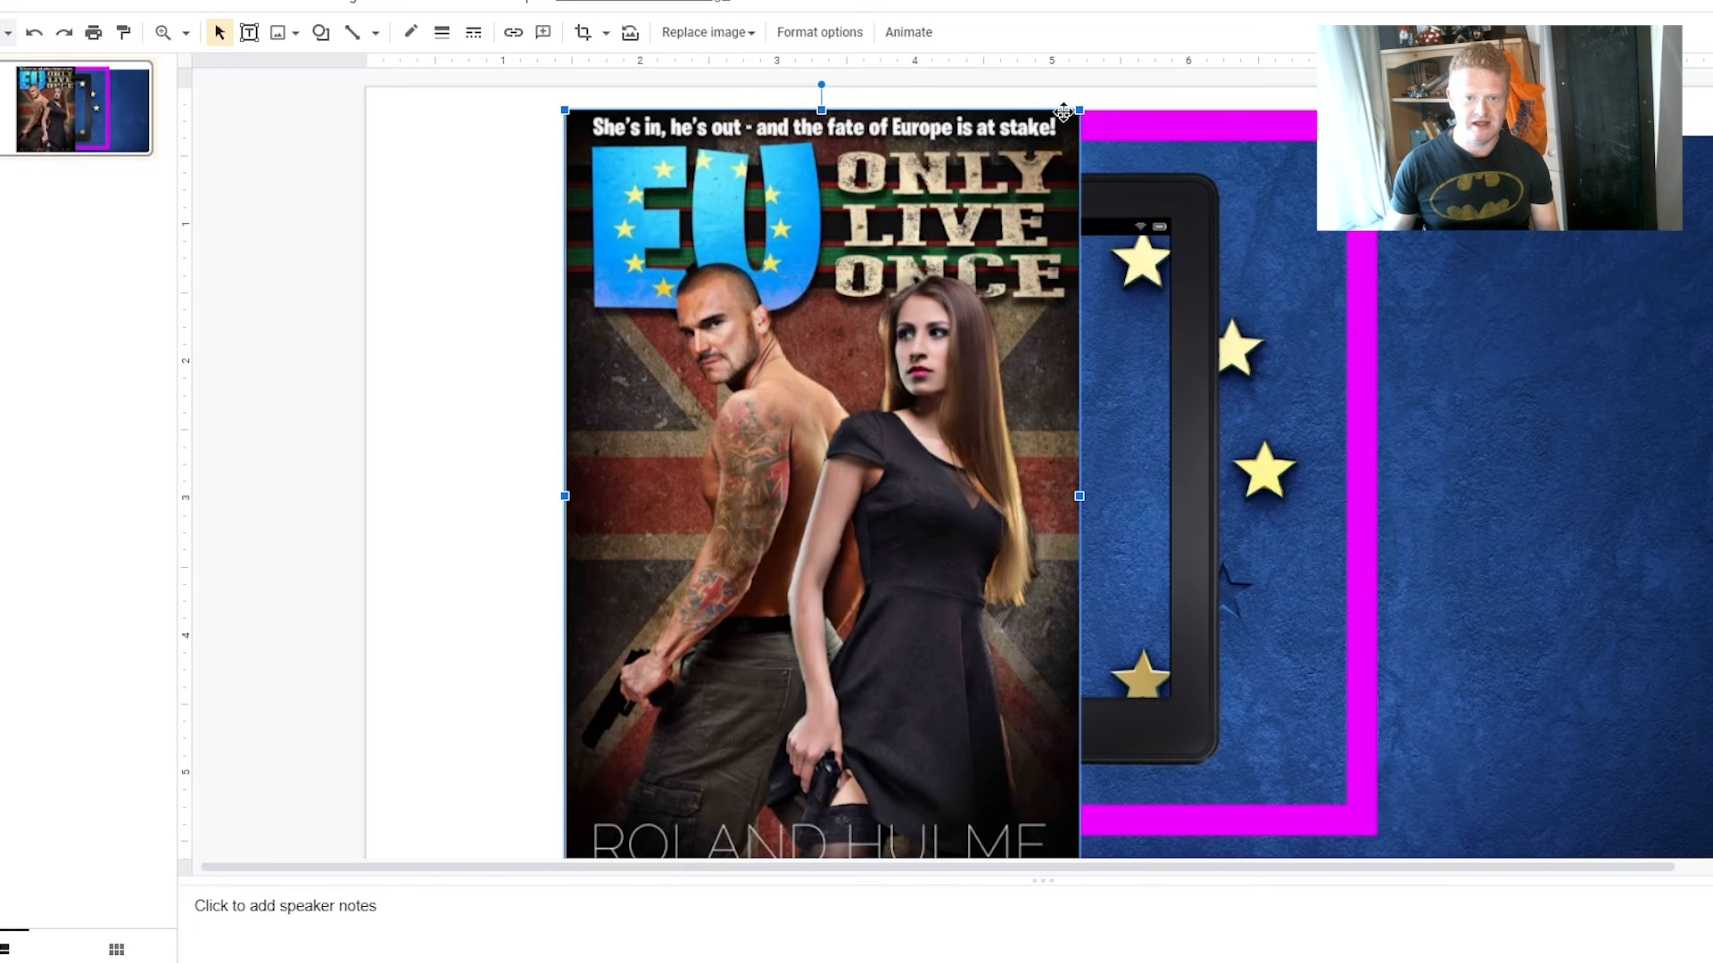
# Step: Scale the book cover down proportionally and place it over the Kindle's screen
pyautogui.moveTo(1071, 114); pyautogui.dragTo(971, 271)
pyautogui.moveTo(797, 308); pyautogui.dragTo(993, 275)
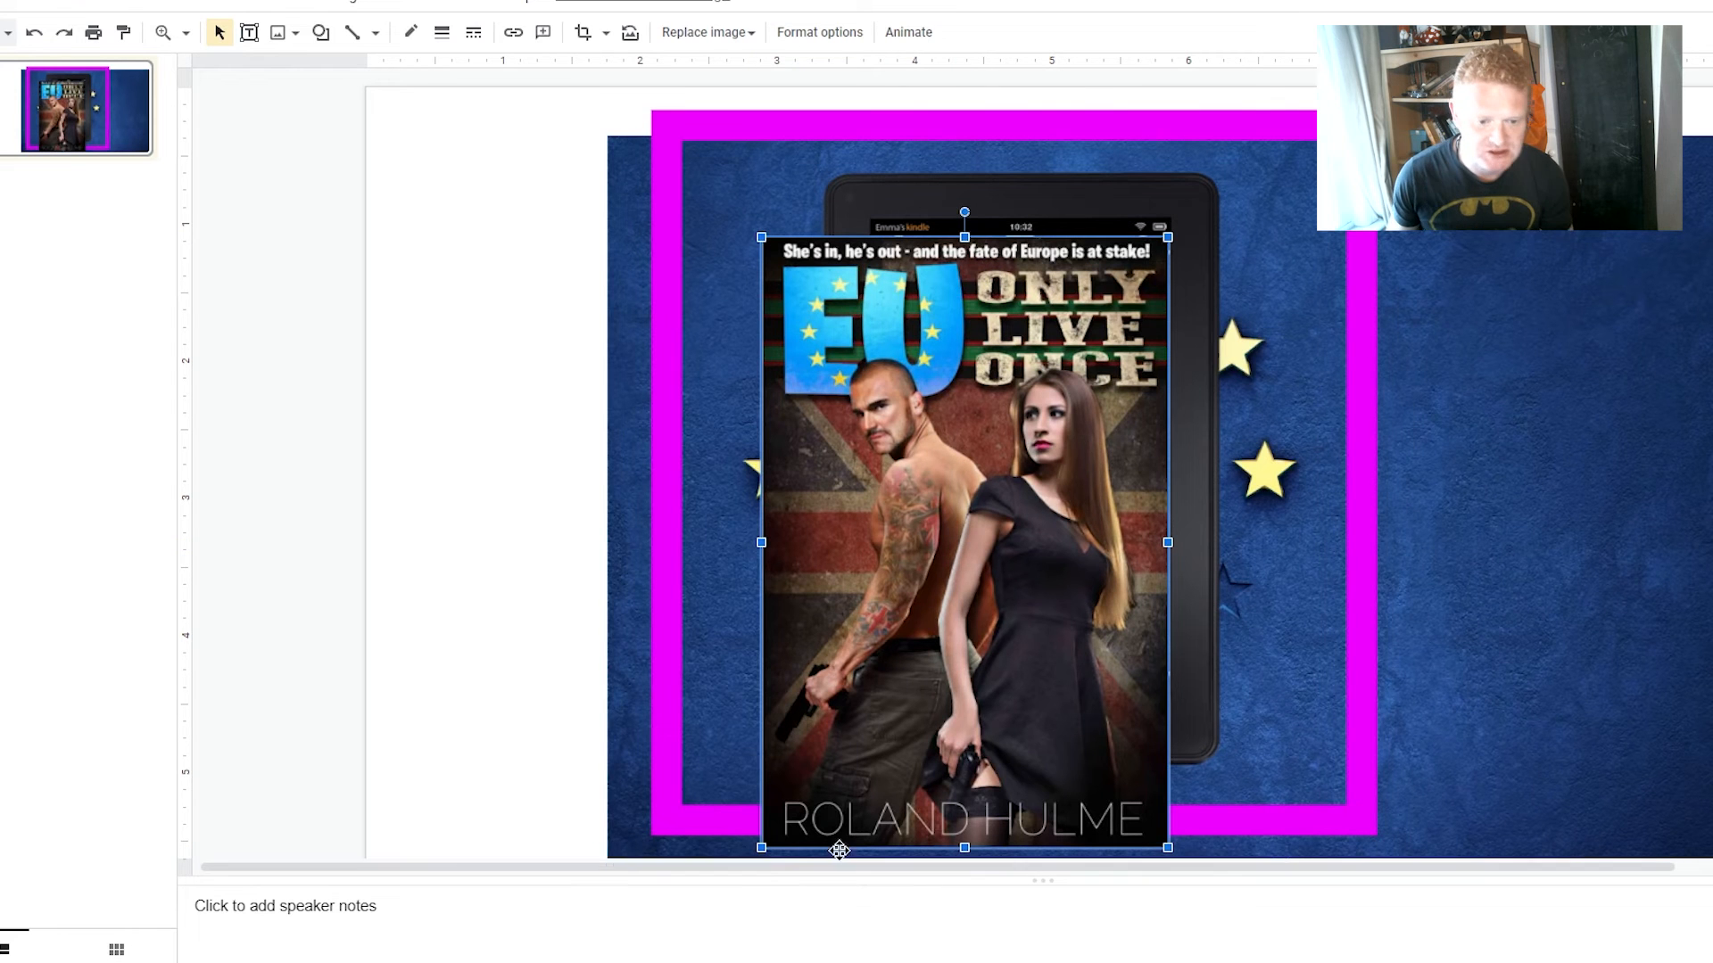
pyautogui.moveTo(761, 847); pyautogui.dragTo(862, 724)
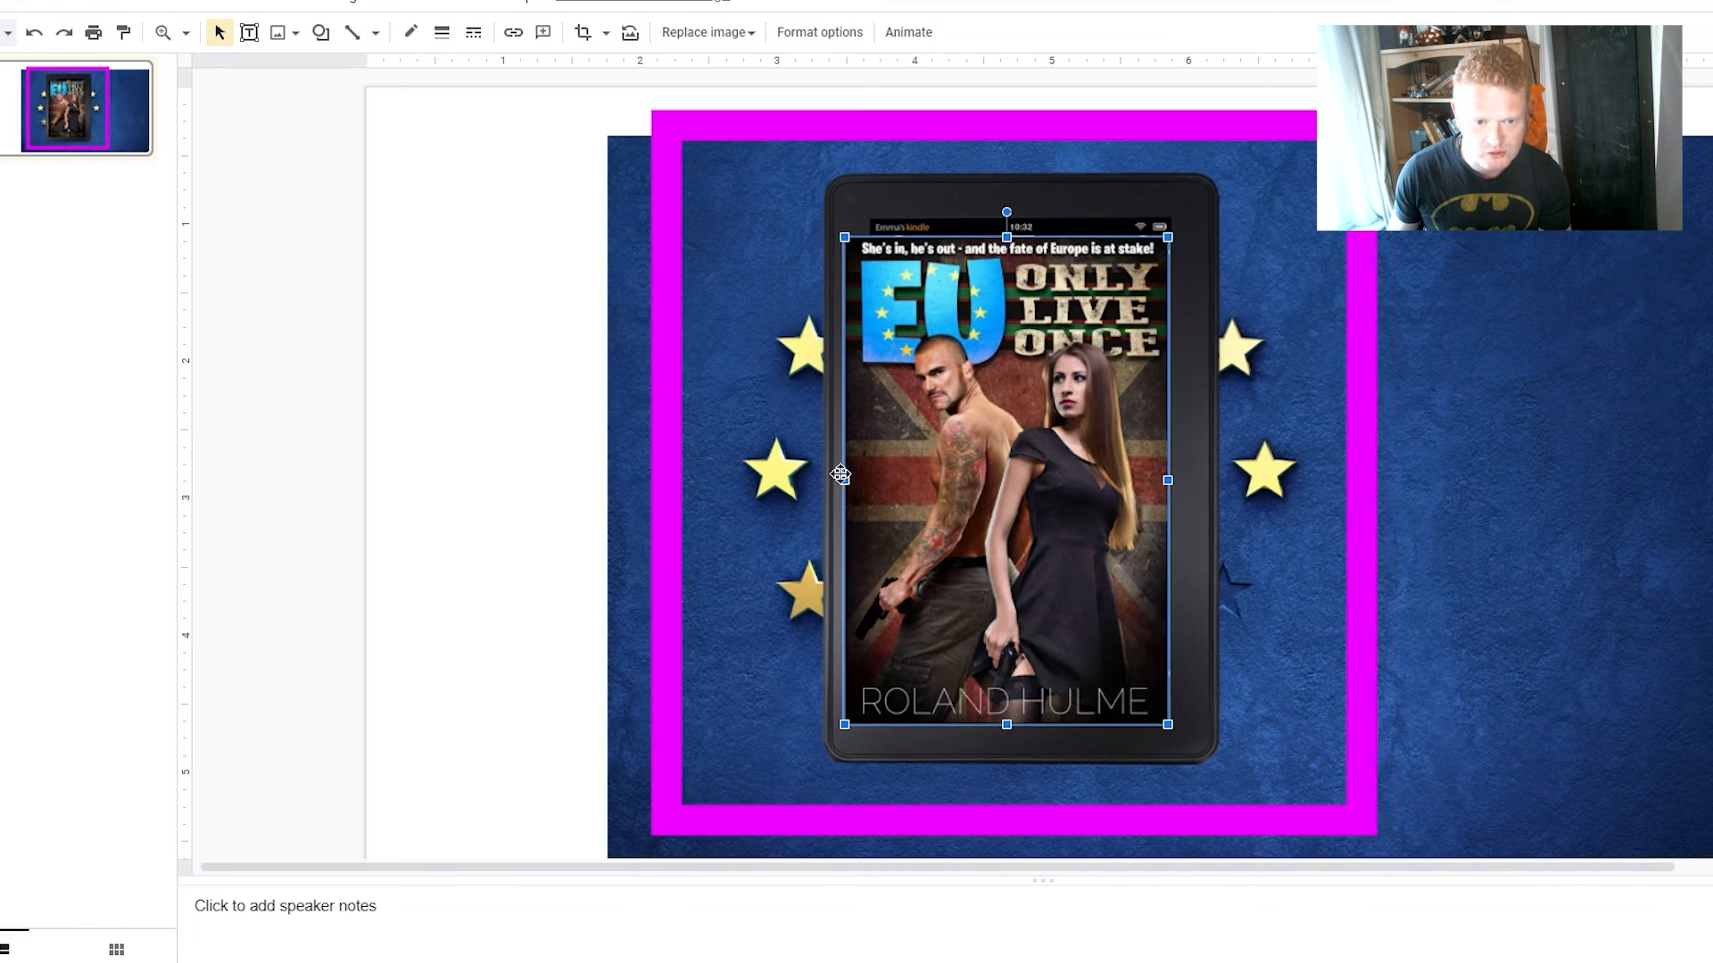
pyautogui.moveTo(844, 480); pyautogui.dragTo(867, 479)
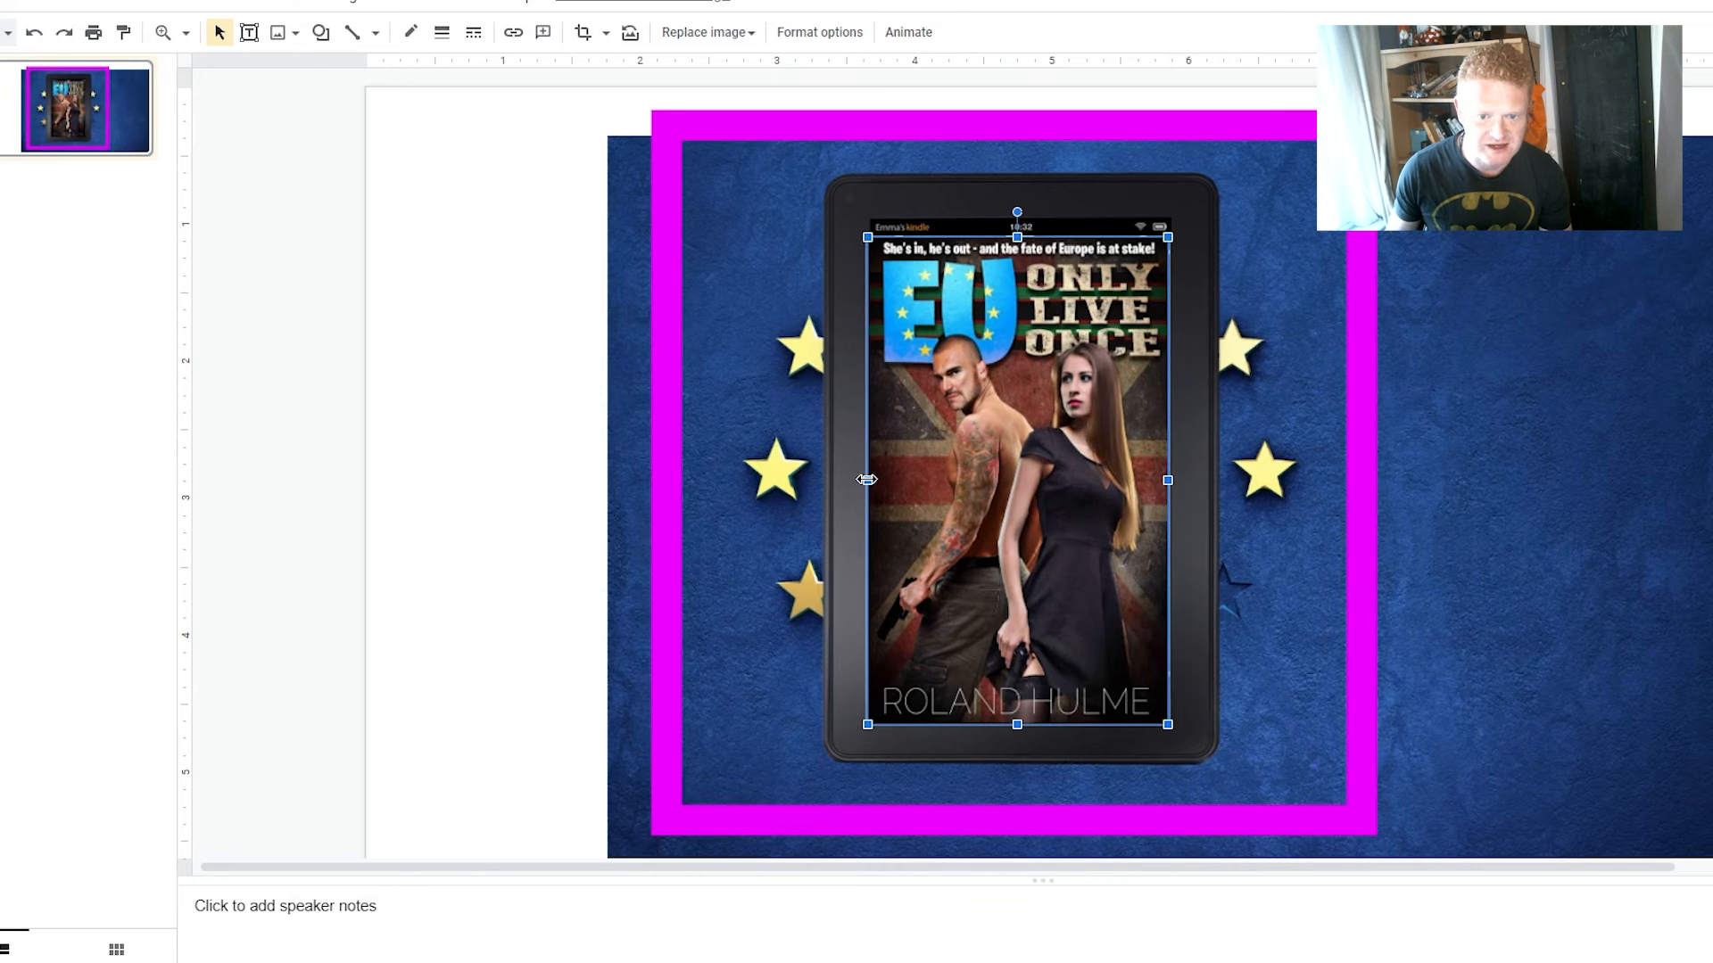
pyautogui.click(1204, 578)
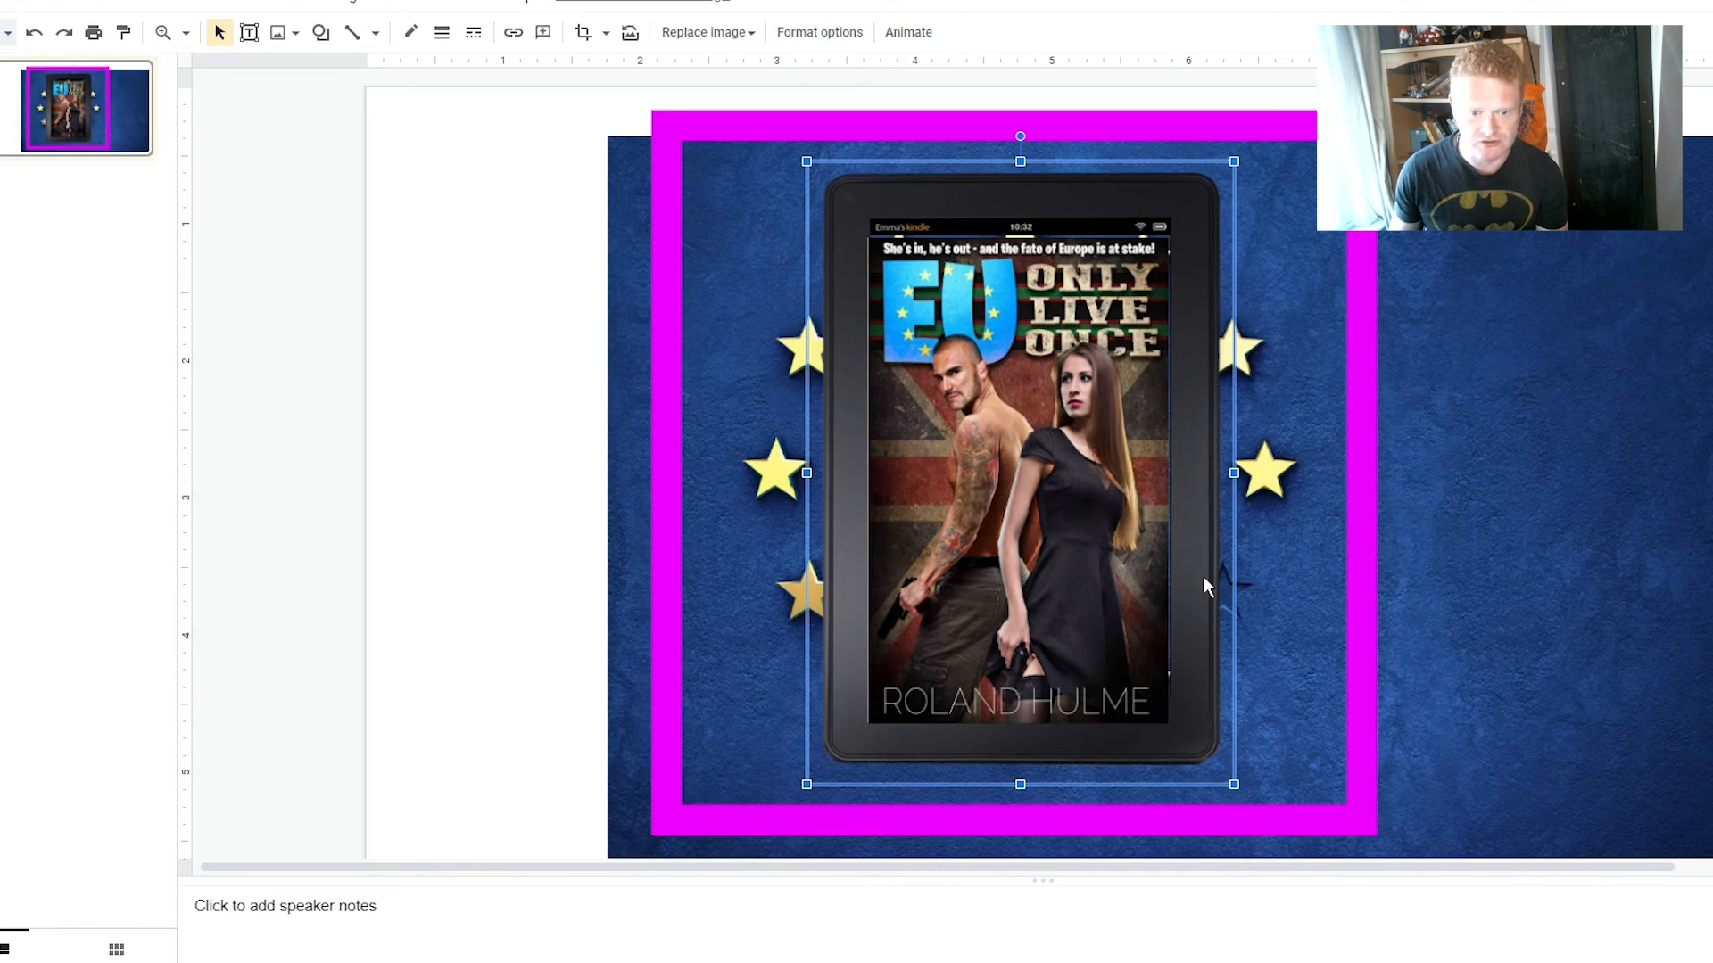
pyautogui.hotkey('ctrl', 'z')
pyautogui.hotkey('ctrl', 'z')
pyautogui.click(1204, 577)
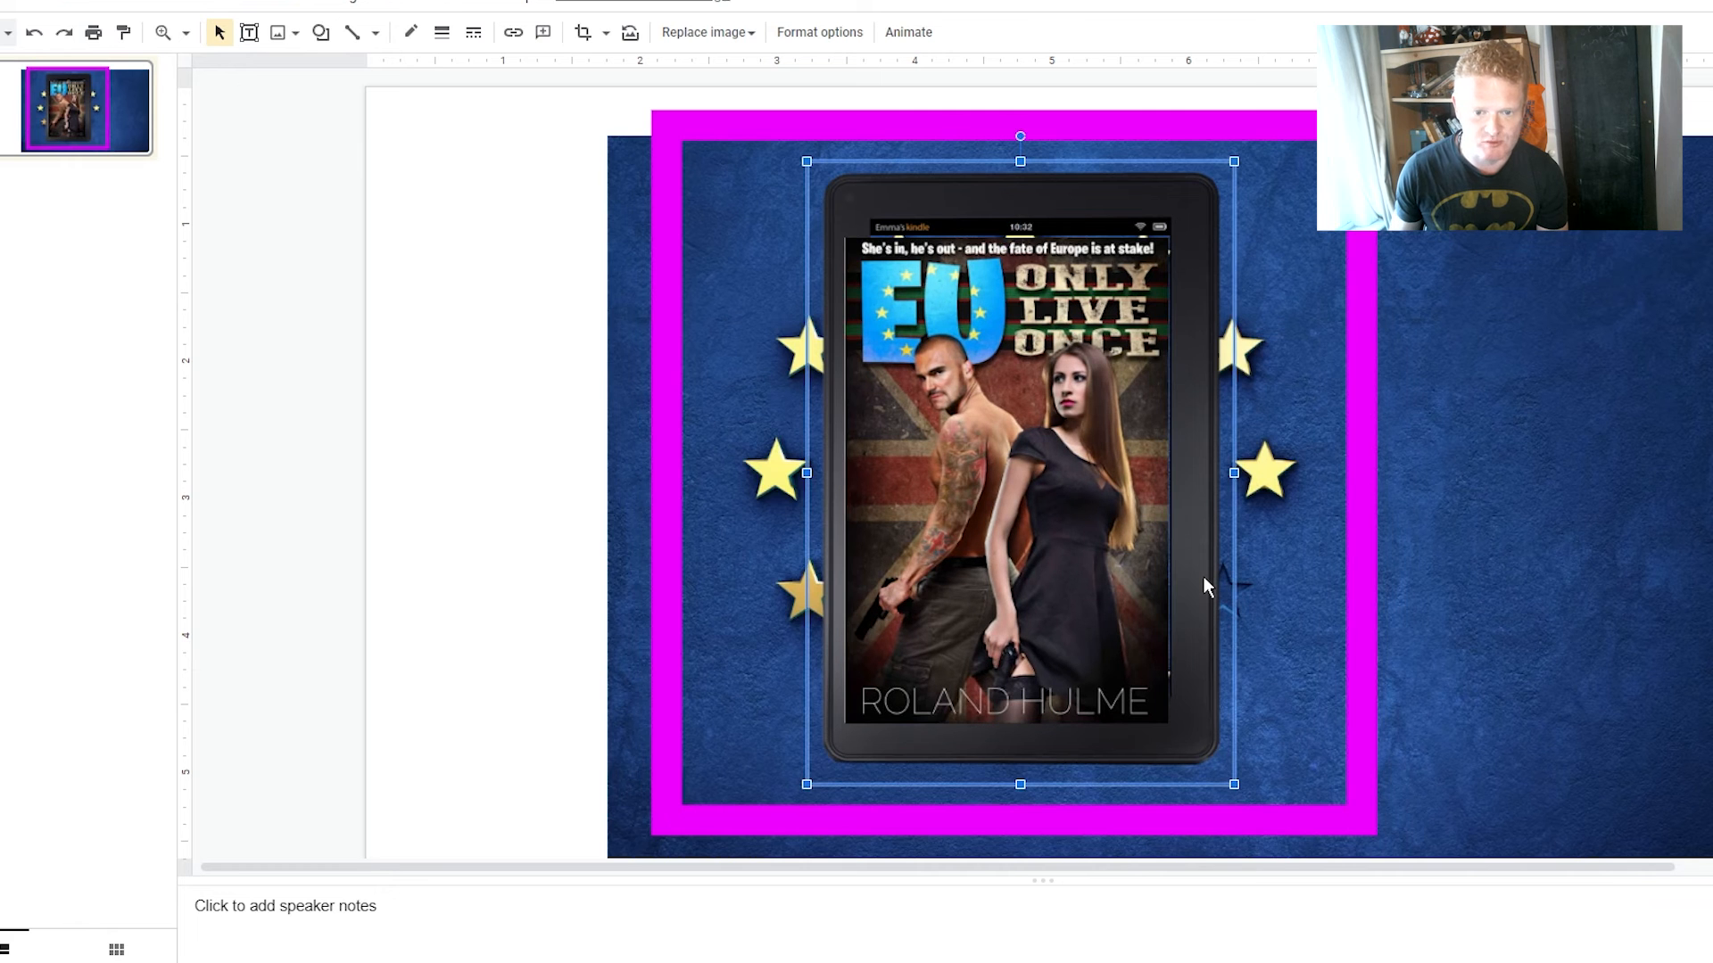
pyautogui.hotkey('ctrl', 'z')
pyautogui.hotkey('ctrl', 'z')
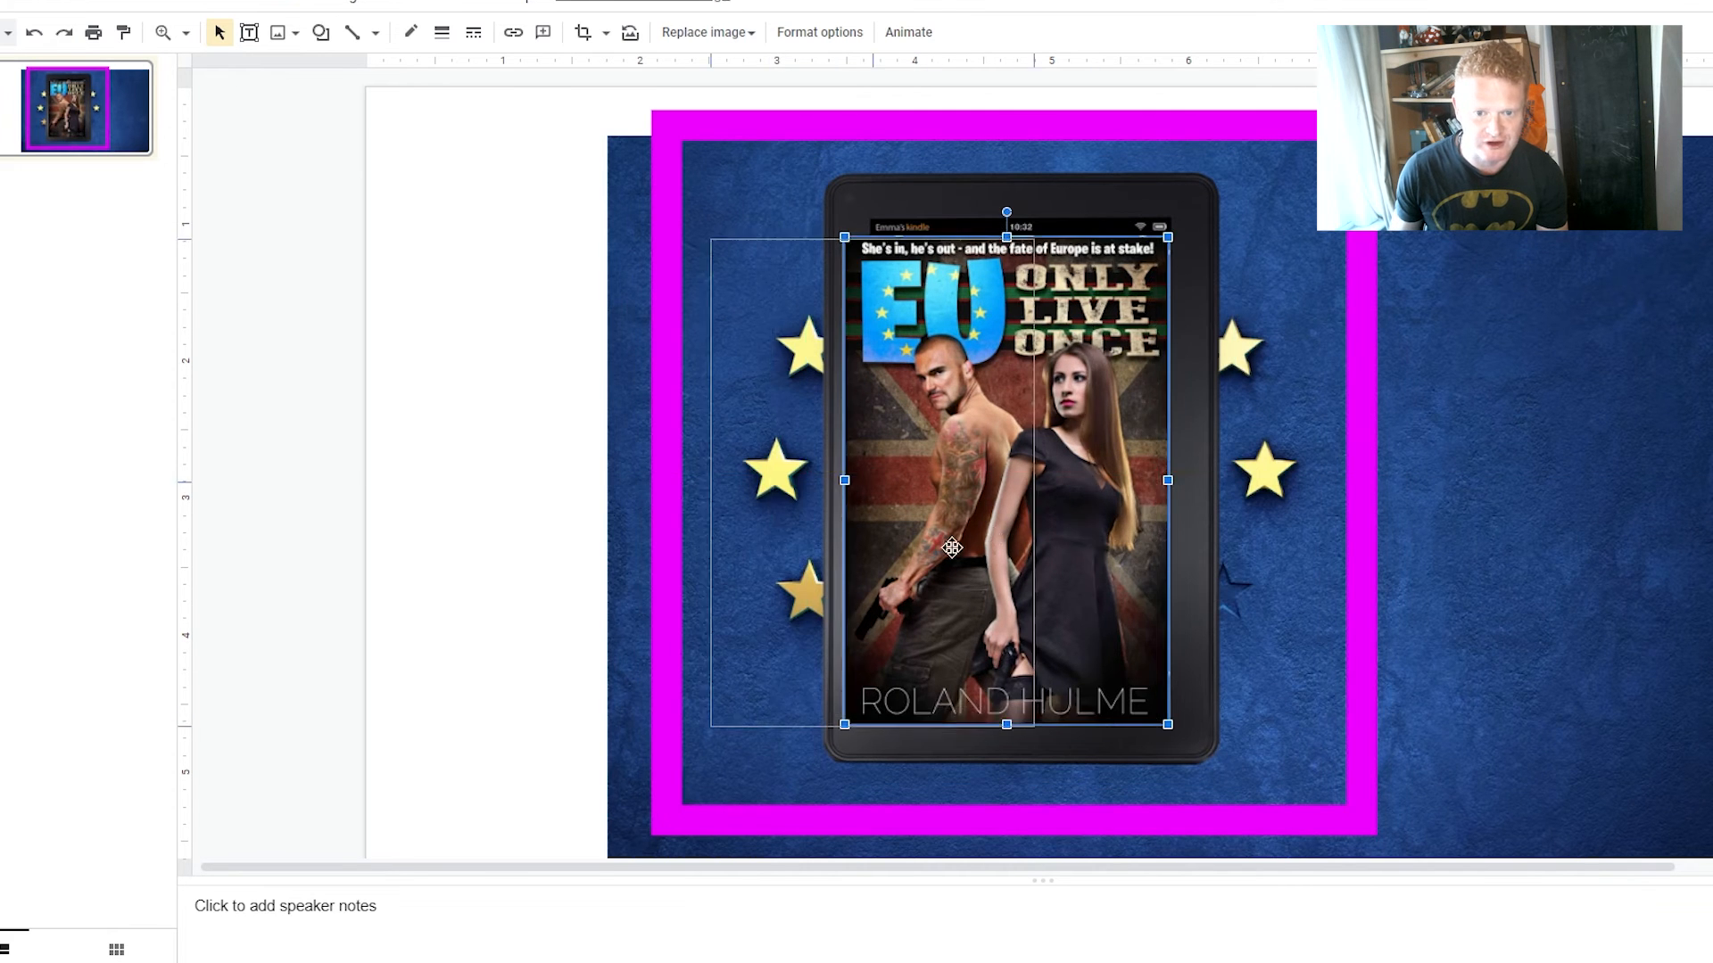
# Step: Separate the cover from the Kindle and bring the Kindle image forward, in front of the cover
pyautogui.click(1210, 555)
pyautogui.moveTo(1206, 530); pyautogui.dragTo(1254, 532)
pyautogui.rightClick(1254, 532)
pyautogui.moveTo(1369, 513)
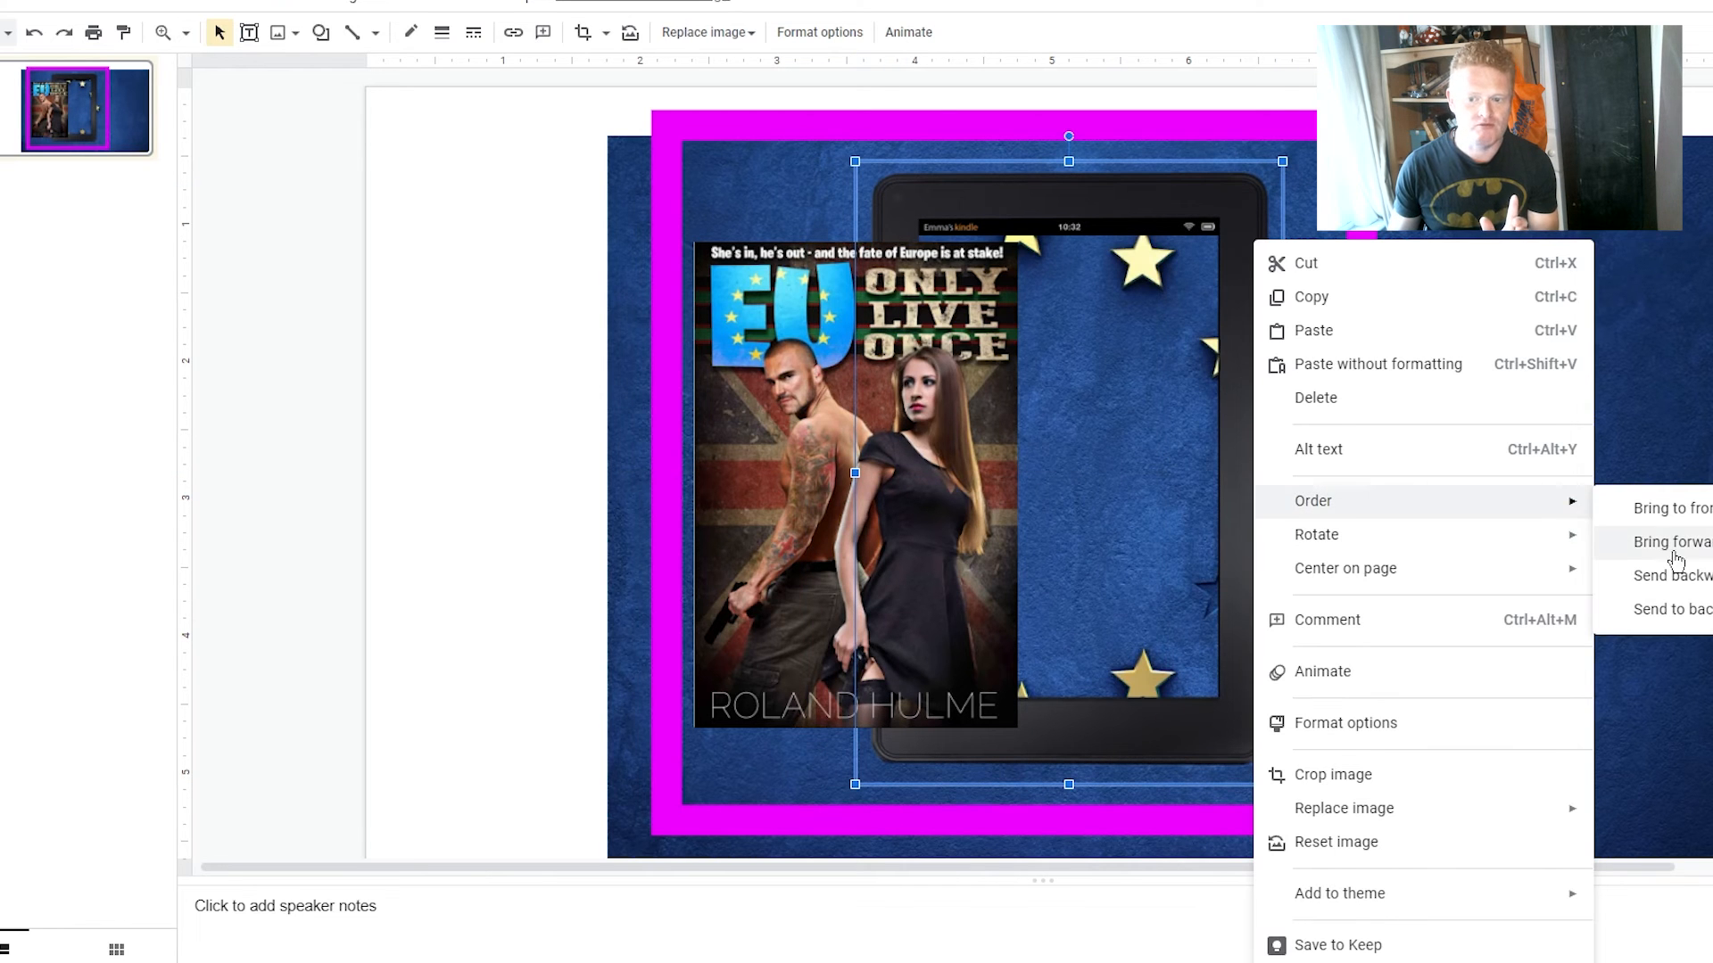
pyautogui.click(1646, 544)
# Step: Move the Kindle back toward the middle of the square and place the cover behind its screen opening
pyautogui.moveTo(1232, 486); pyautogui.dragTo(1192, 500)
pyautogui.click(761, 505)
pyautogui.moveTo(760, 505); pyautogui.dragTo(946, 492)
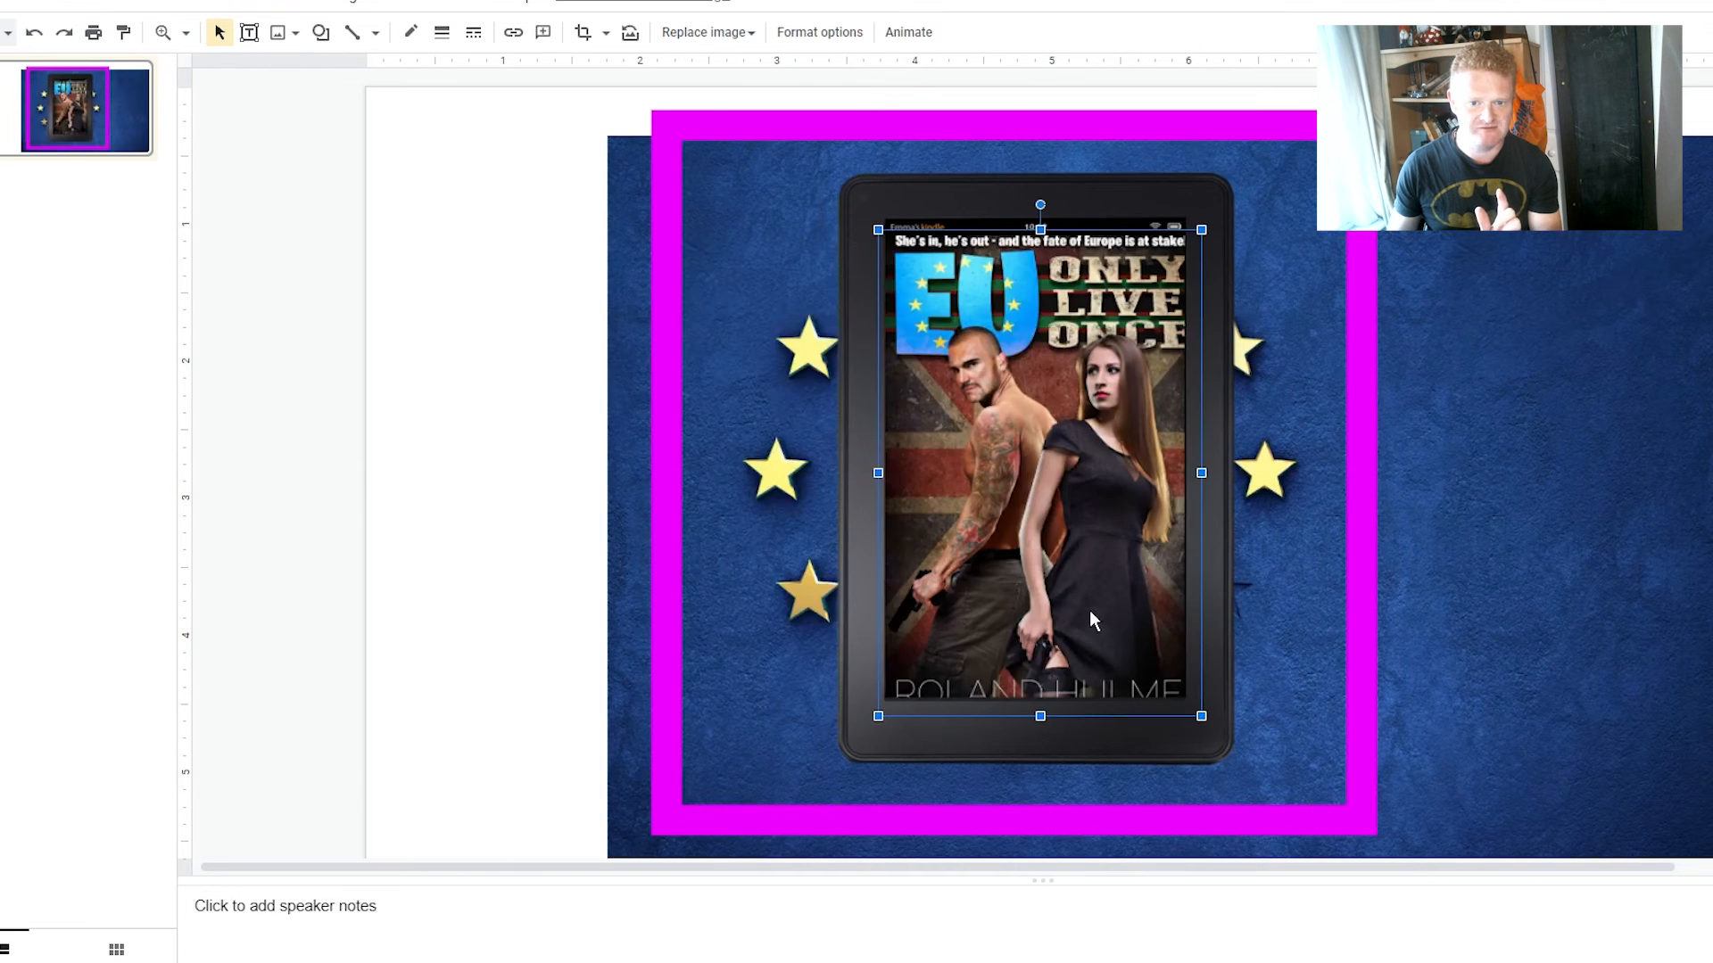
# Step: Shrink the cover slightly and nudge it into position so it fills the Kindle's screen opening
pyautogui.moveTo(1207, 723); pyautogui.dragTo(1183, 704)
pyautogui.press('Down')
pyautogui.press('Right')
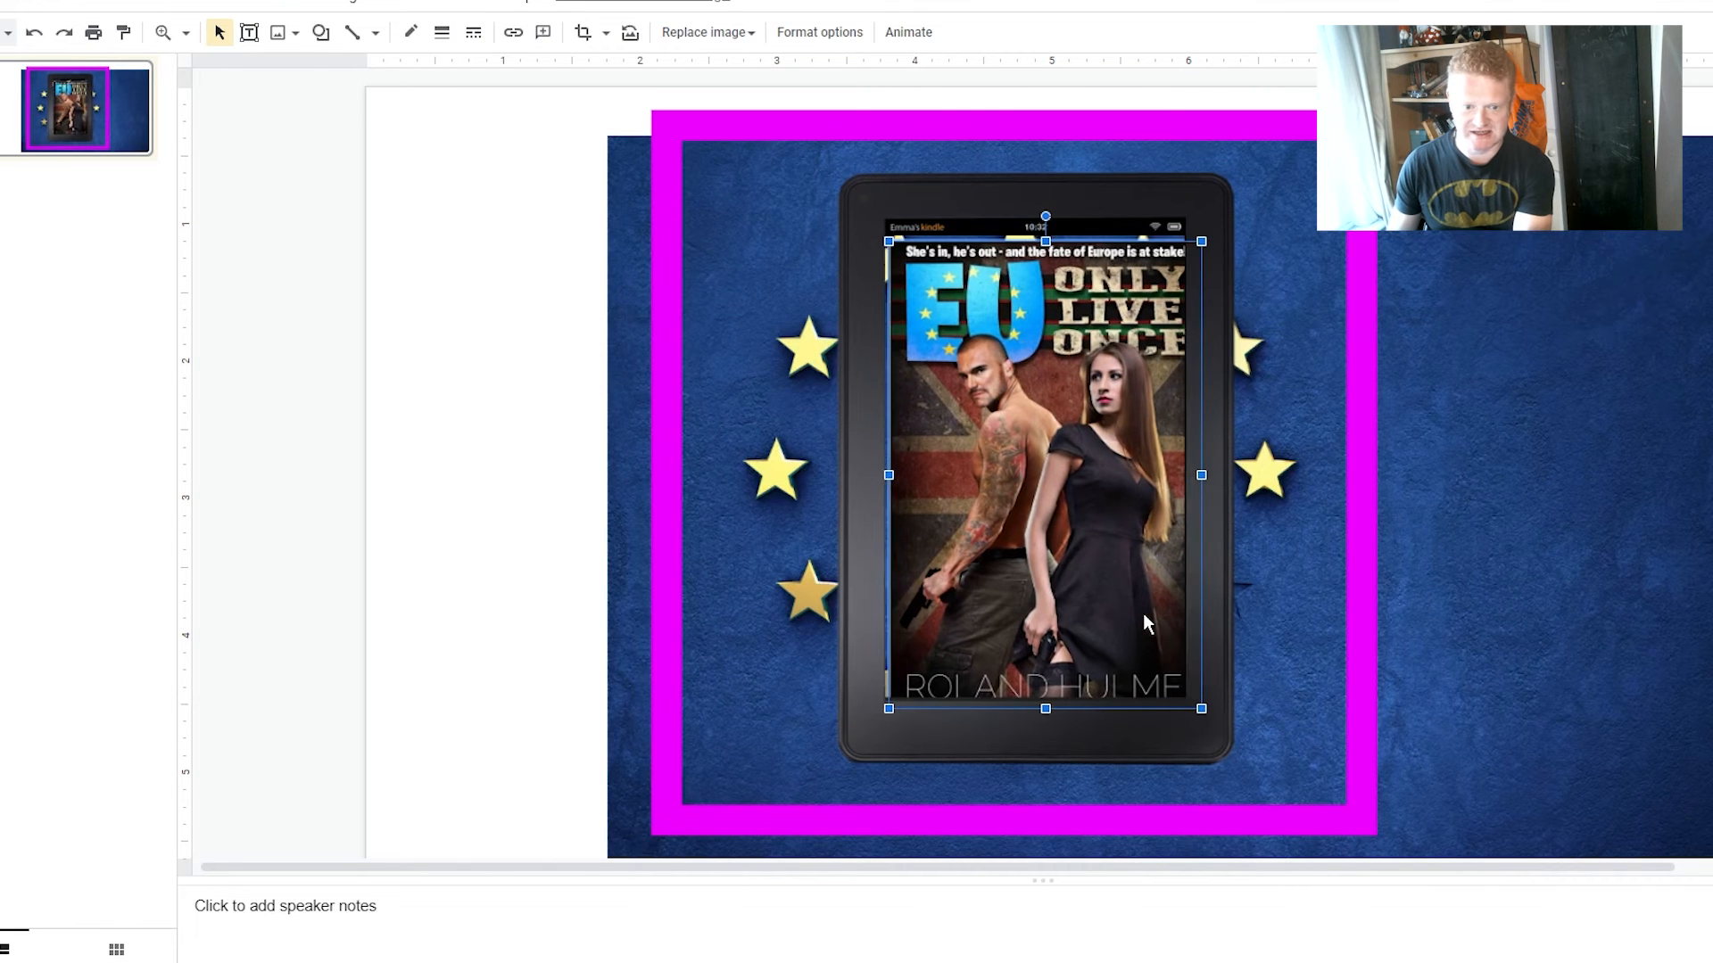
pyautogui.press('Left')
pyautogui.press('Left')
pyautogui.press('Up')
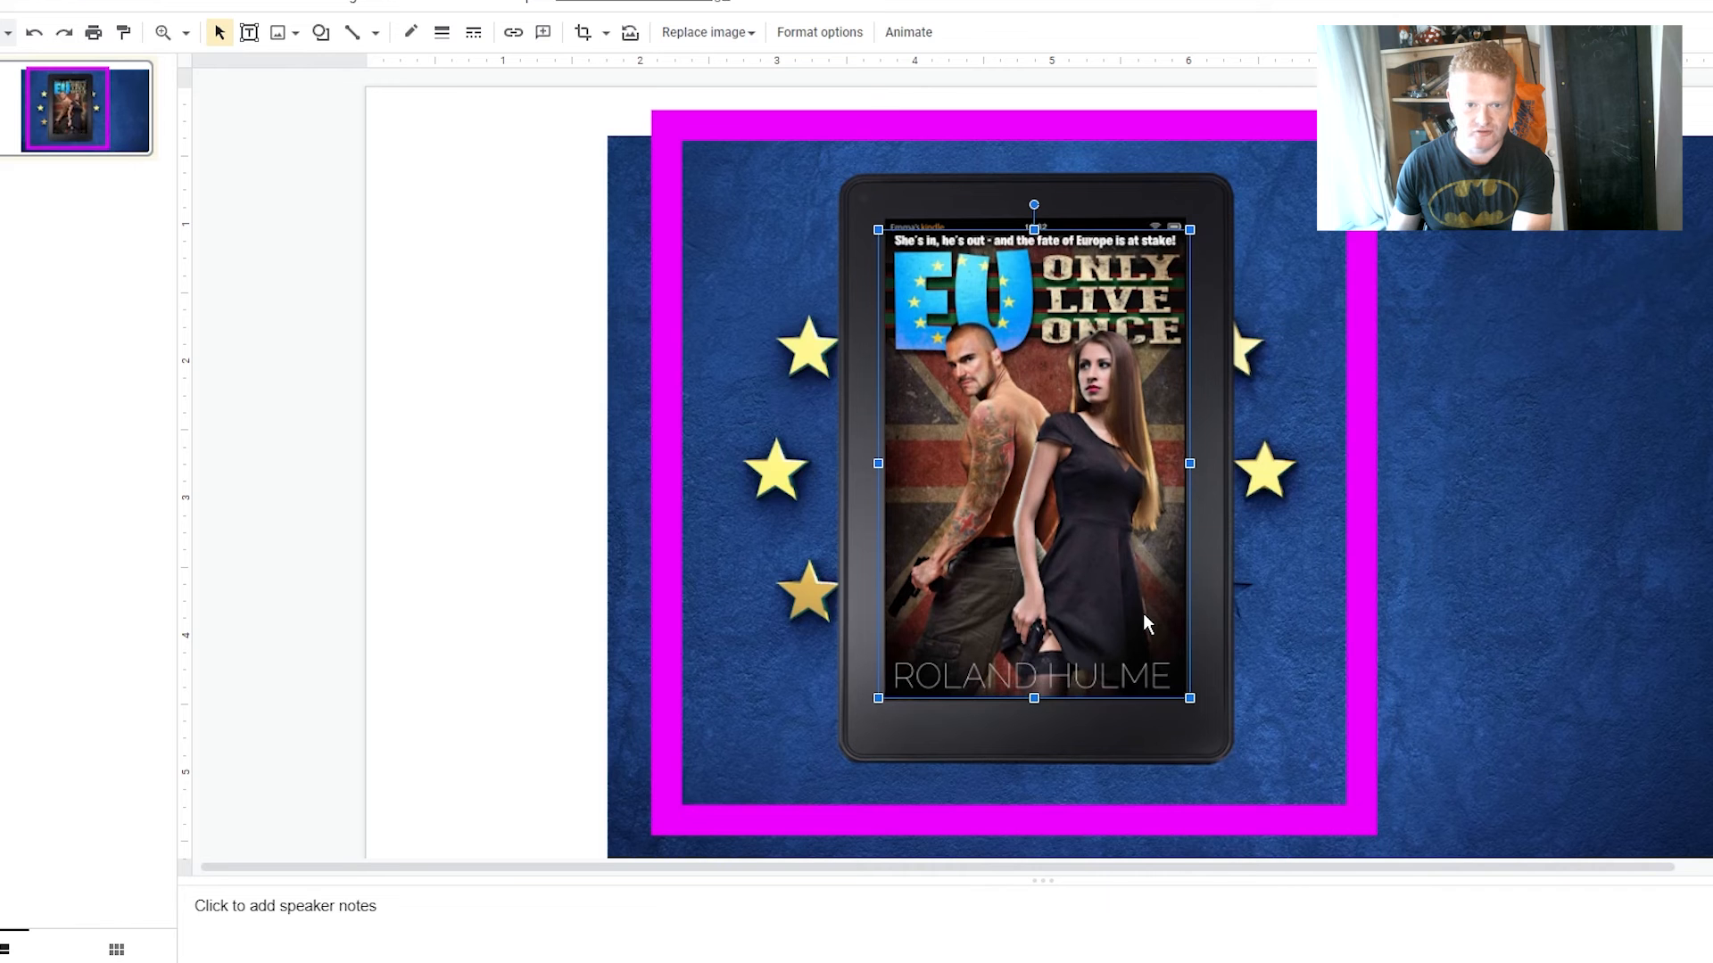
# Step: Shift the stock background slightly down and to the right behind the Kindle and border
pyautogui.click(1212, 620)
pyautogui.click(1608, 611)
pyautogui.moveTo(1645, 512); pyautogui.dragTo(1258, 462)
pyautogui.moveTo(1531, 459); pyautogui.dragTo(1595, 454)
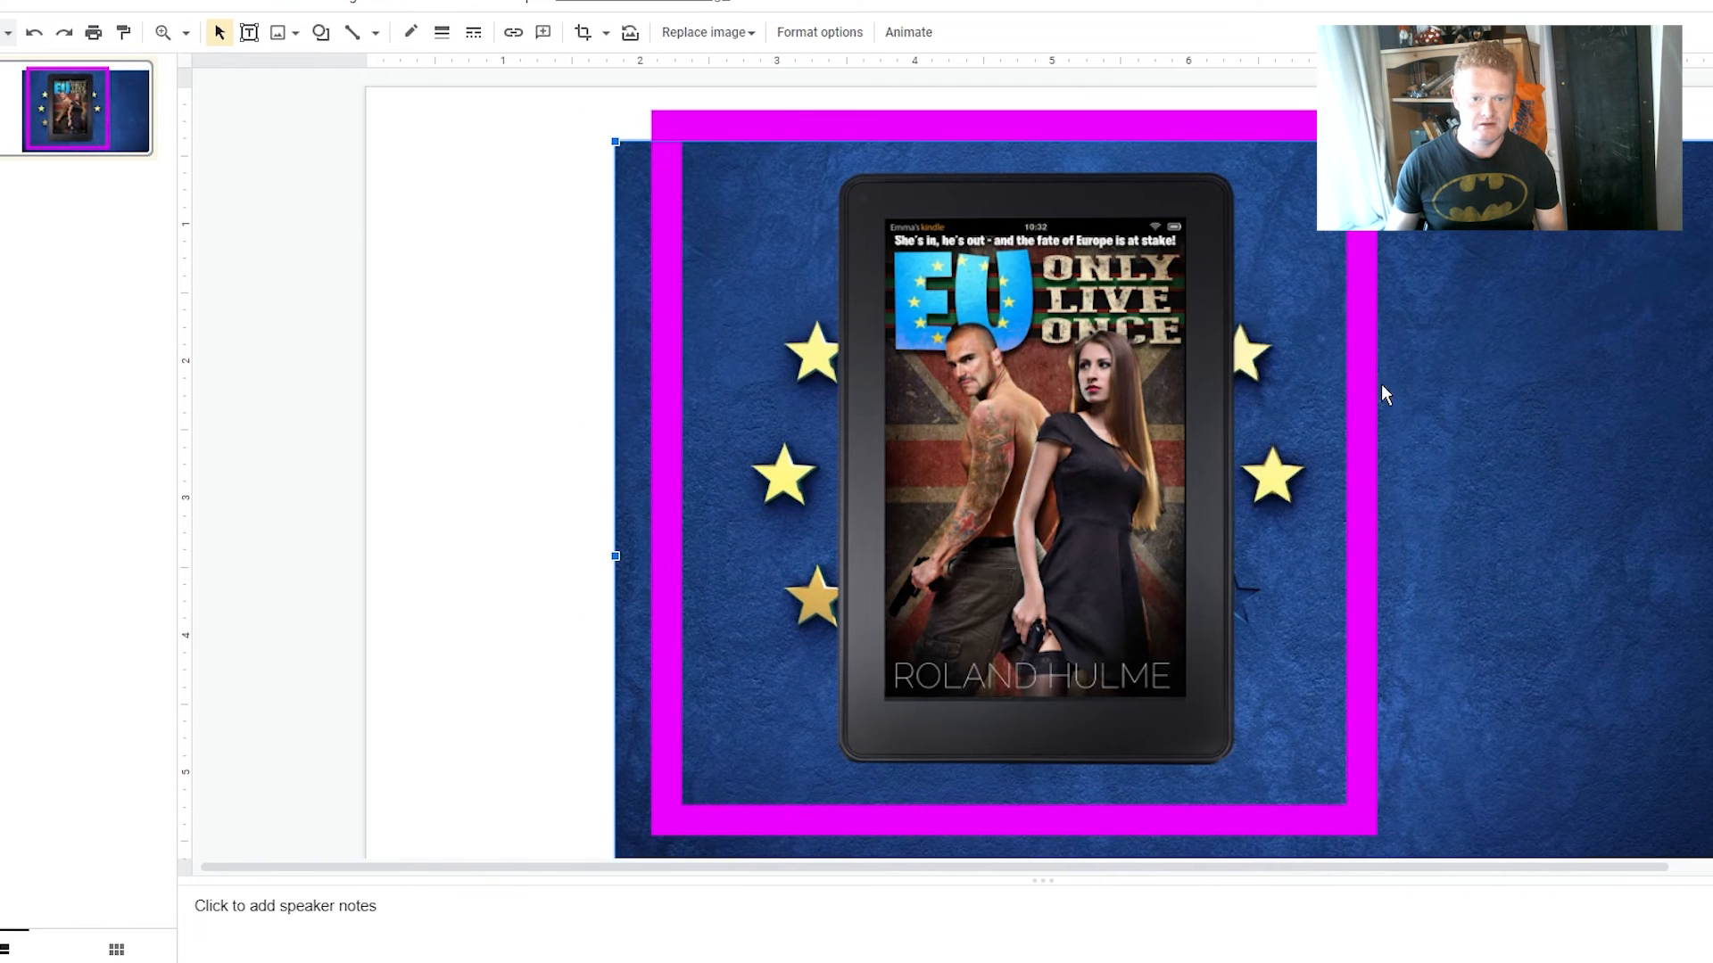
# Step: Move the Kindle to the left side of the square and realign the cover behind its screen
pyautogui.click(858, 470)
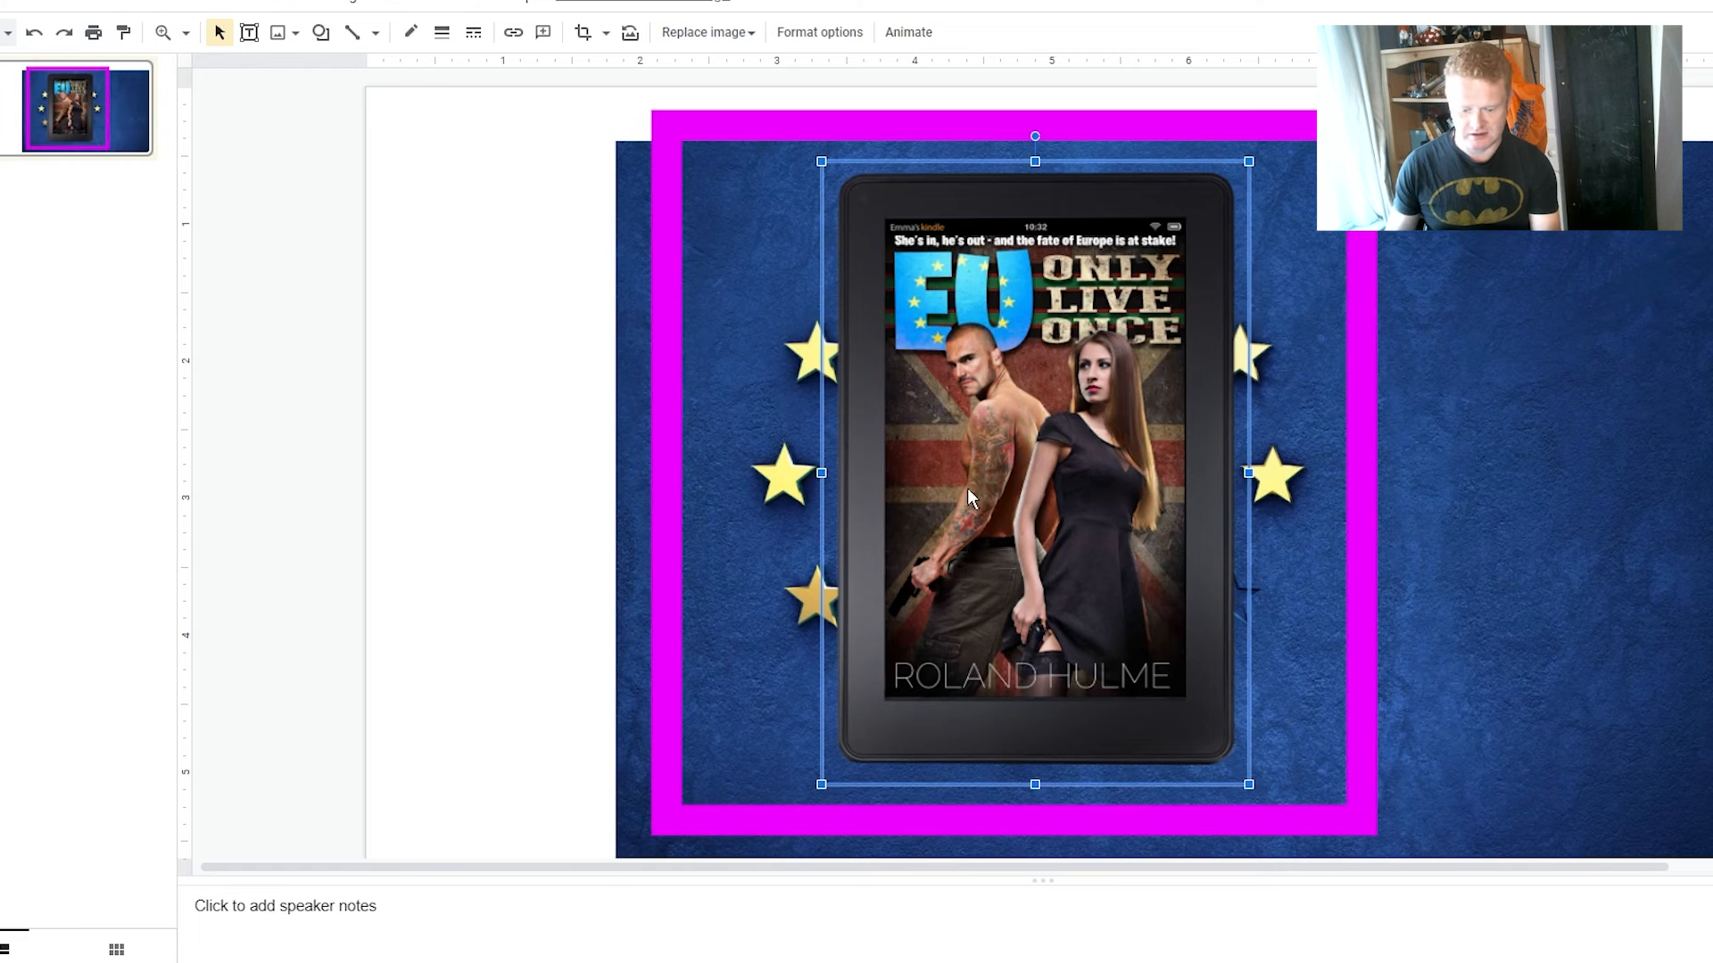
pyautogui.press('Escape')
pyautogui.click(1072, 362)
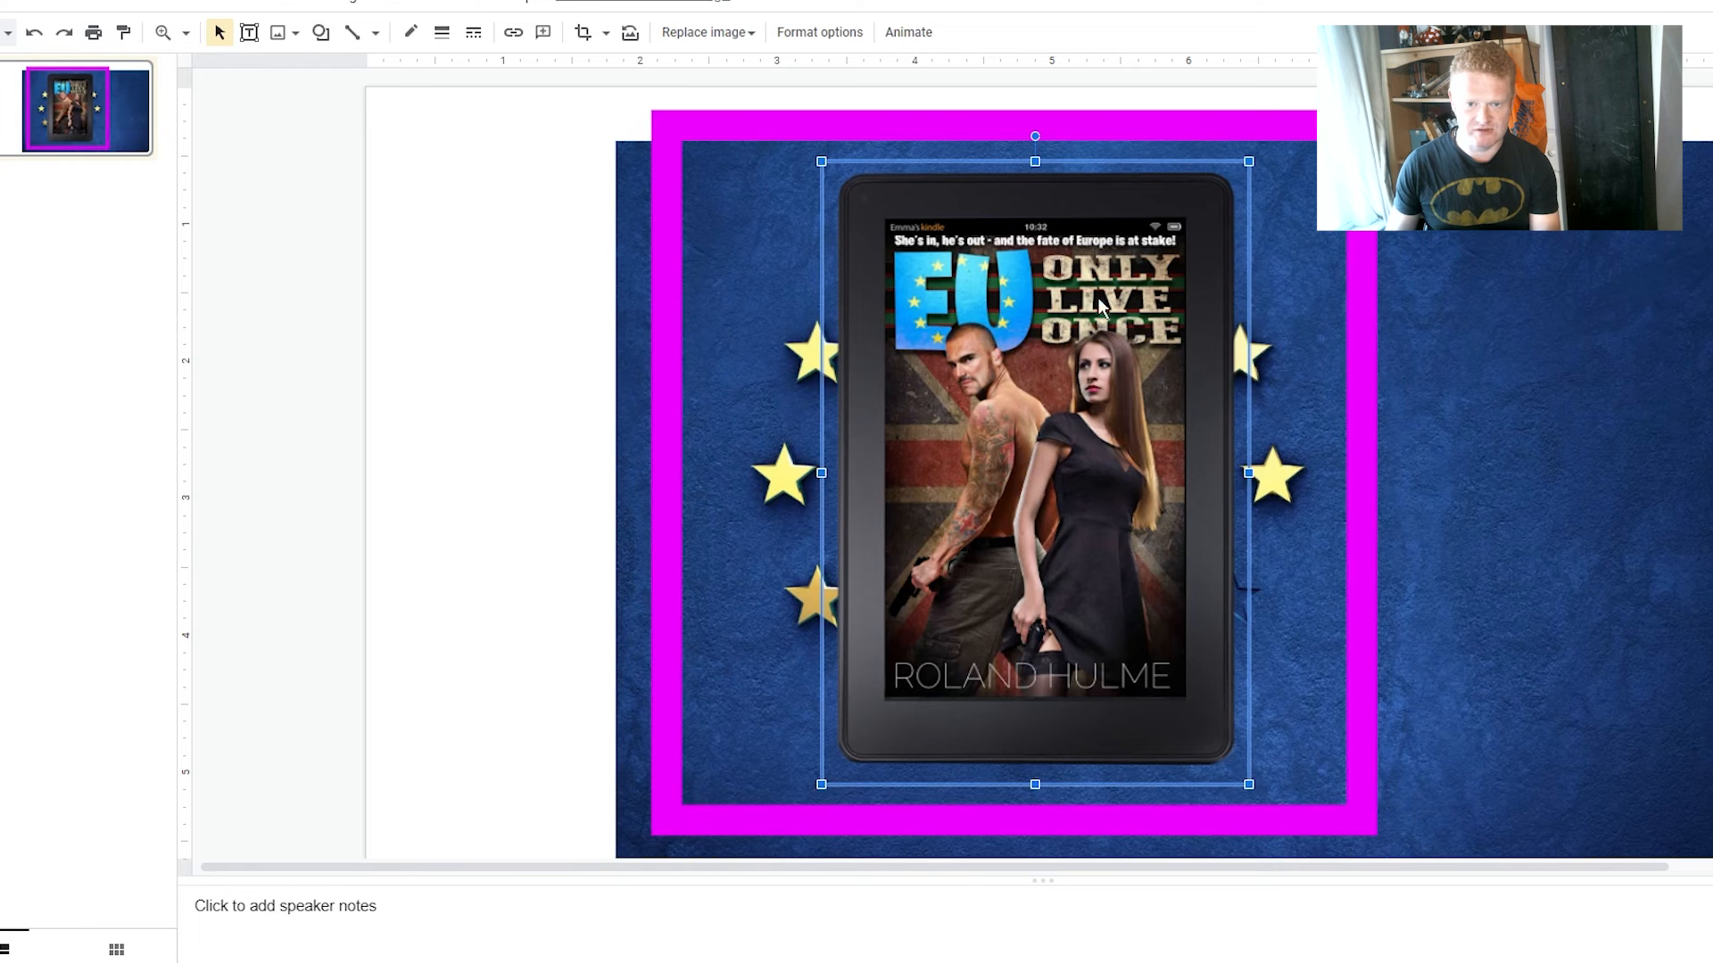
pyautogui.click(1472, 478)
pyautogui.moveTo(949, 721); pyautogui.dragTo(897, 708)
pyautogui.moveTo(966, 605); pyautogui.dragTo(935, 589)
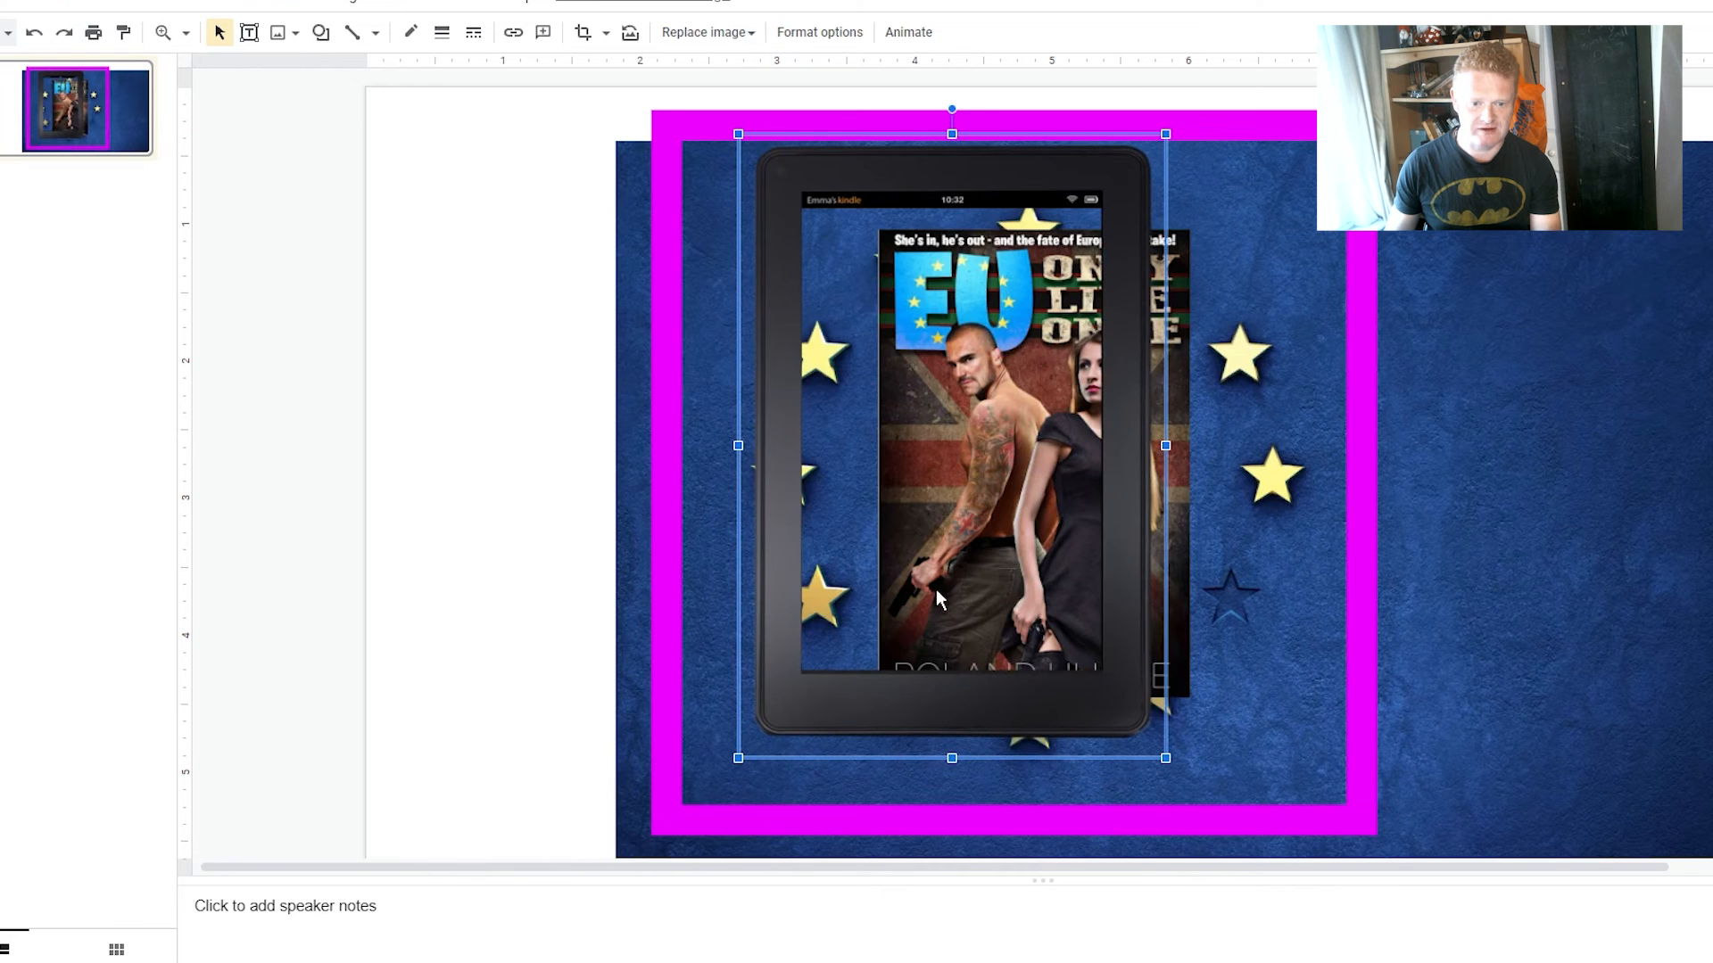
pyautogui.moveTo(874, 704); pyautogui.dragTo(847, 733)
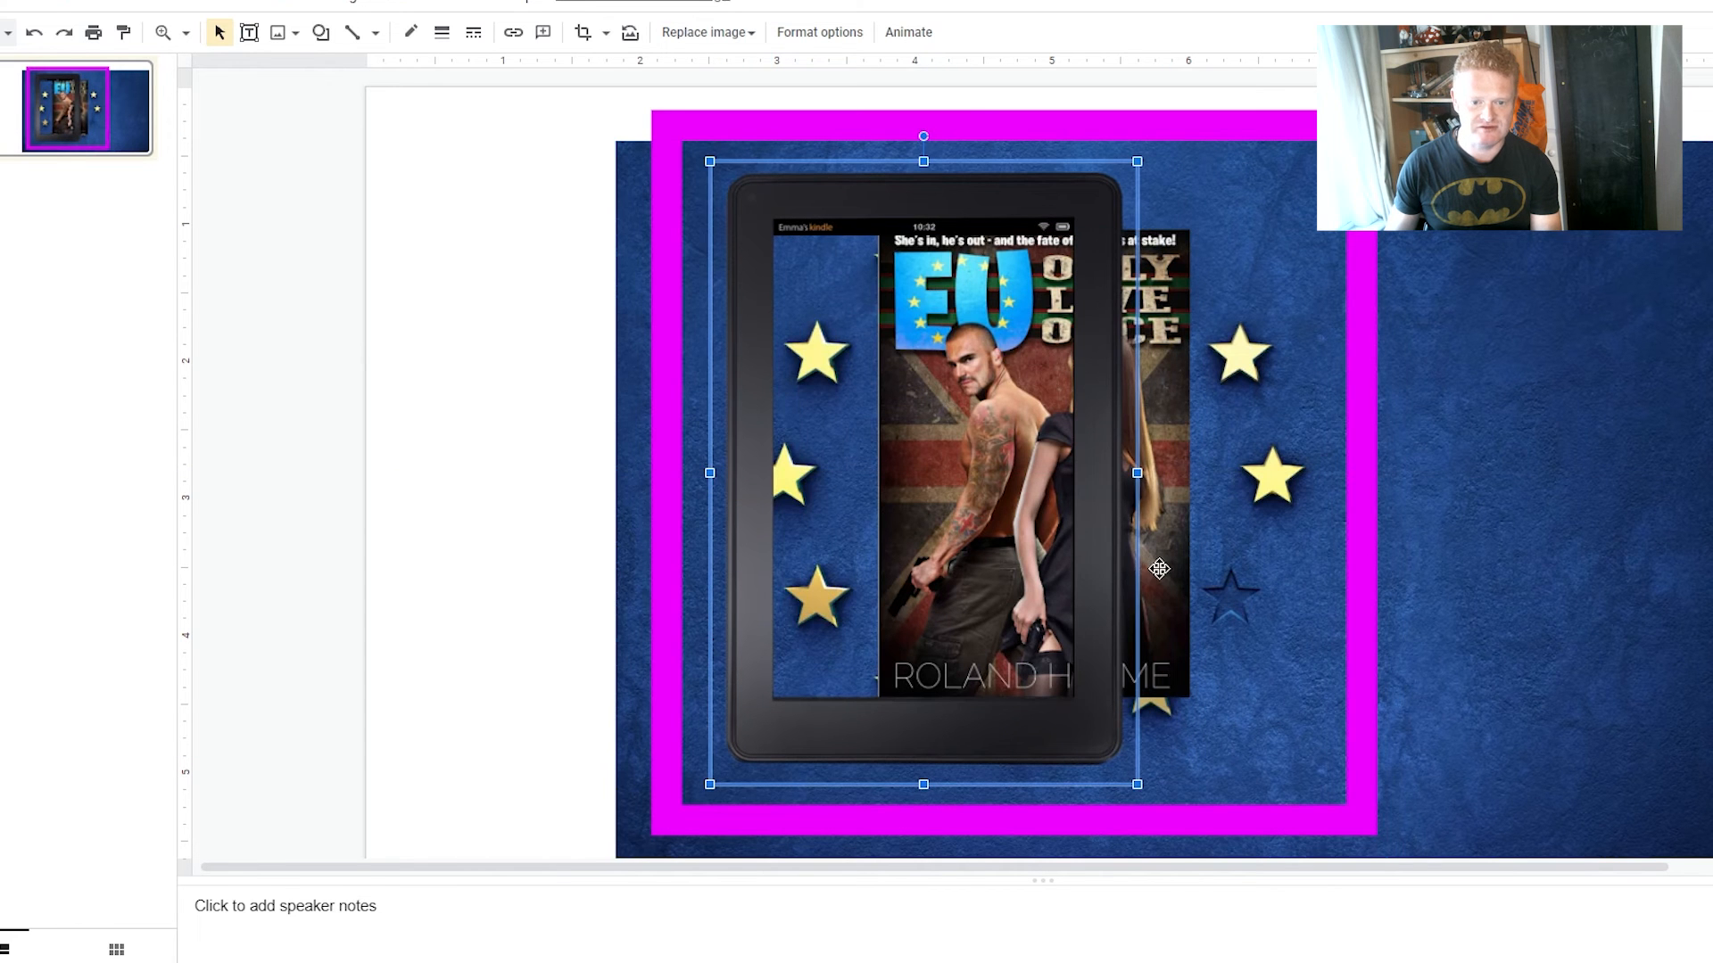
pyautogui.click(1065, 571)
pyautogui.moveTo(1066, 571); pyautogui.dragTo(1049, 569)
pyautogui.click(1239, 576)
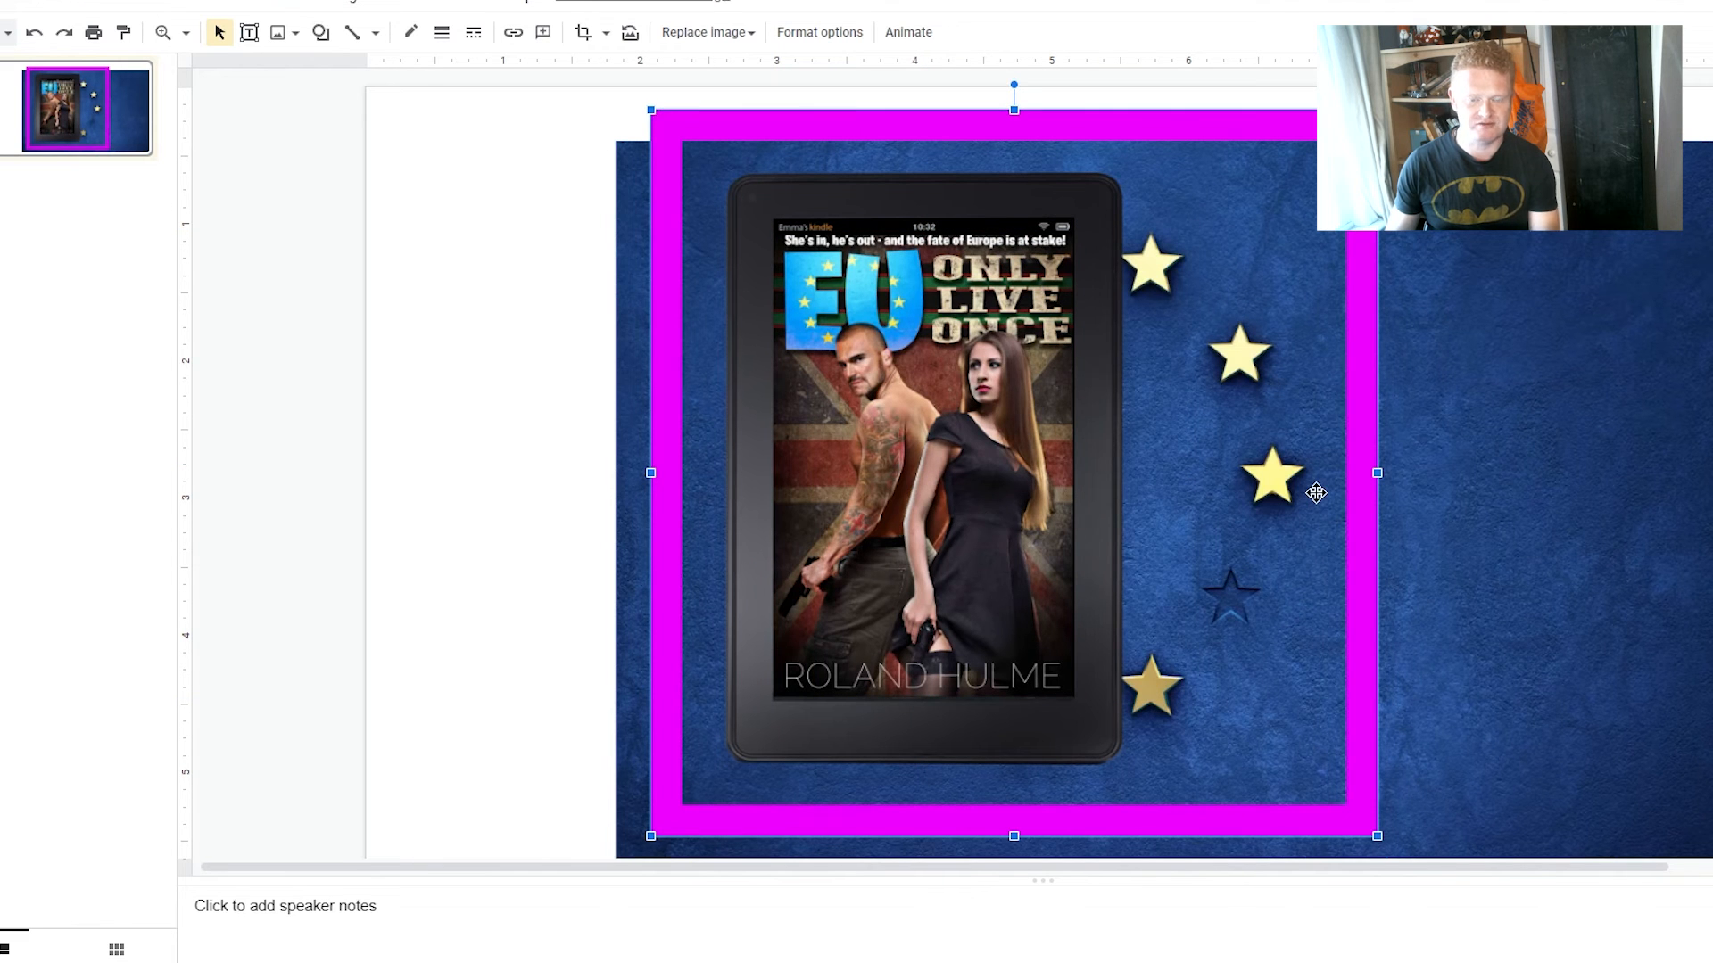
# Step: Switch to the Snipping Tool and capture the area inside the magenta border, retaking the snip slightly tighter to exclude the border
pyautogui.click(1700, 522)
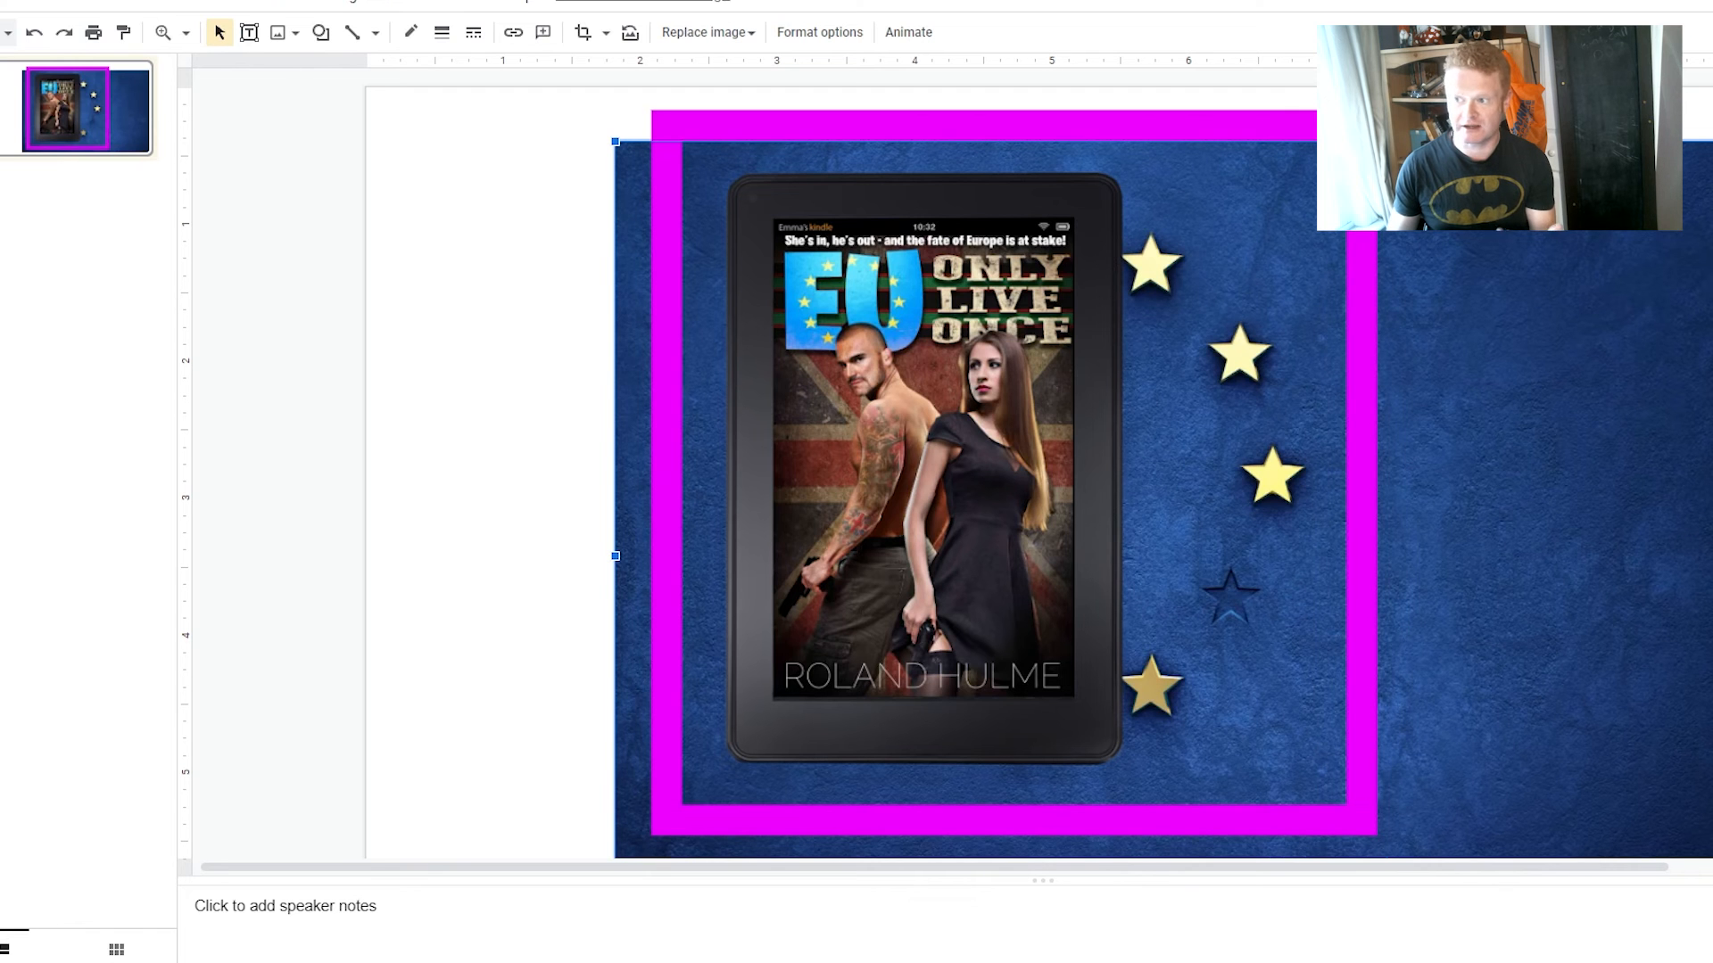
pyautogui.moveTo(1495, 959)
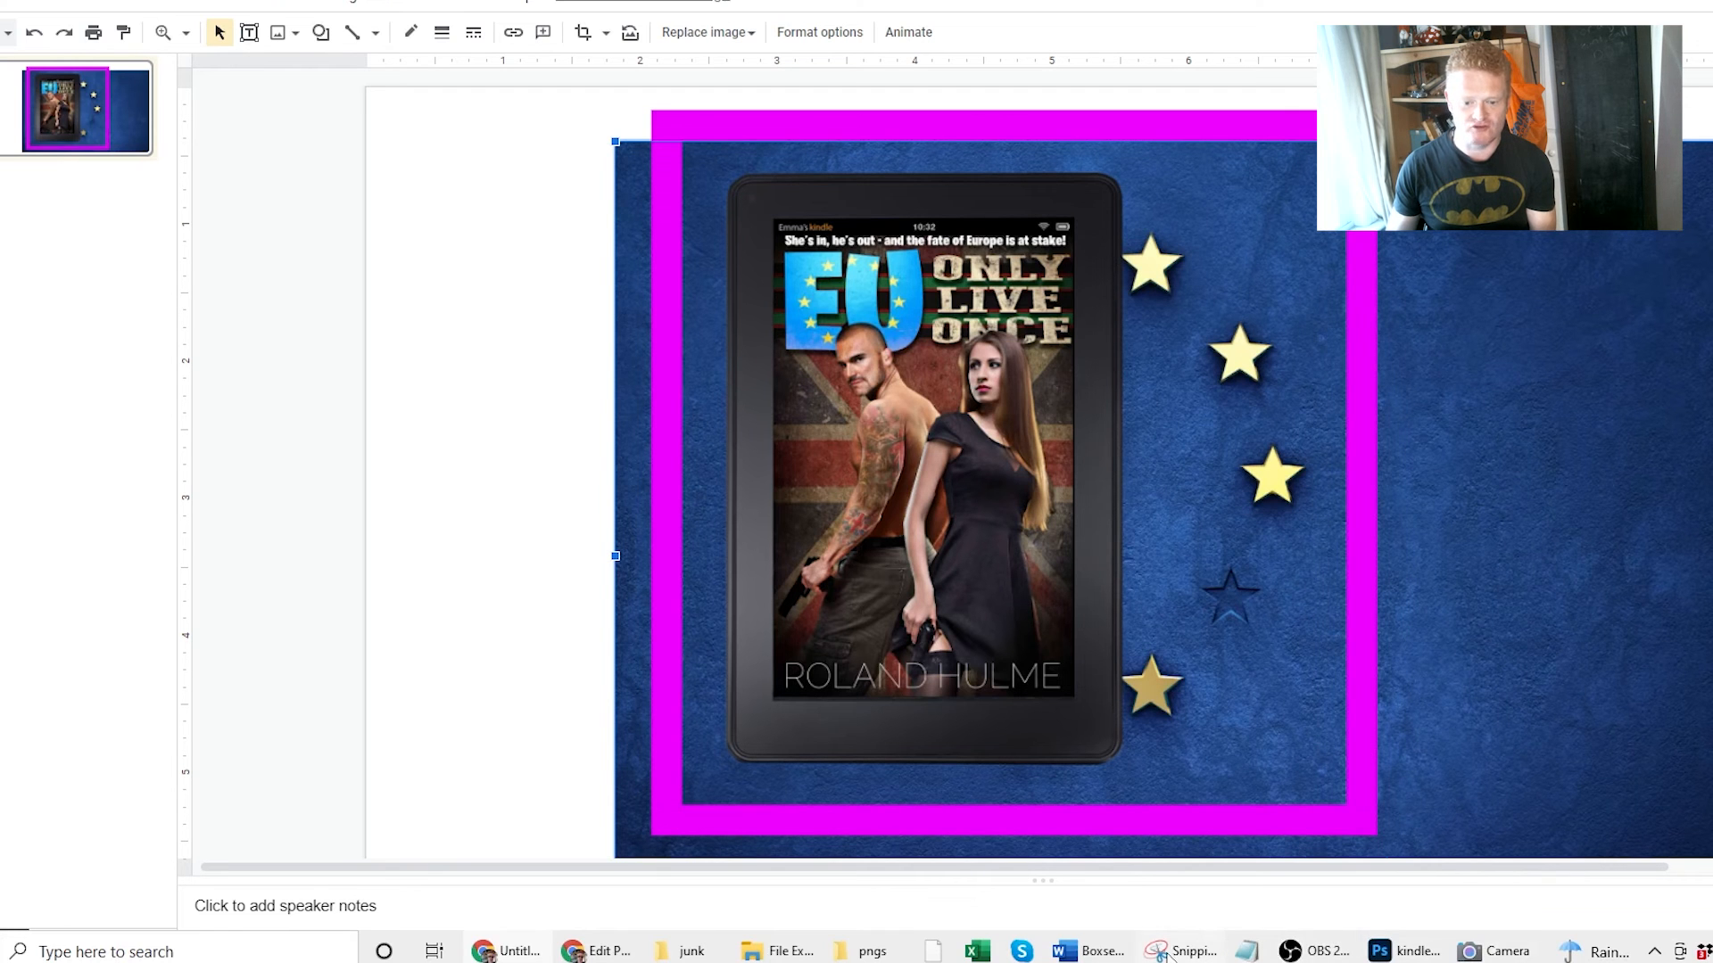
pyautogui.moveTo(1709, 223); pyautogui.dragTo(1586, 79)
pyautogui.click(1484, 100)
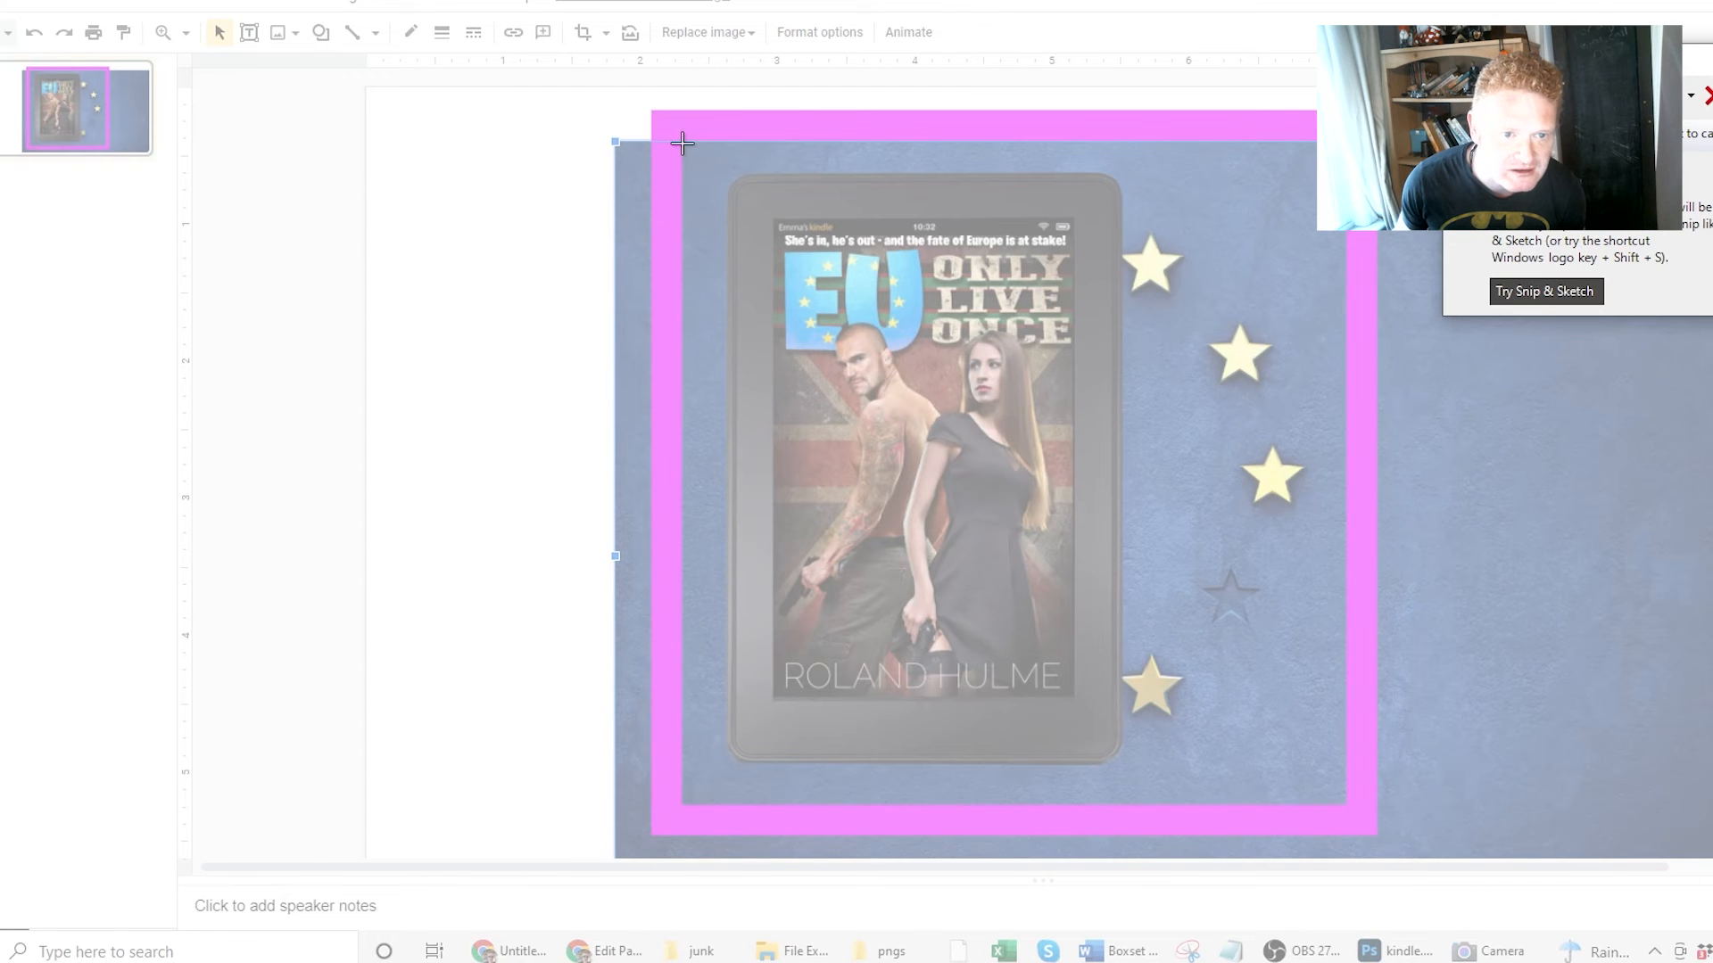
pyautogui.moveTo(683, 143); pyautogui.dragTo(1347, 806)
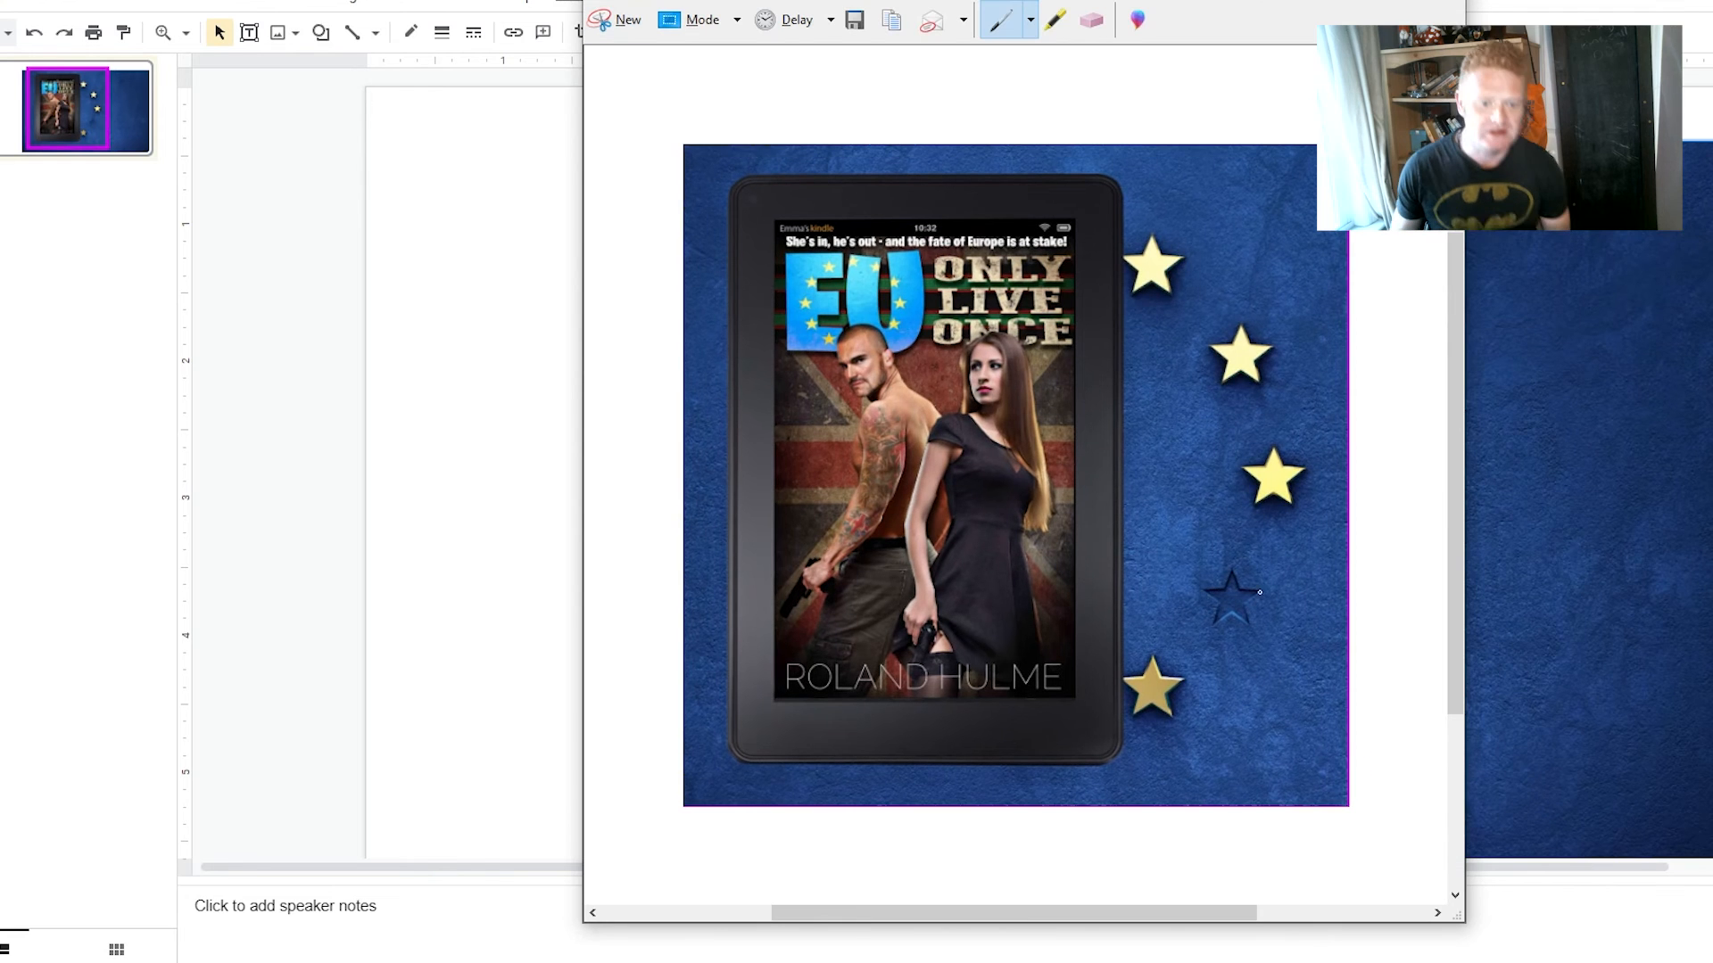
pyautogui.click(620, 19)
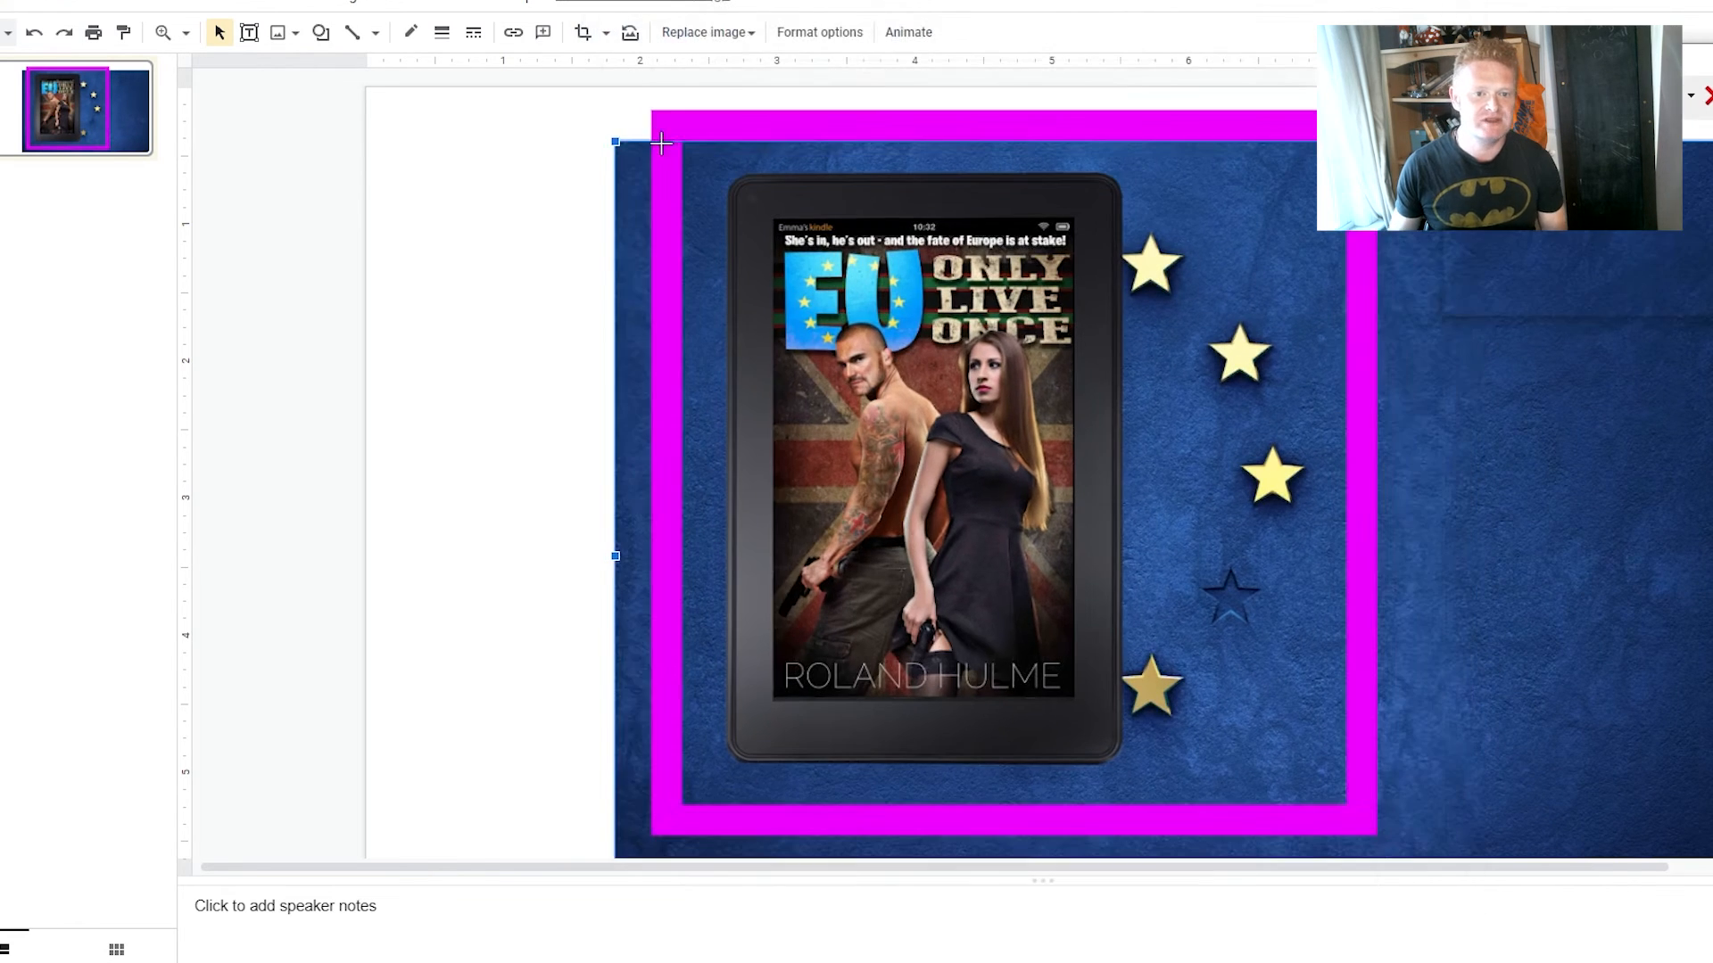
pyautogui.moveTo(684, 142); pyautogui.dragTo(1342, 803)
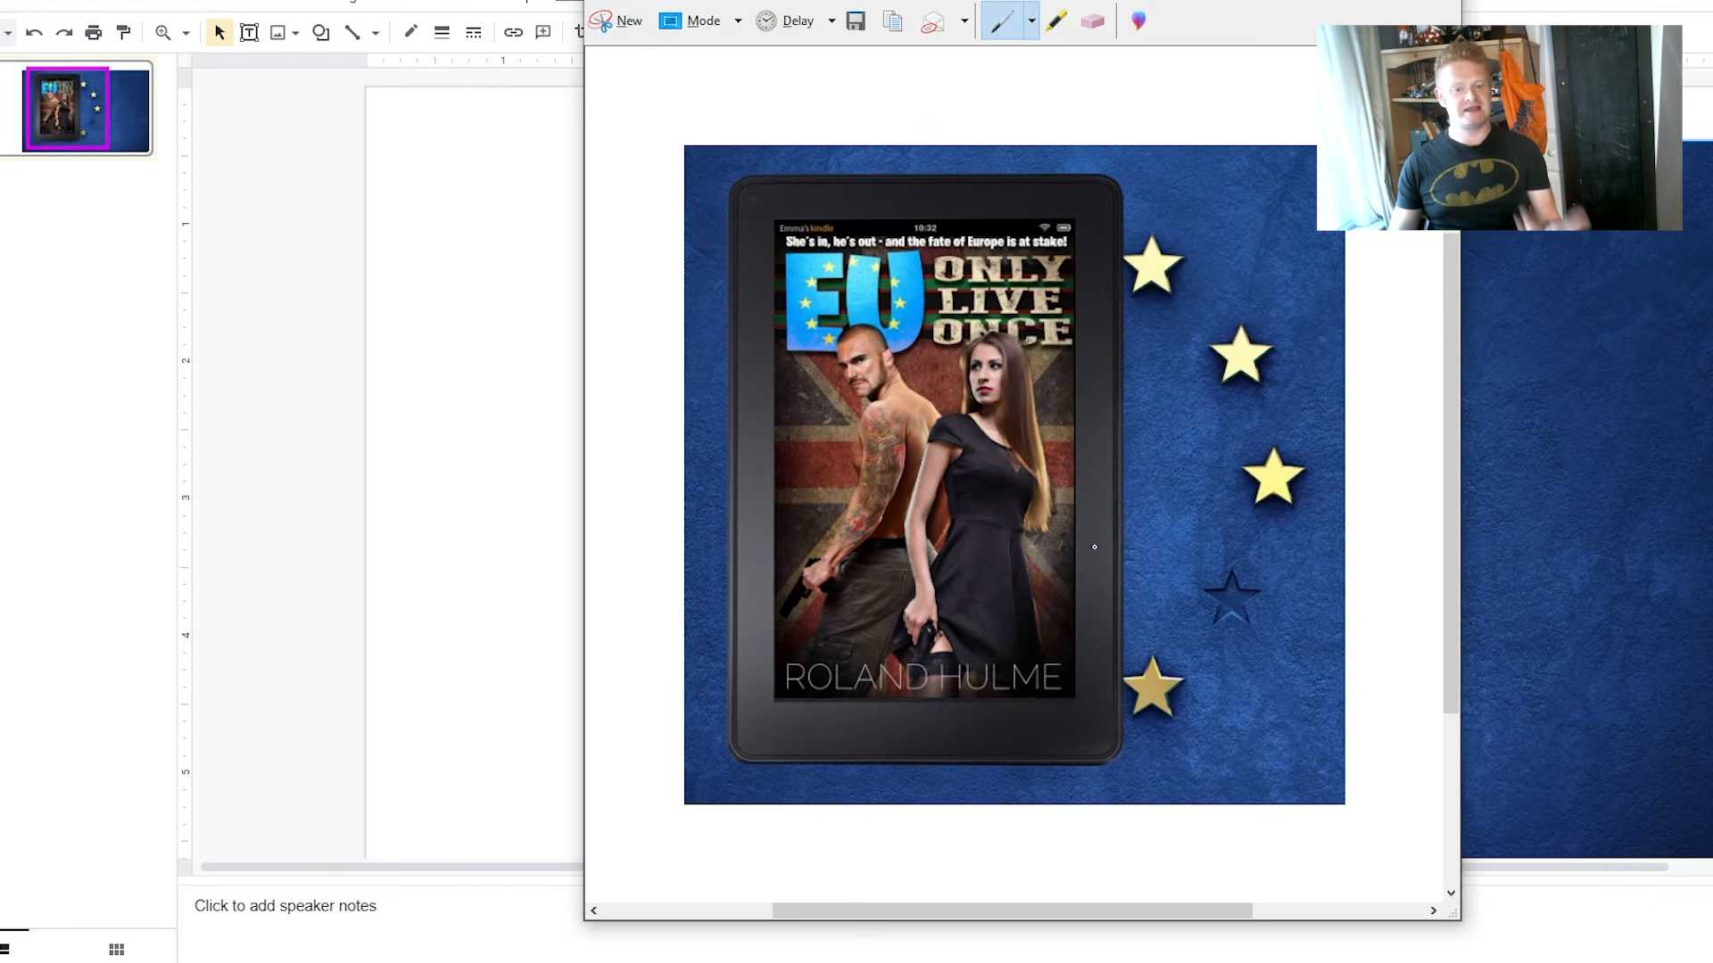
# Step: Move the finished snip's window off the slide and select ku logo copy.png in the pngs folder
pyautogui.moveTo(959, 0); pyautogui.dragTo(726, 9)
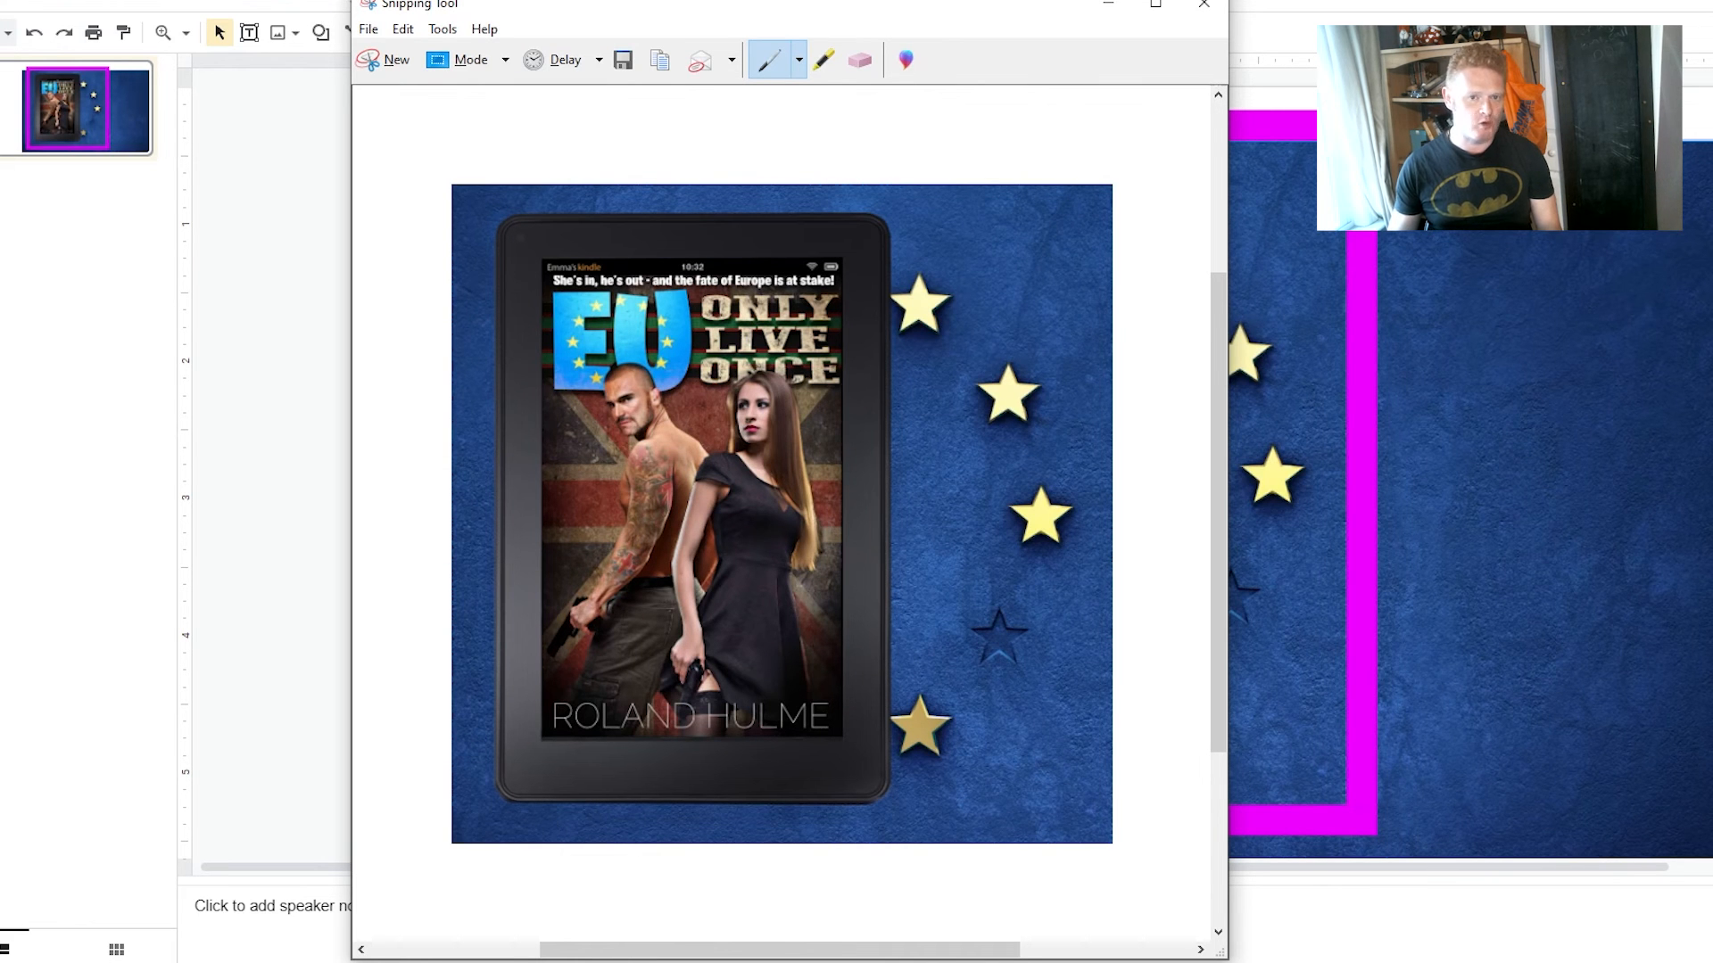
pyautogui.moveTo(915, 16); pyautogui.dragTo(1712, 30)
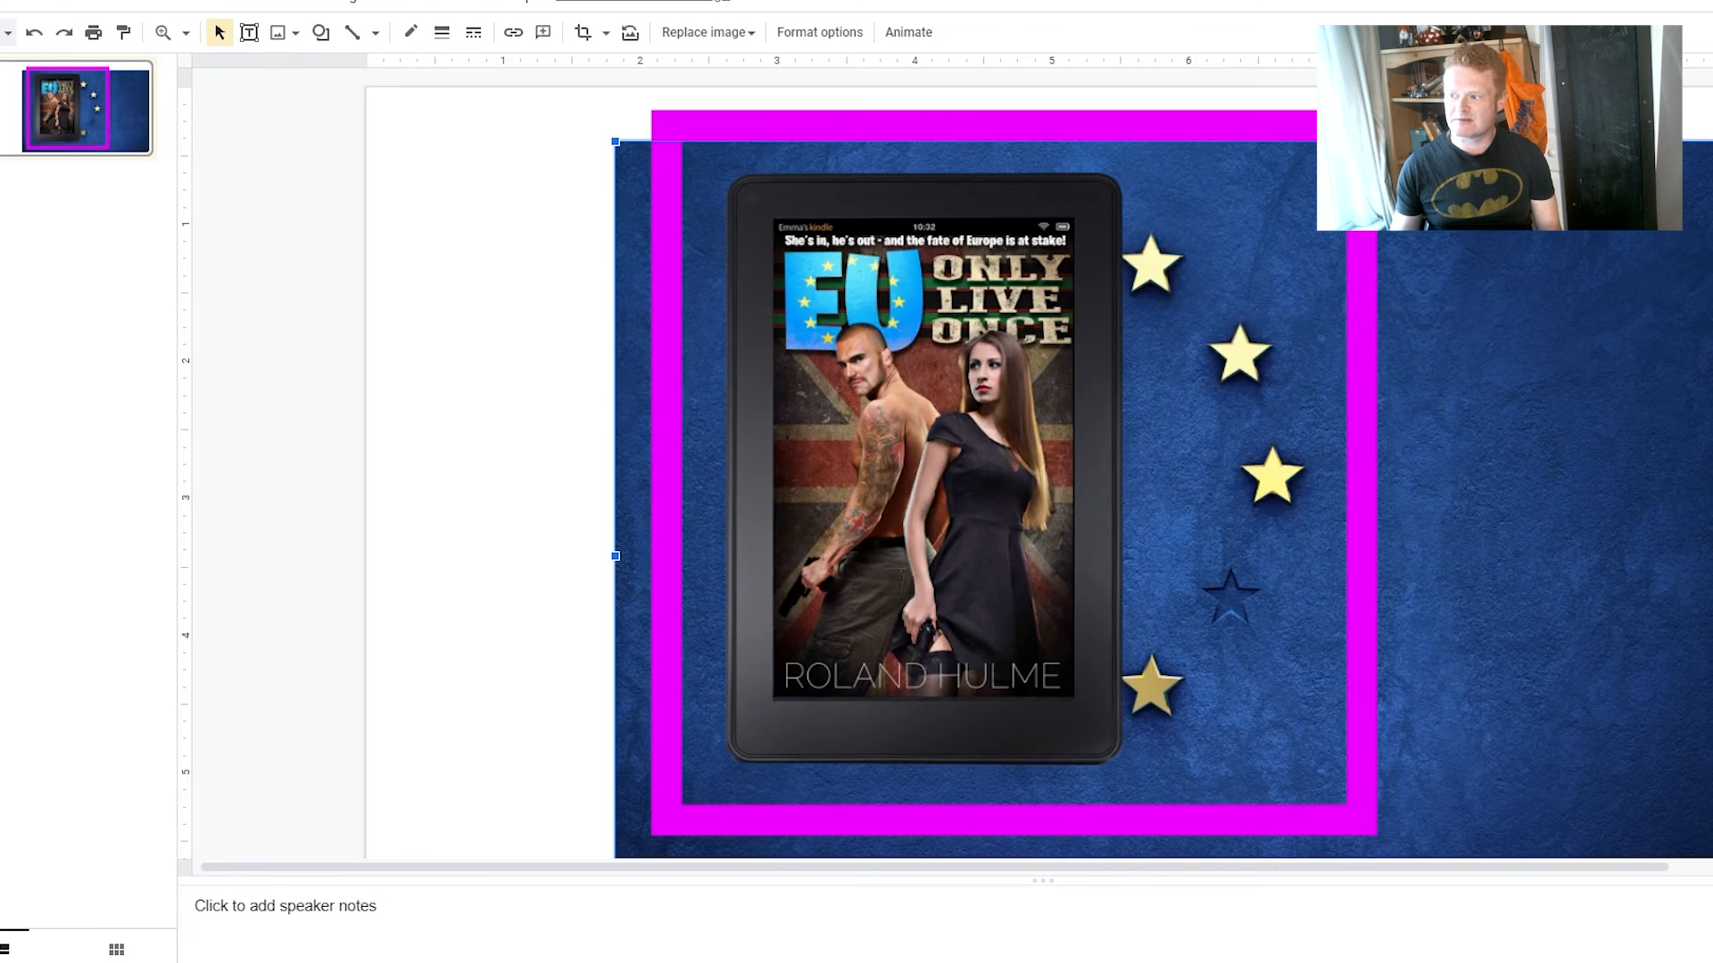
pyautogui.moveTo(1712, 134); pyautogui.dragTo(1440, 91)
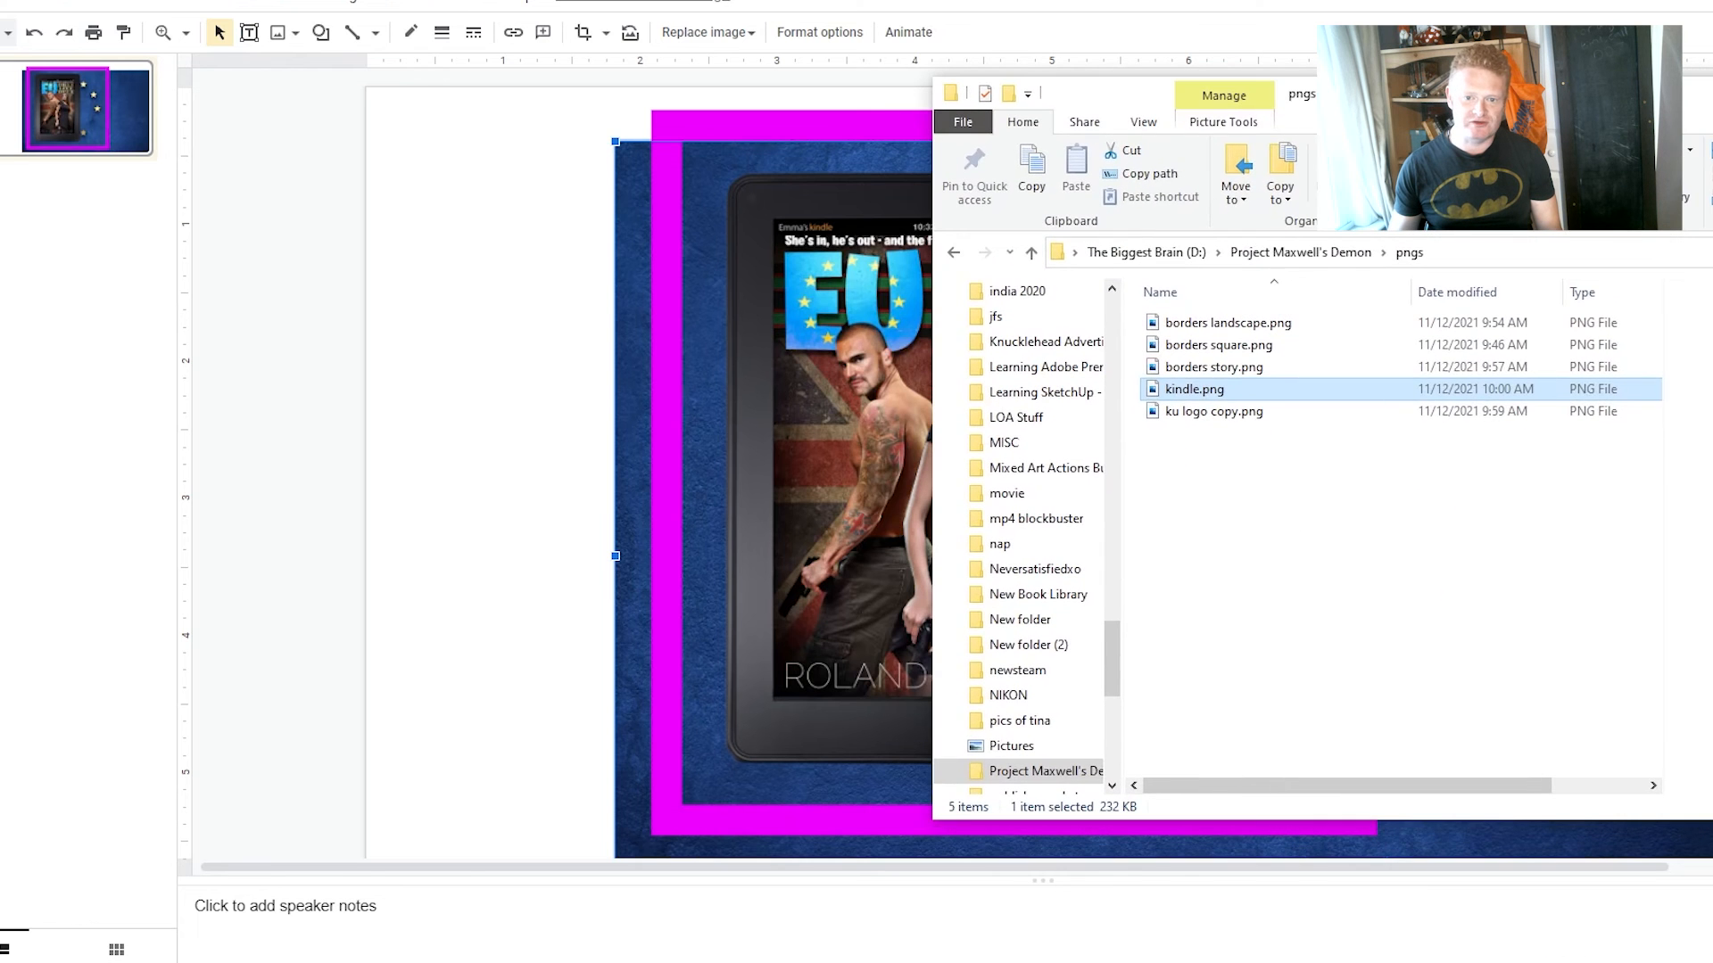
pyautogui.click(1224, 415)
pyautogui.moveTo(1567, 104); pyautogui.dragTo(1712, 112)
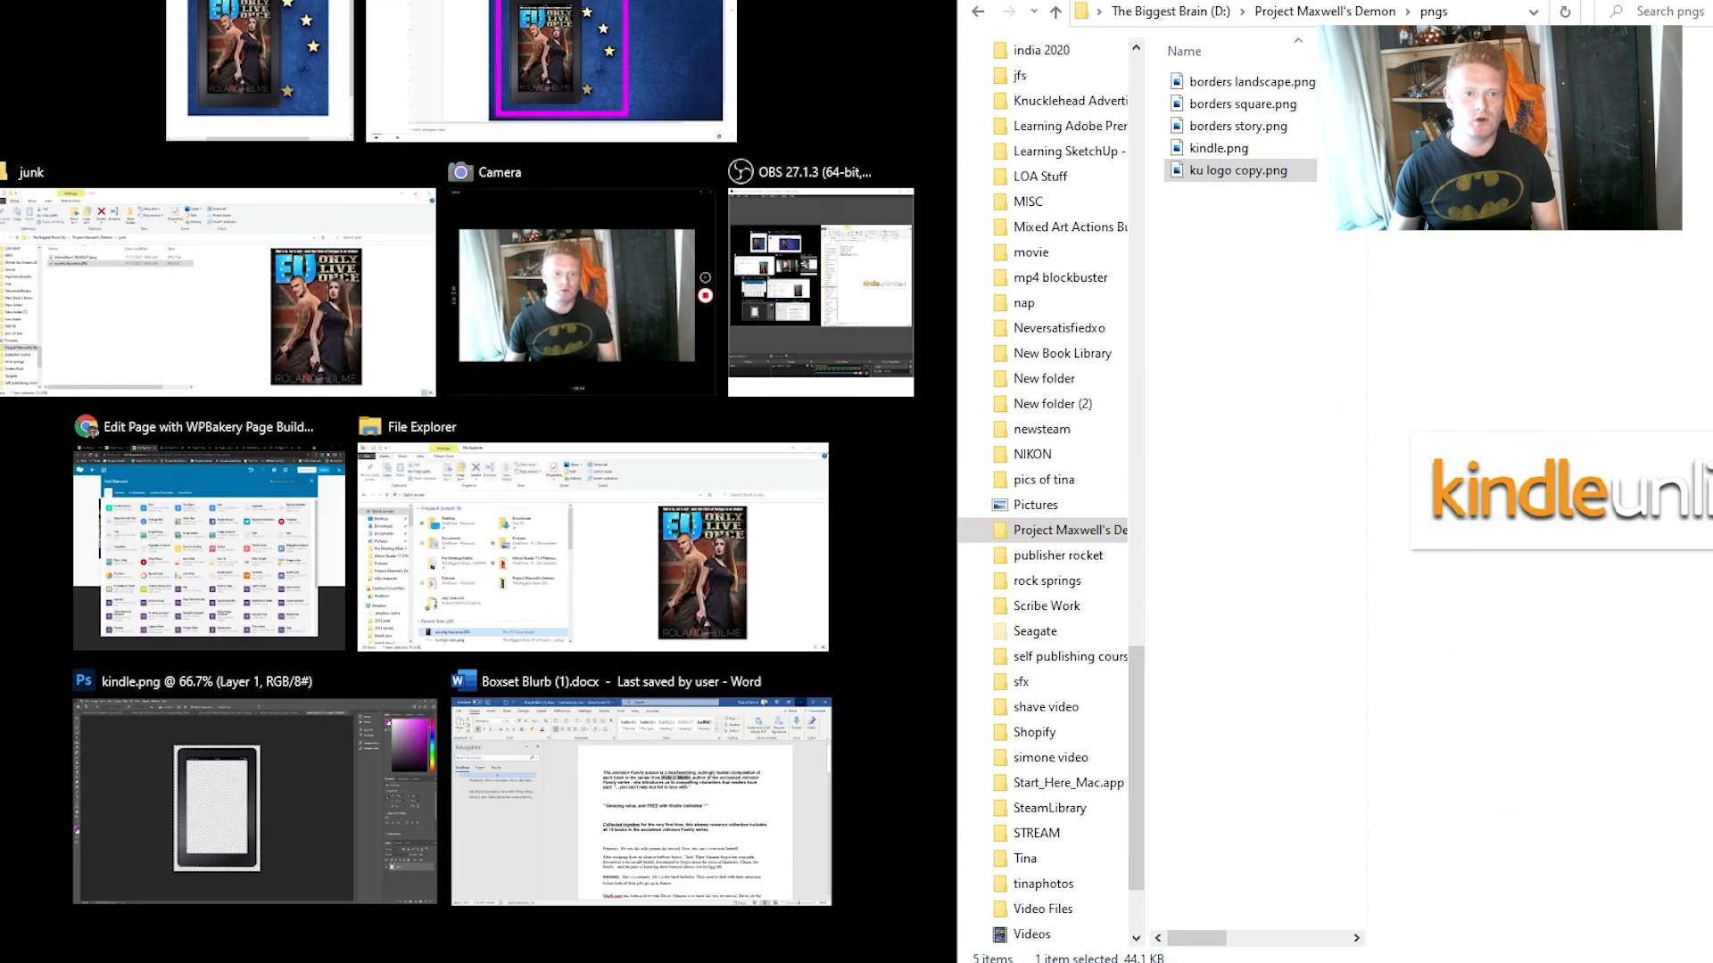
pyautogui.click(560, 40)
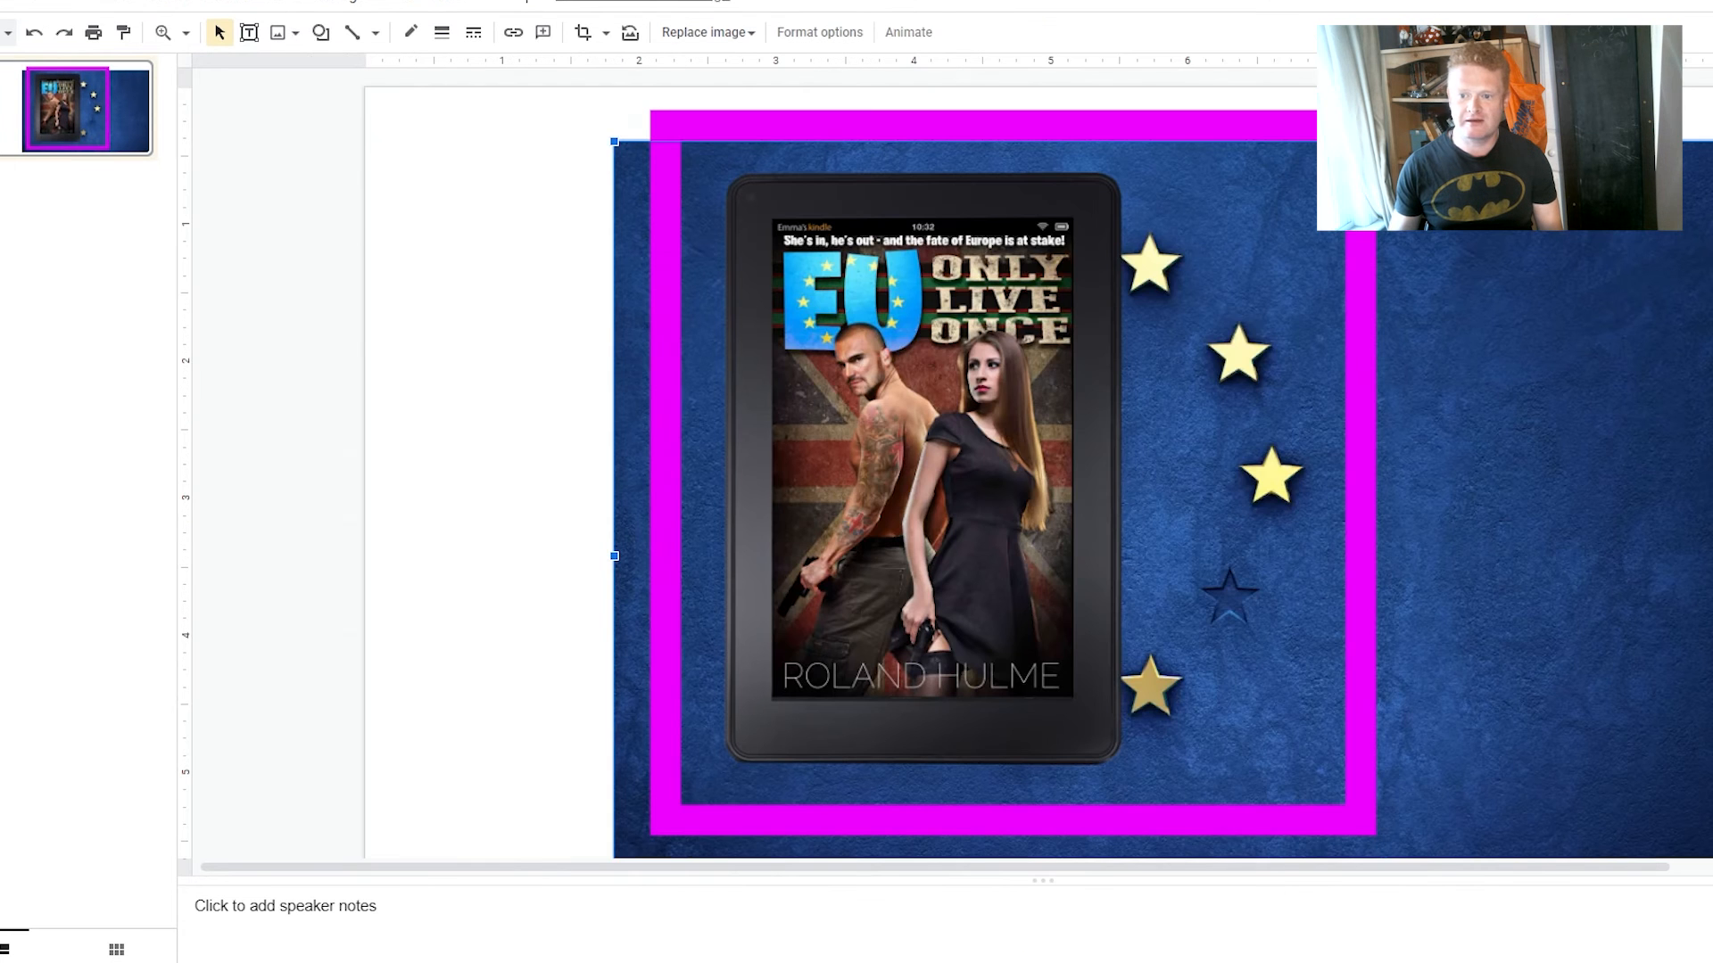
pyautogui.hotkey('alt', 'Tab')
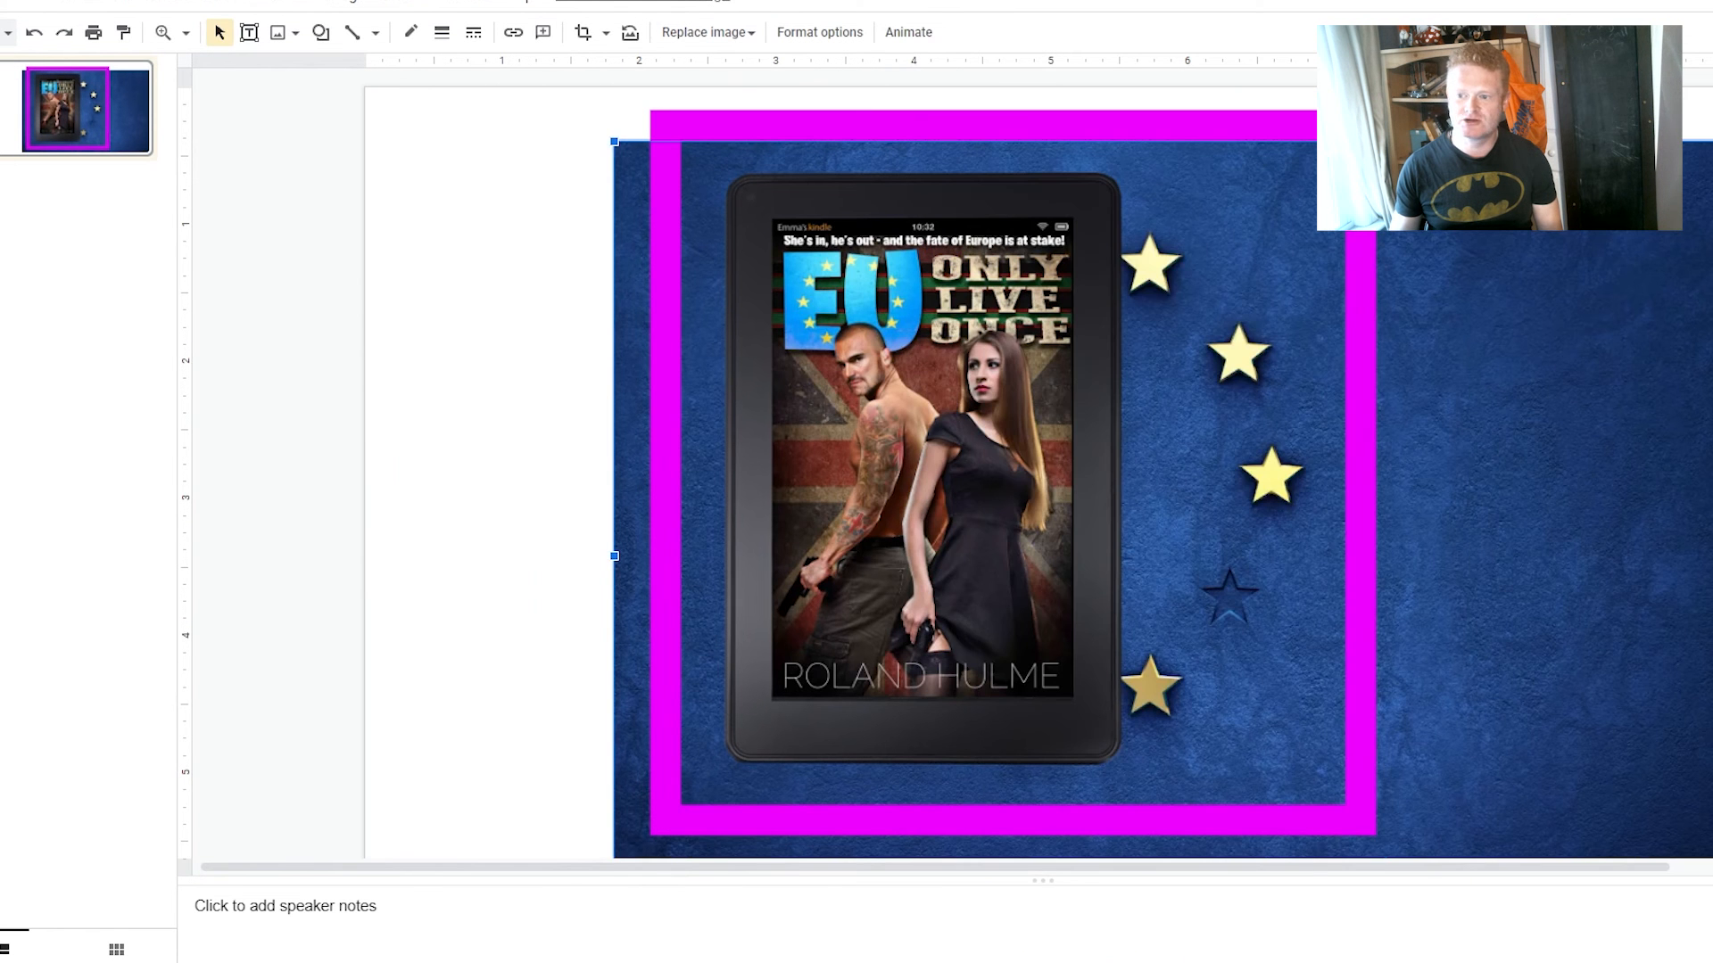
# Step: Insert ku logo copy.png from the pngs folder onto the slide over the Kindle
pyautogui.moveTo(1183, 962)
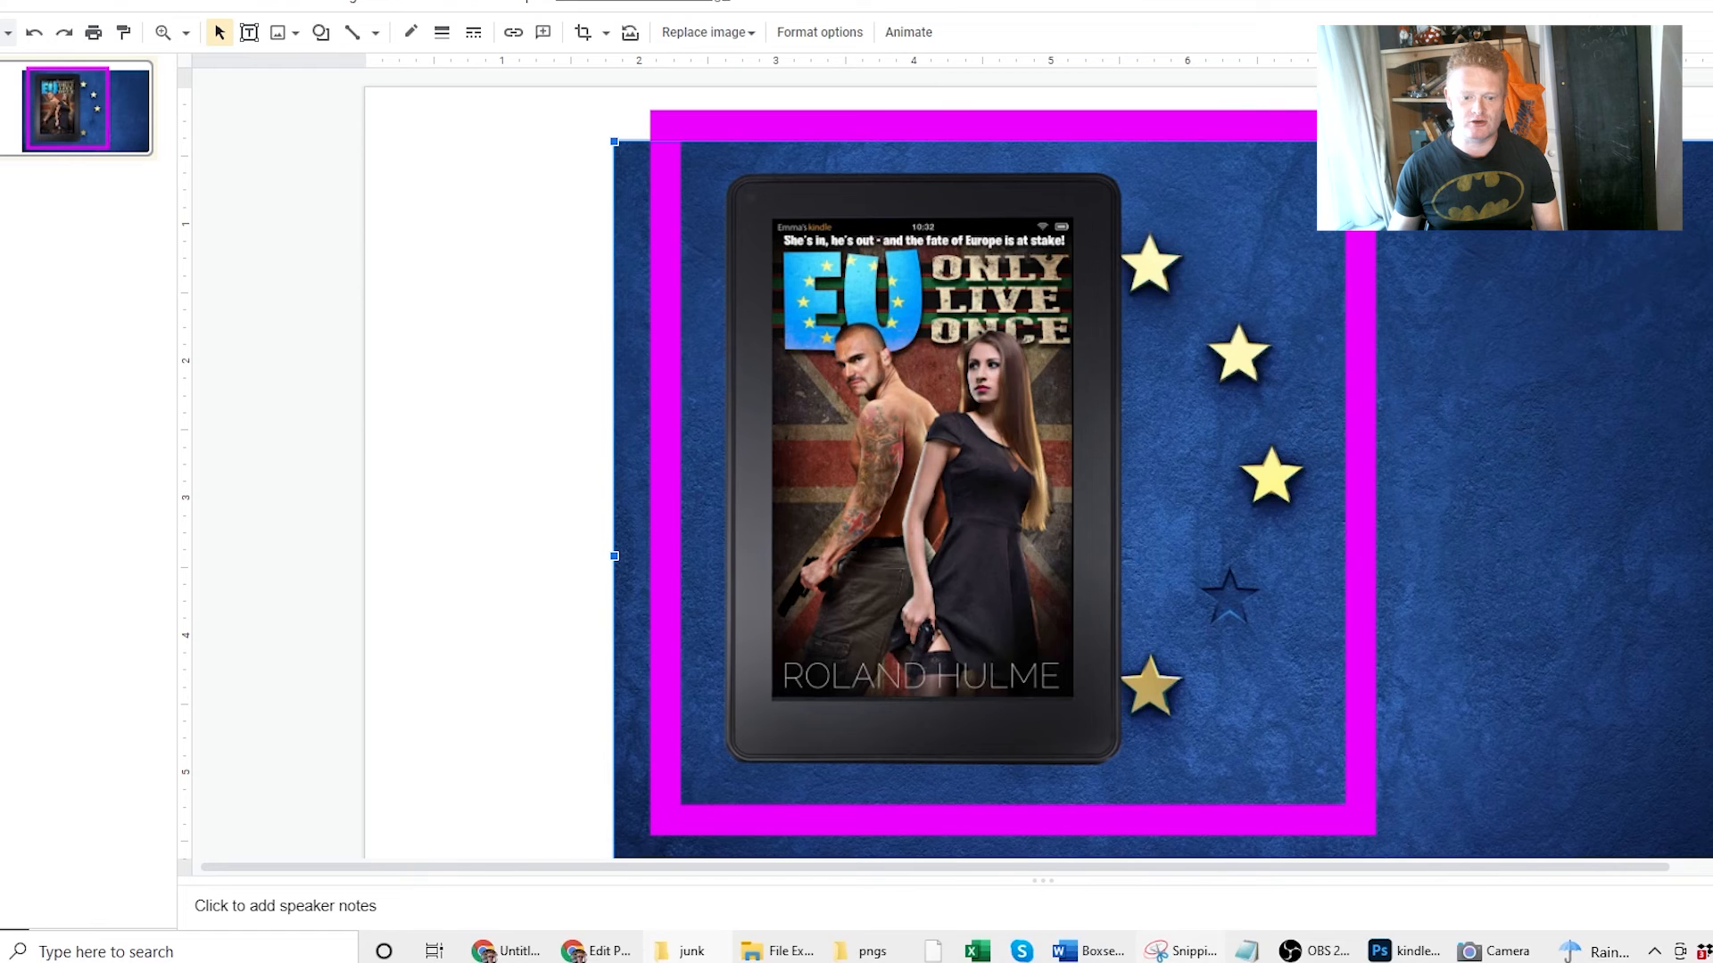
pyautogui.click(883, 952)
pyautogui.moveTo(1516, 2)
pyautogui.mouseDown()
pyautogui.moveTo(1712, 2)
pyautogui.moveTo(1543, 19)
pyautogui.mouseUp()
pyautogui.moveTo(1347, 339); pyautogui.dragTo(982, 674)
# Step: Shrink the Kindle Unlimited logo and place it in the upper-right corner of the magenta square
pyautogui.moveTo(1387, 586); pyautogui.dragTo(1150, 638)
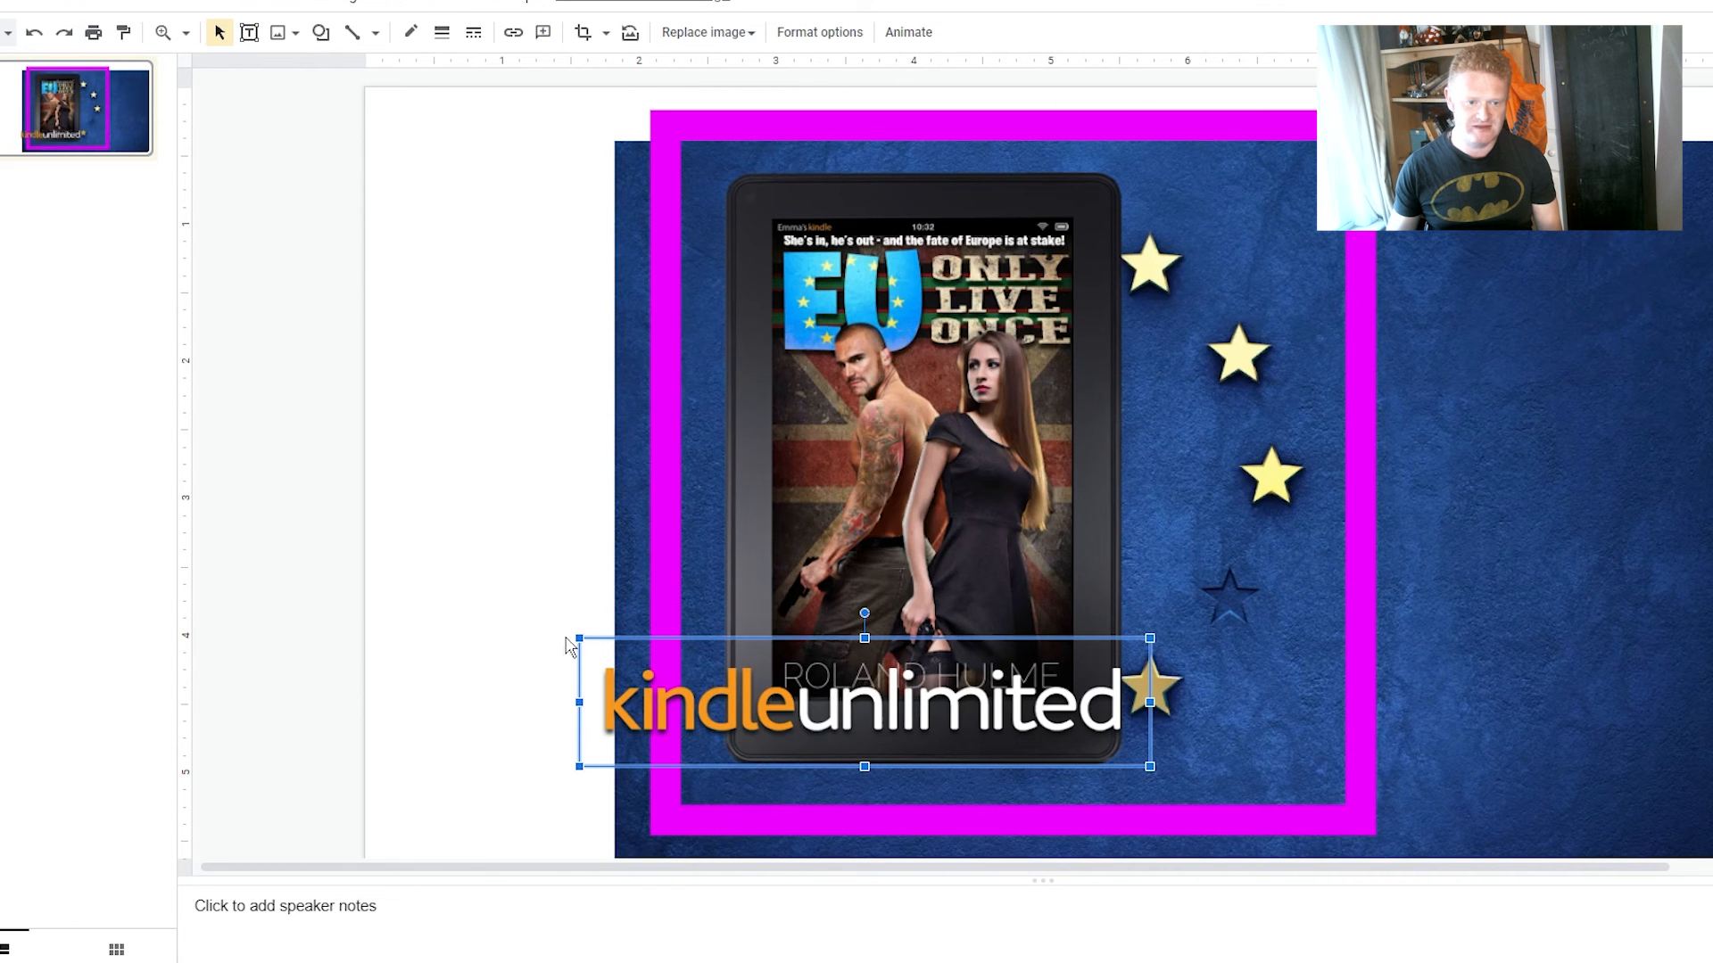
pyautogui.moveTo(579, 638); pyautogui.dragTo(678, 660)
pyautogui.moveTo(738, 716); pyautogui.dragTo(976, 748)
pyautogui.moveTo(1251, 771); pyautogui.dragTo(1245, 202)
# Step: Shift the Kindle right and slightly down within the square and realign the book cover behind its screen opening
pyautogui.click(1093, 421)
pyautogui.moveTo(1092, 421); pyautogui.dragTo(1186, 455)
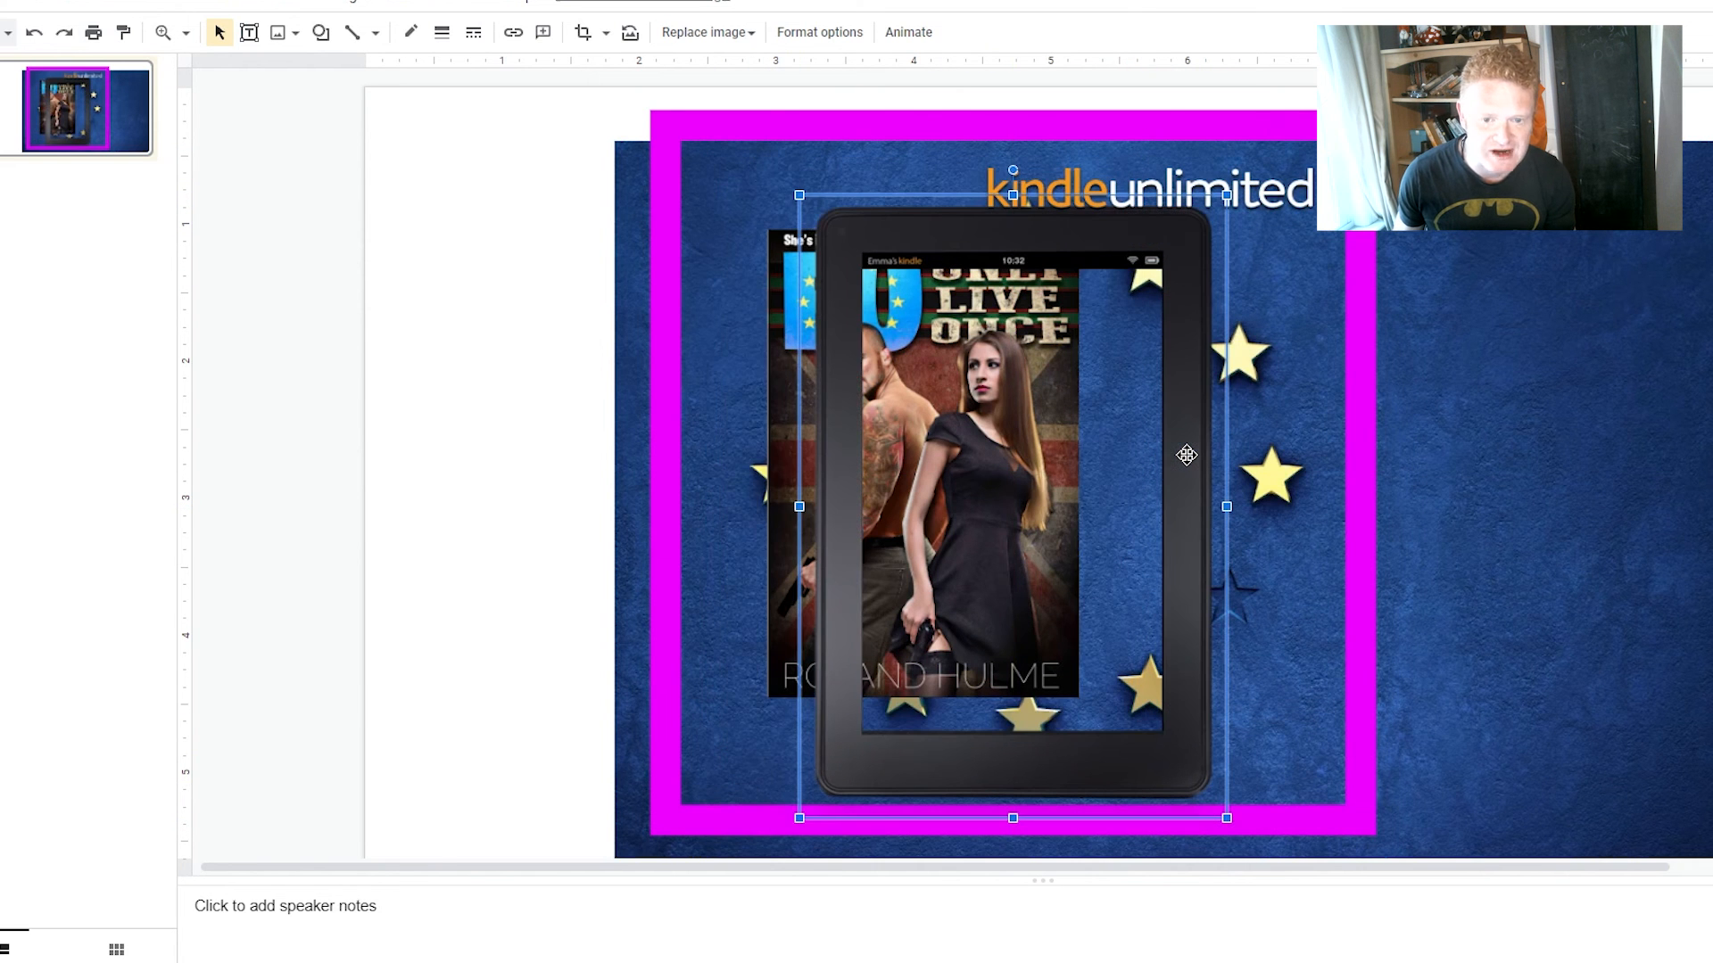
pyautogui.click(783, 459)
pyautogui.moveTo(785, 460); pyautogui.dragTo(872, 491)
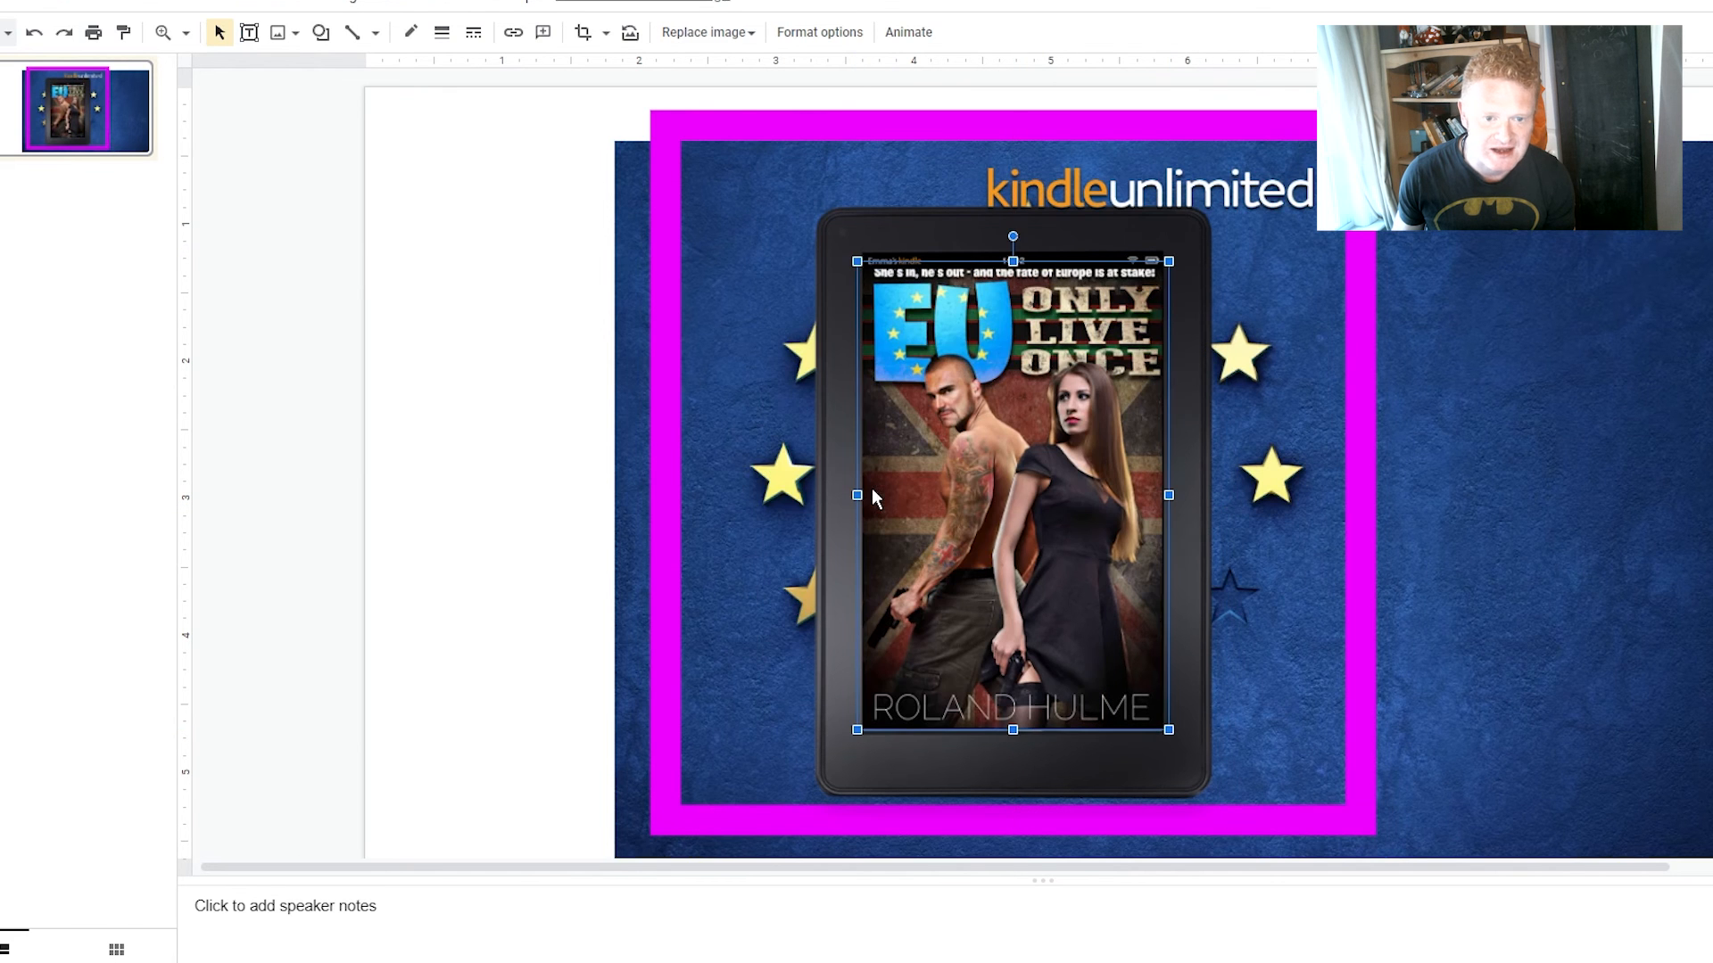
pyautogui.click(926, 471)
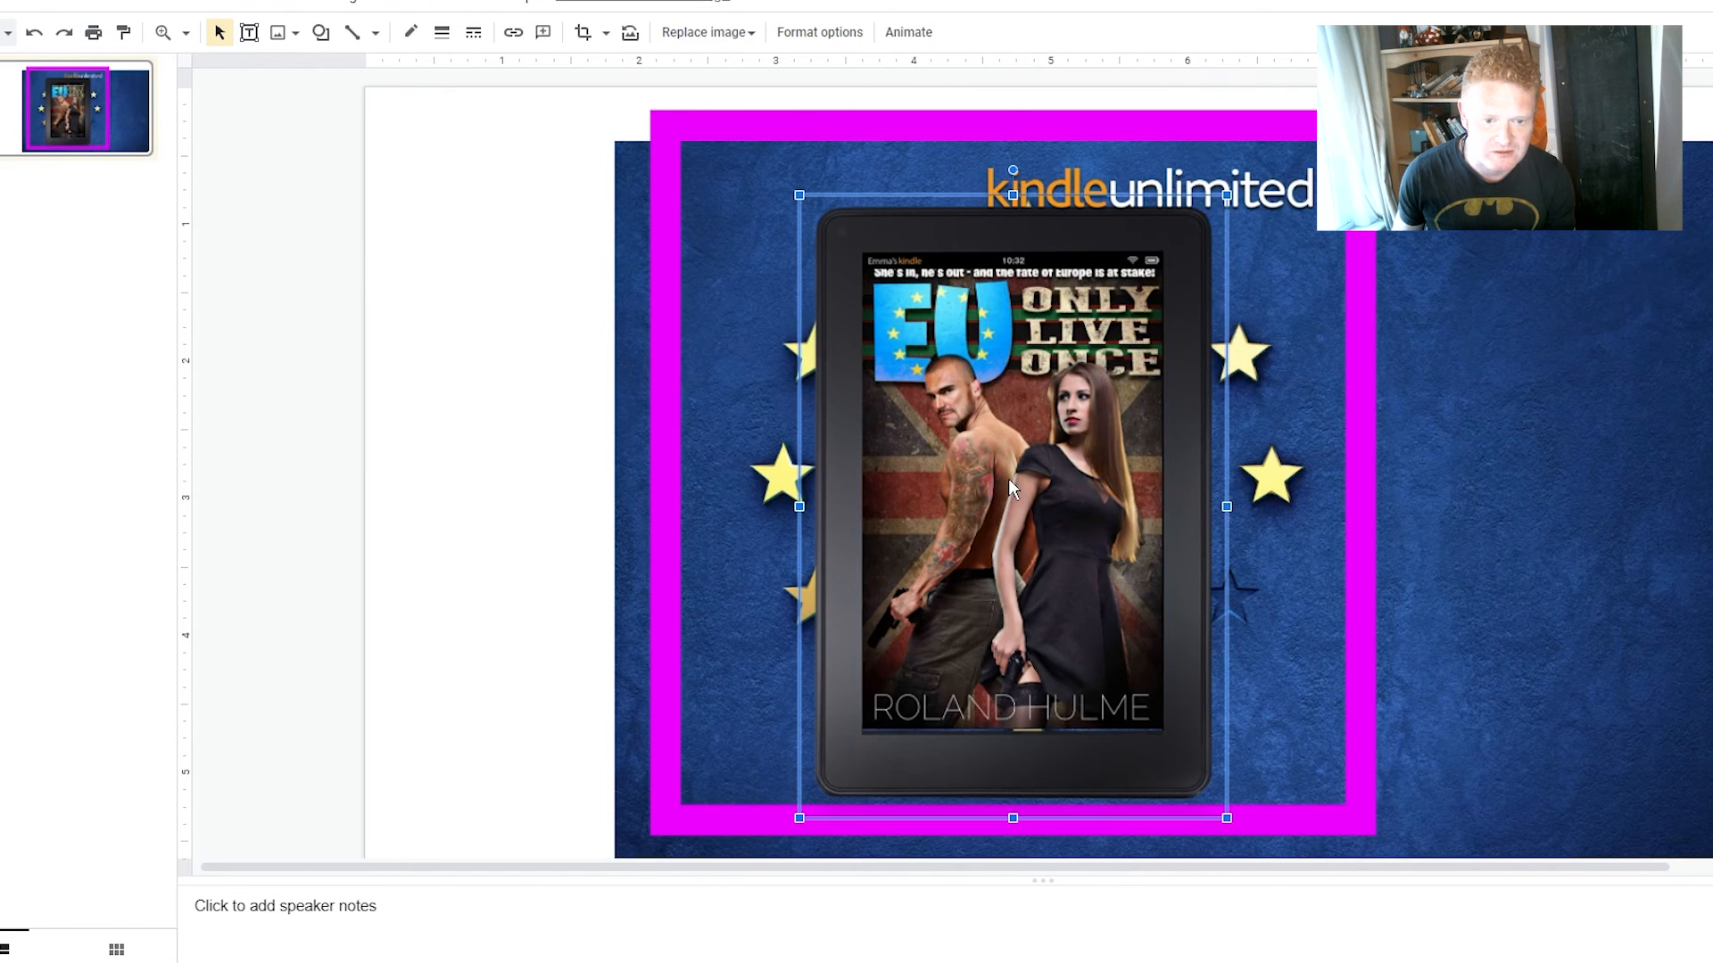
pyautogui.hotkey('ctrl', 'z')
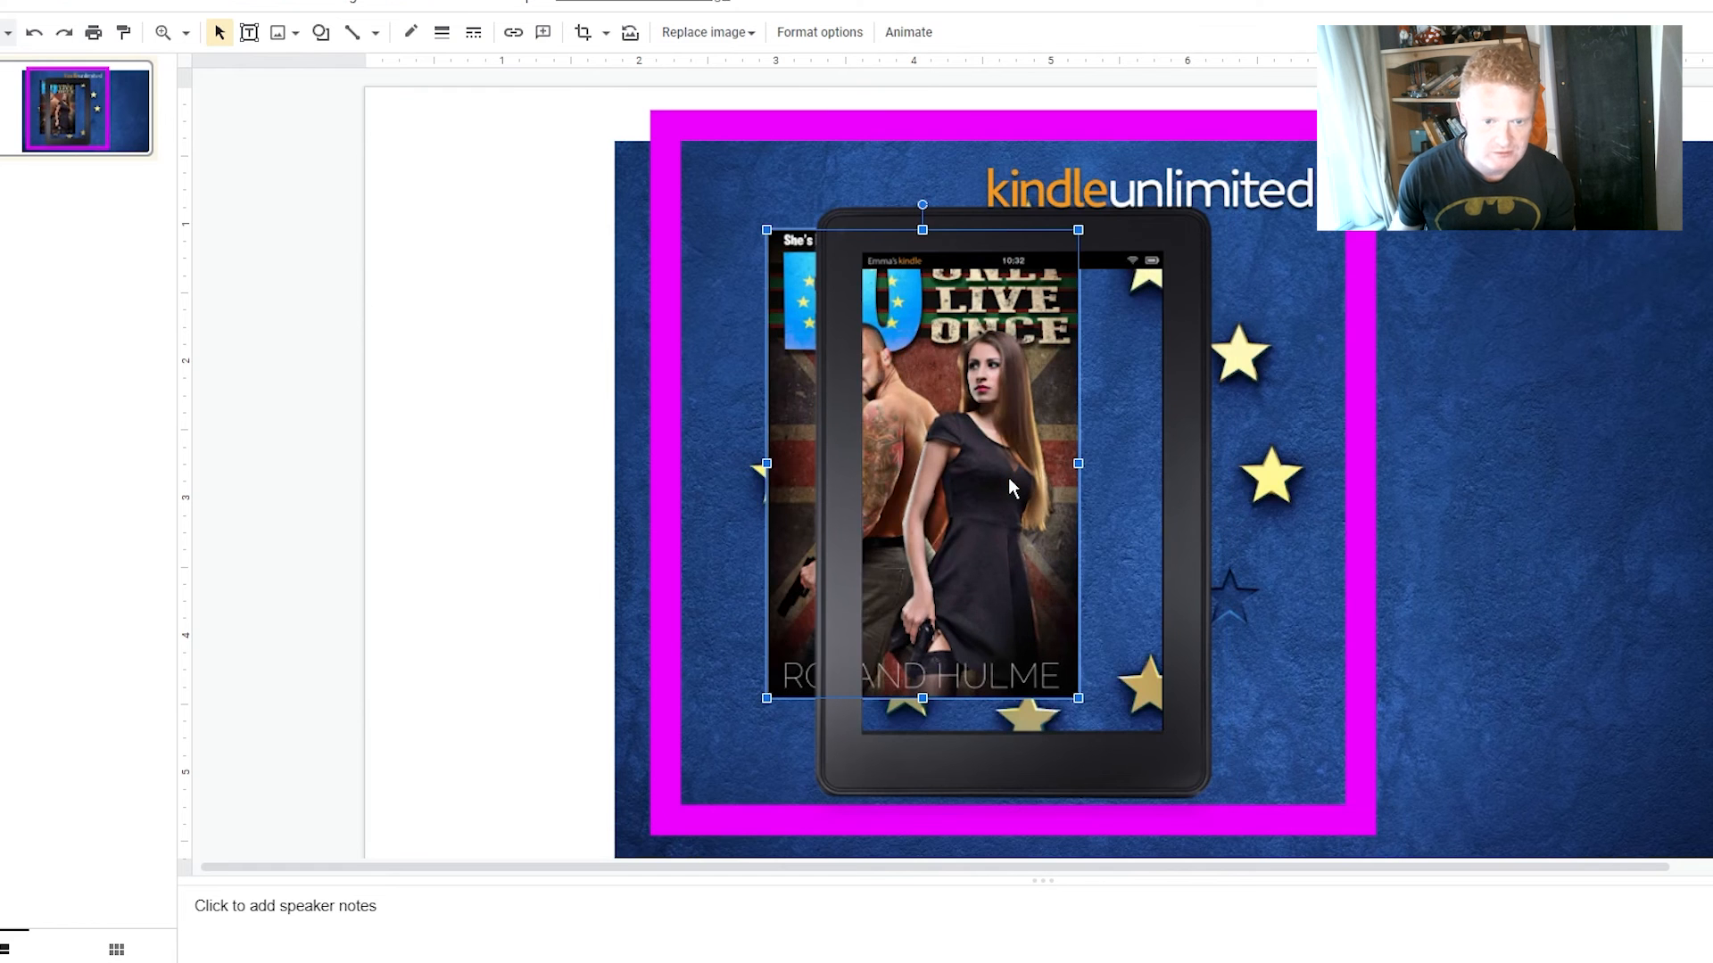
pyautogui.moveTo(806, 550); pyautogui.dragTo(896, 587)
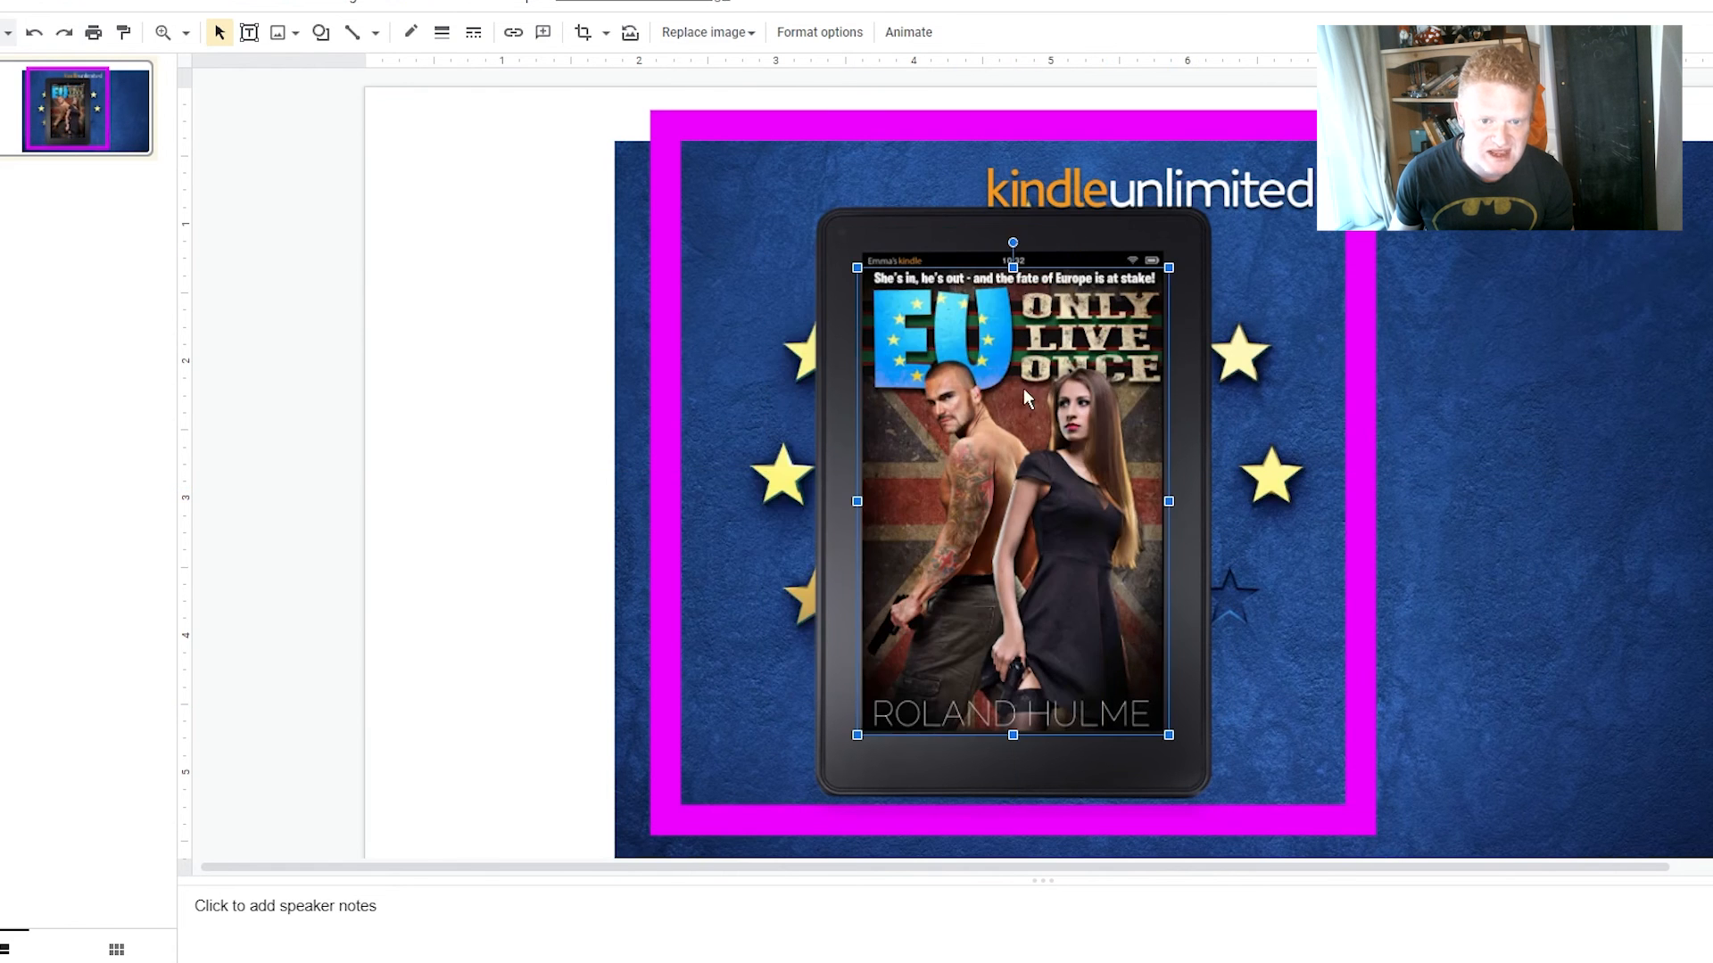
# Step: Reposition the blue background so its circle of stars surrounds the Kindle inside the magenta border
pyautogui.click(1196, 331)
pyautogui.moveTo(1667, 401); pyautogui.dragTo(1496, 410)
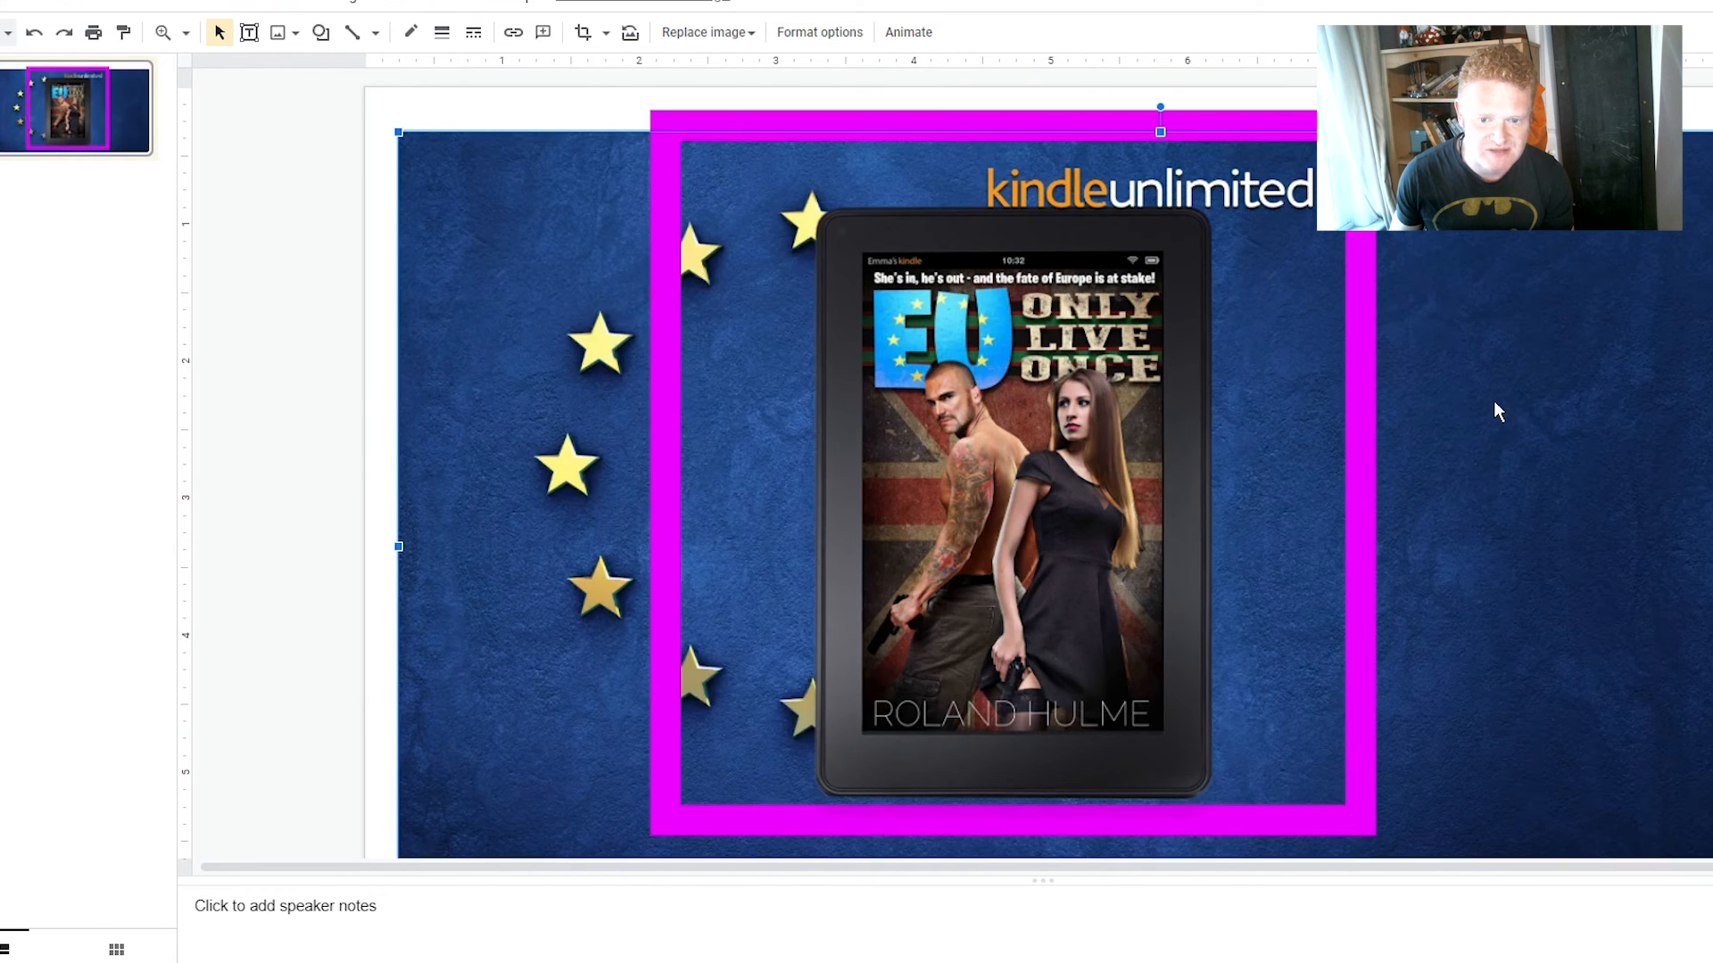
pyautogui.moveTo(1635, 389); pyautogui.dragTo(1476, 388)
pyautogui.moveTo(1586, 348); pyautogui.dragTo(1688, 393)
# Step: Move the Kindle Unlimited logo to the lower-right corner of the square, overlapping the Kindle's bottom edge, and deselect it
pyautogui.click(1245, 194)
pyautogui.moveTo(1240, 191); pyautogui.dragTo(1235, 757)
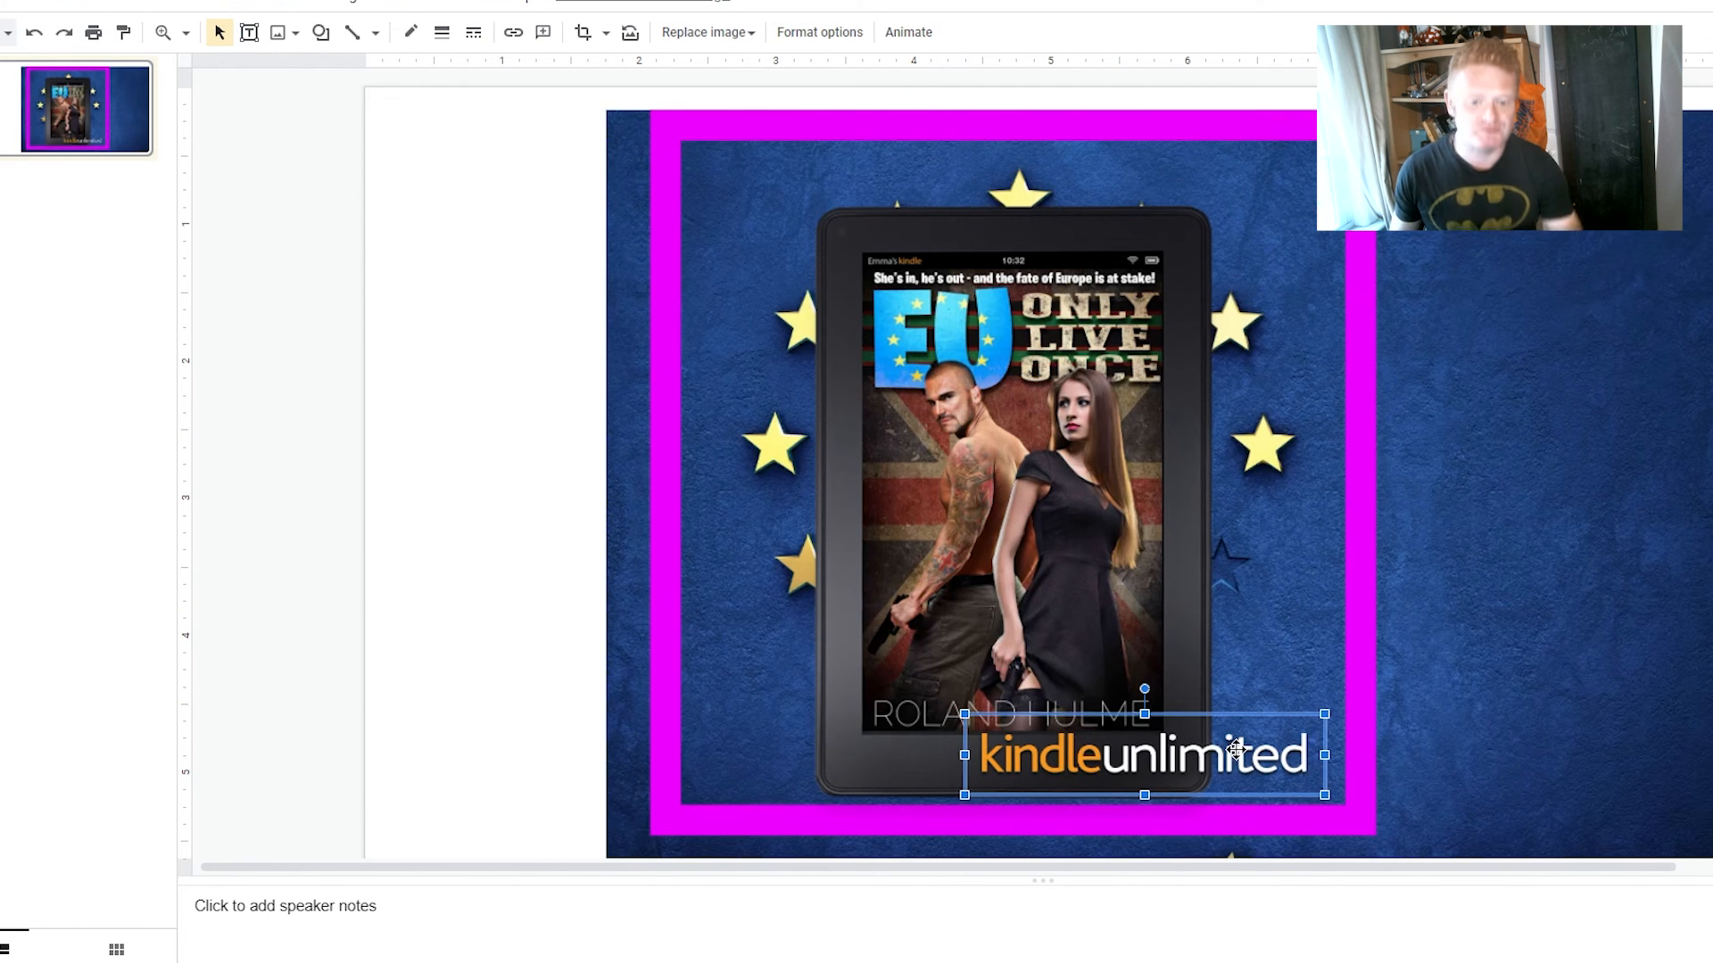
pyautogui.click(1529, 443)
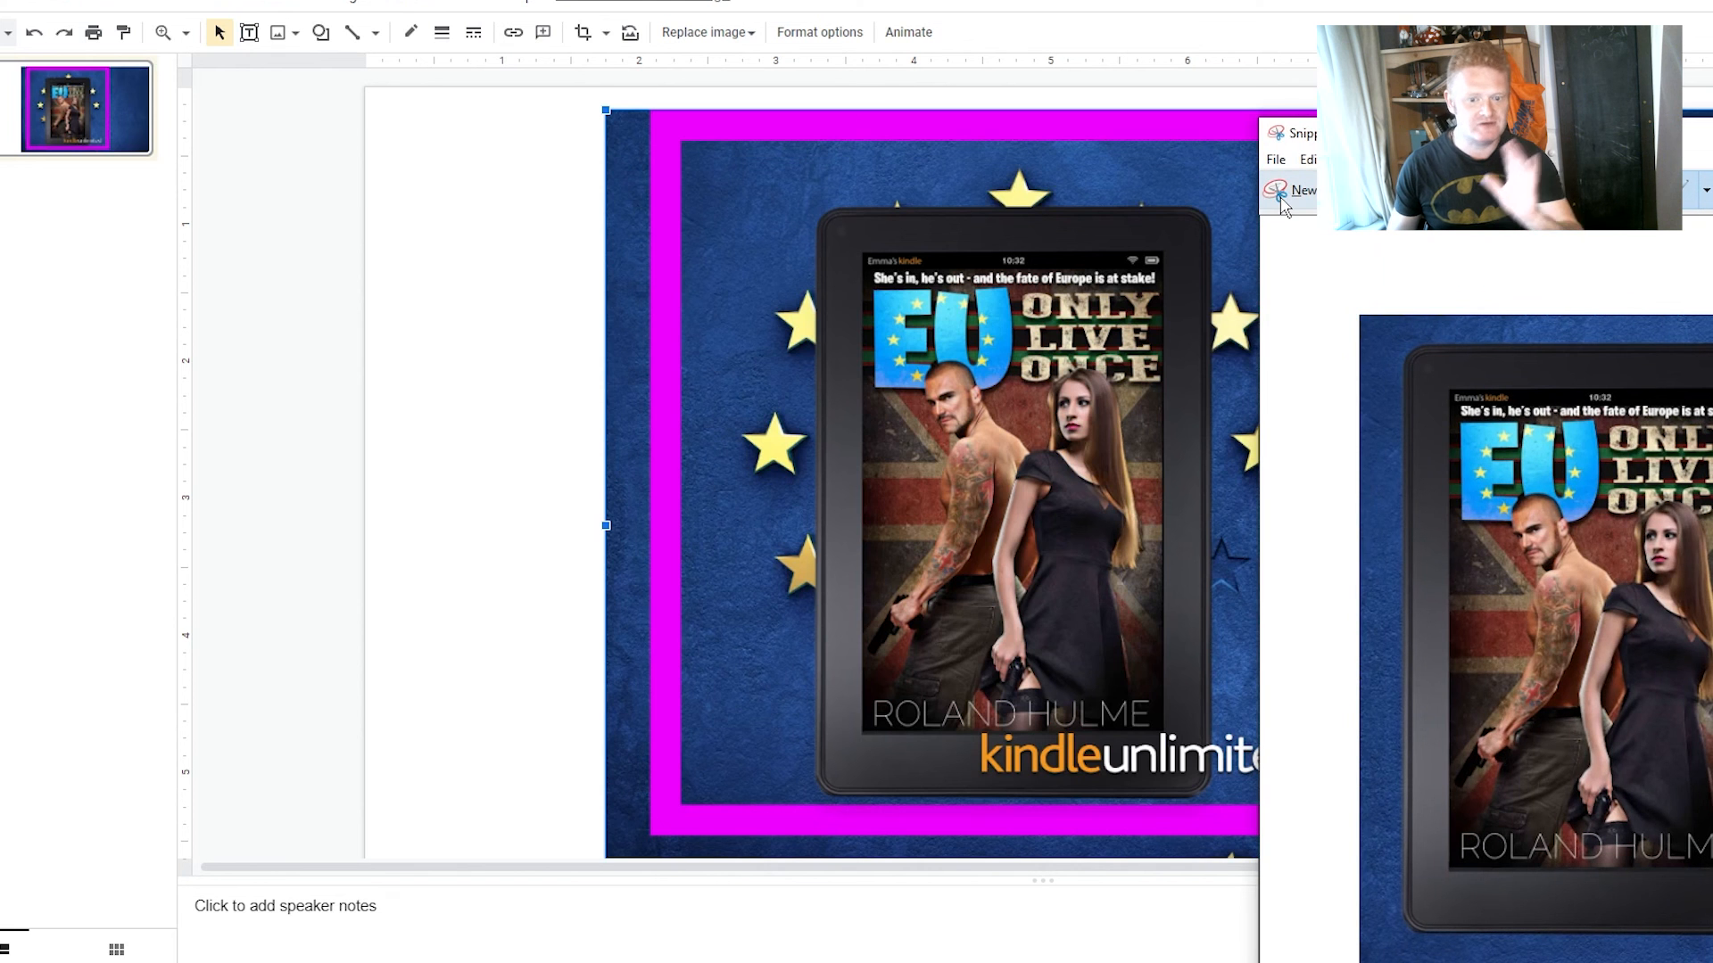
# Step: Switch to the Snipping Tool and snip the revised design inside the magenta border, retaking it slightly tighter to exclude the border
pyautogui.click(1283, 198)
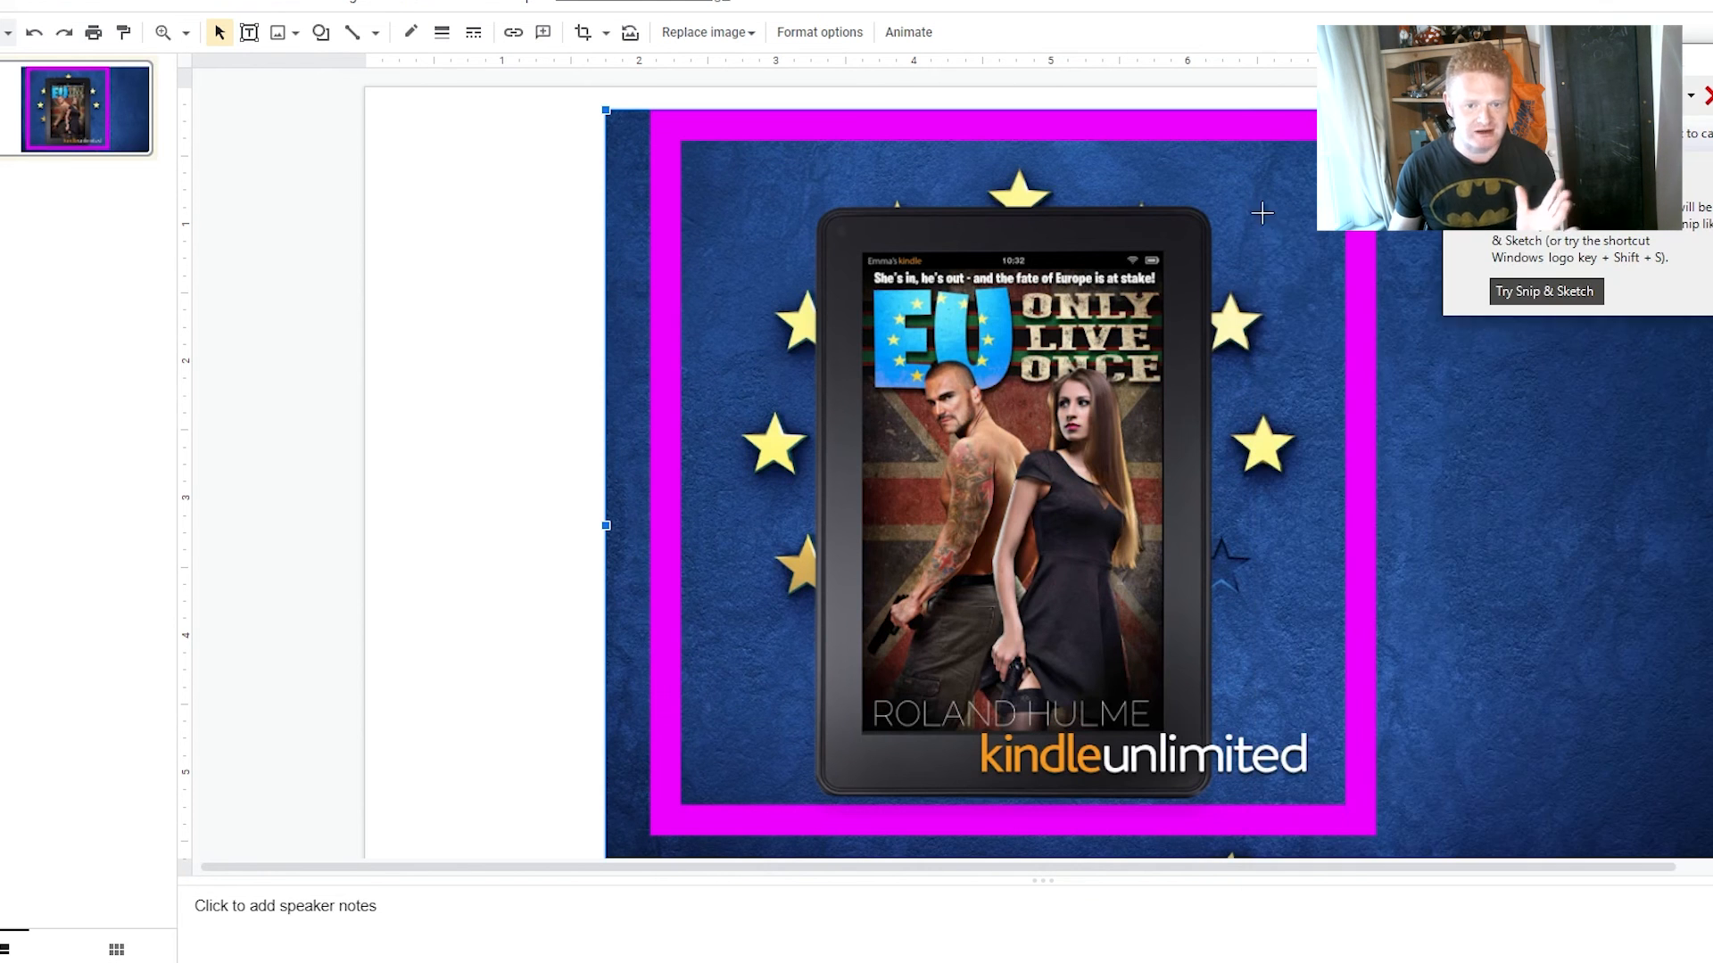
pyautogui.moveTo(680, 141); pyautogui.dragTo(1346, 807)
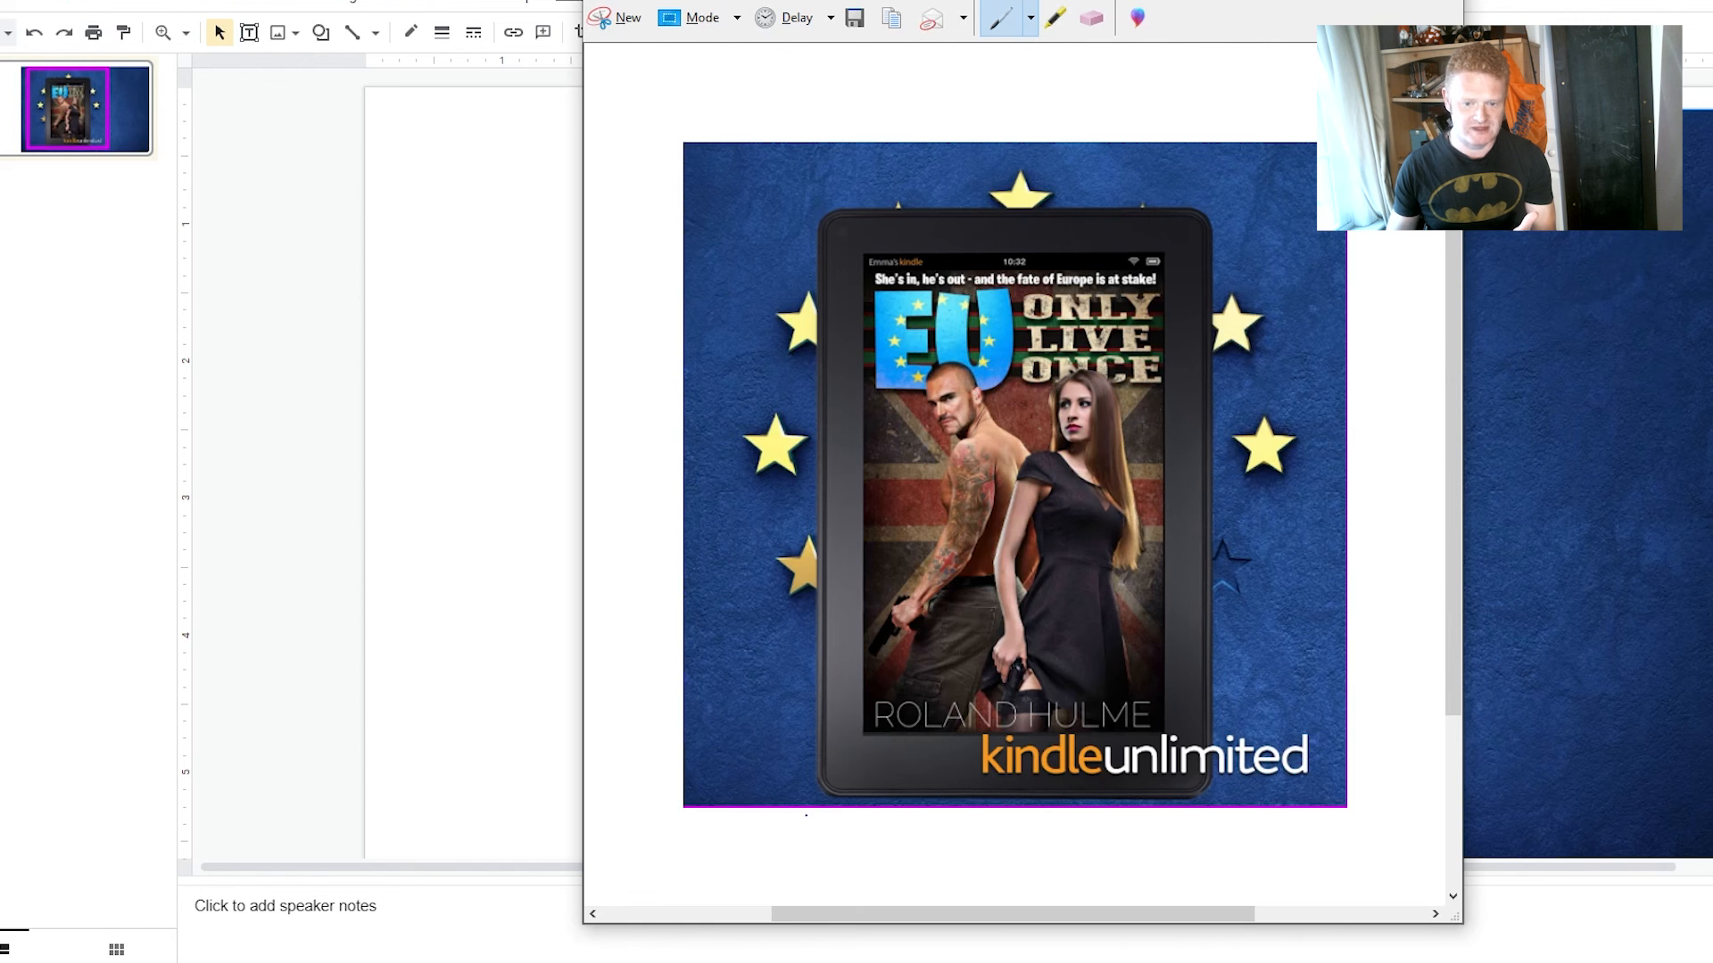
pyautogui.click(617, 17)
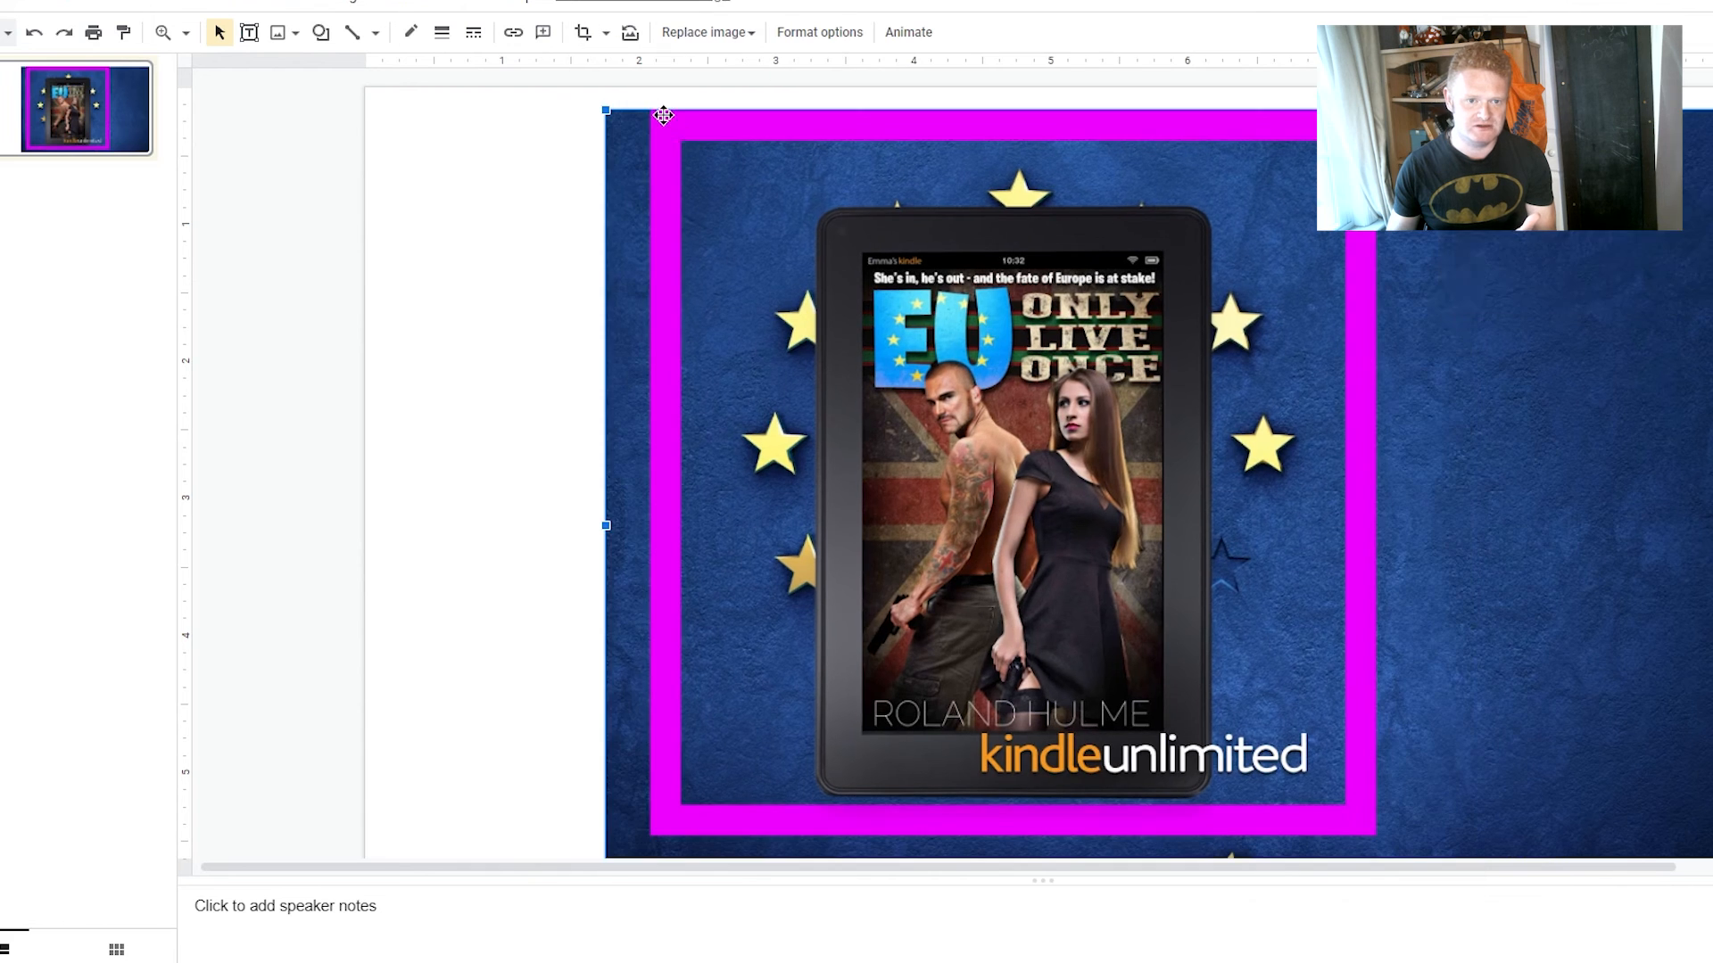
pyautogui.moveTo(683, 143); pyautogui.dragTo(1343, 804)
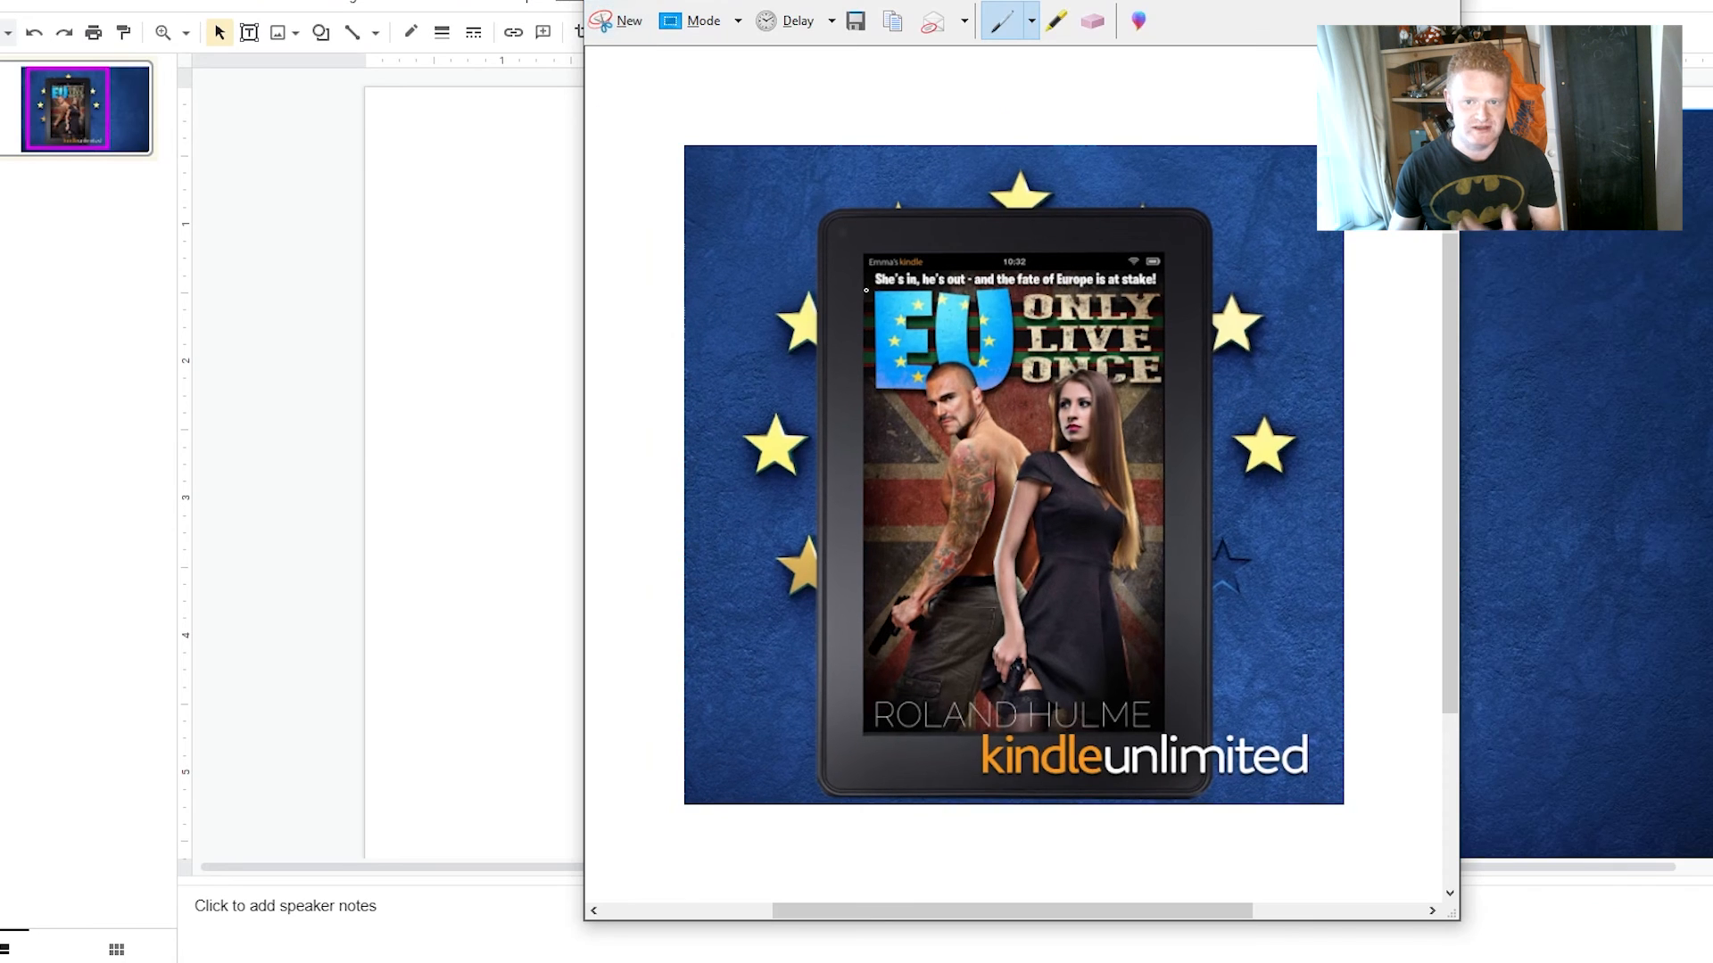